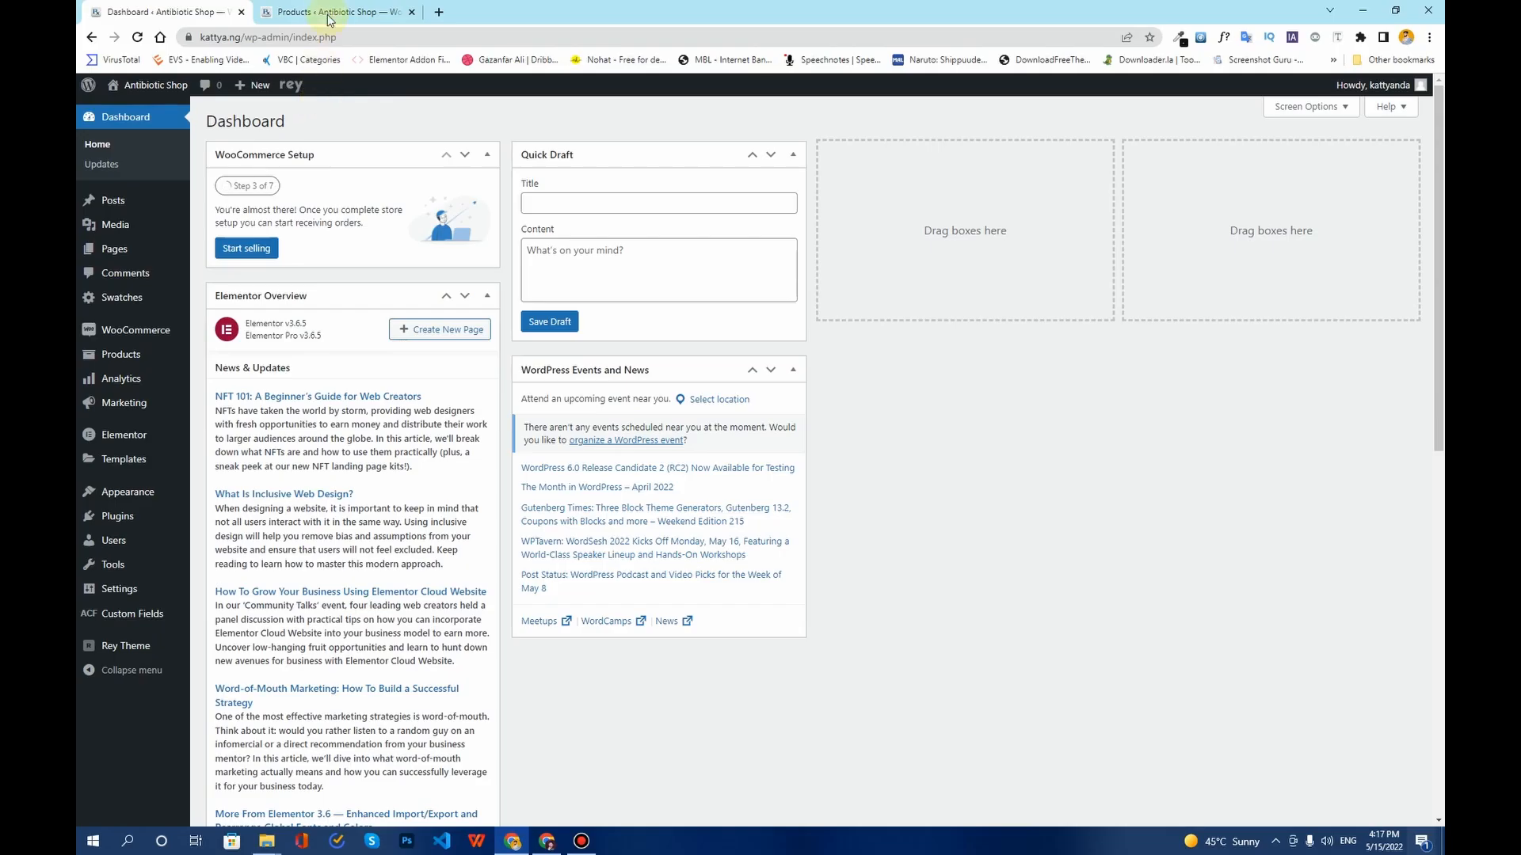
Create a new product from the product list and name it "Graphic Design Master Class".
{"action": "left_click", "coordinate": [329, 15]}
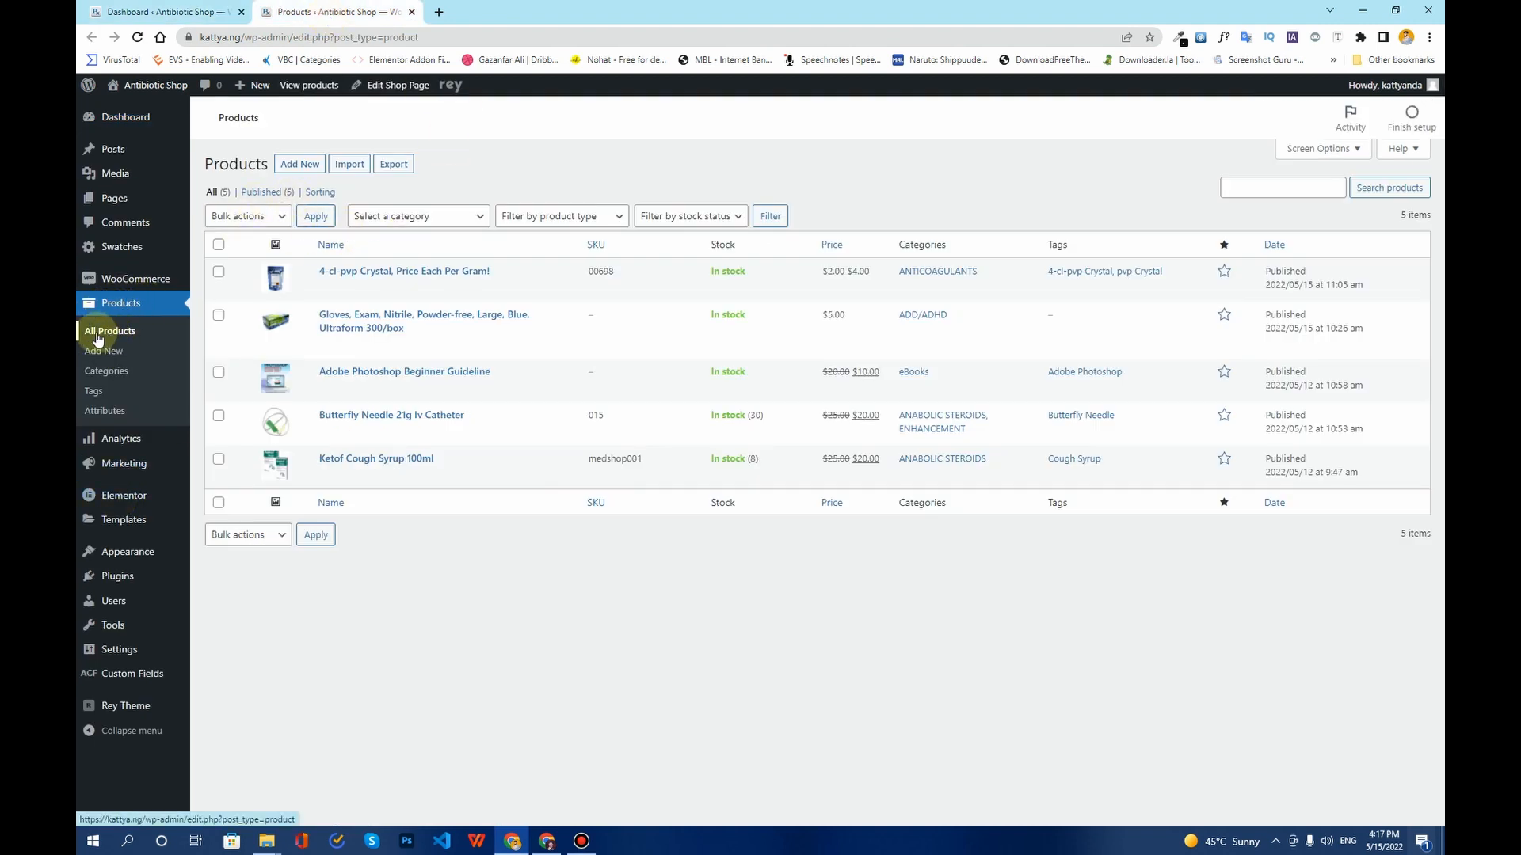
{"action": "left_click", "coordinate": [286, 170]}
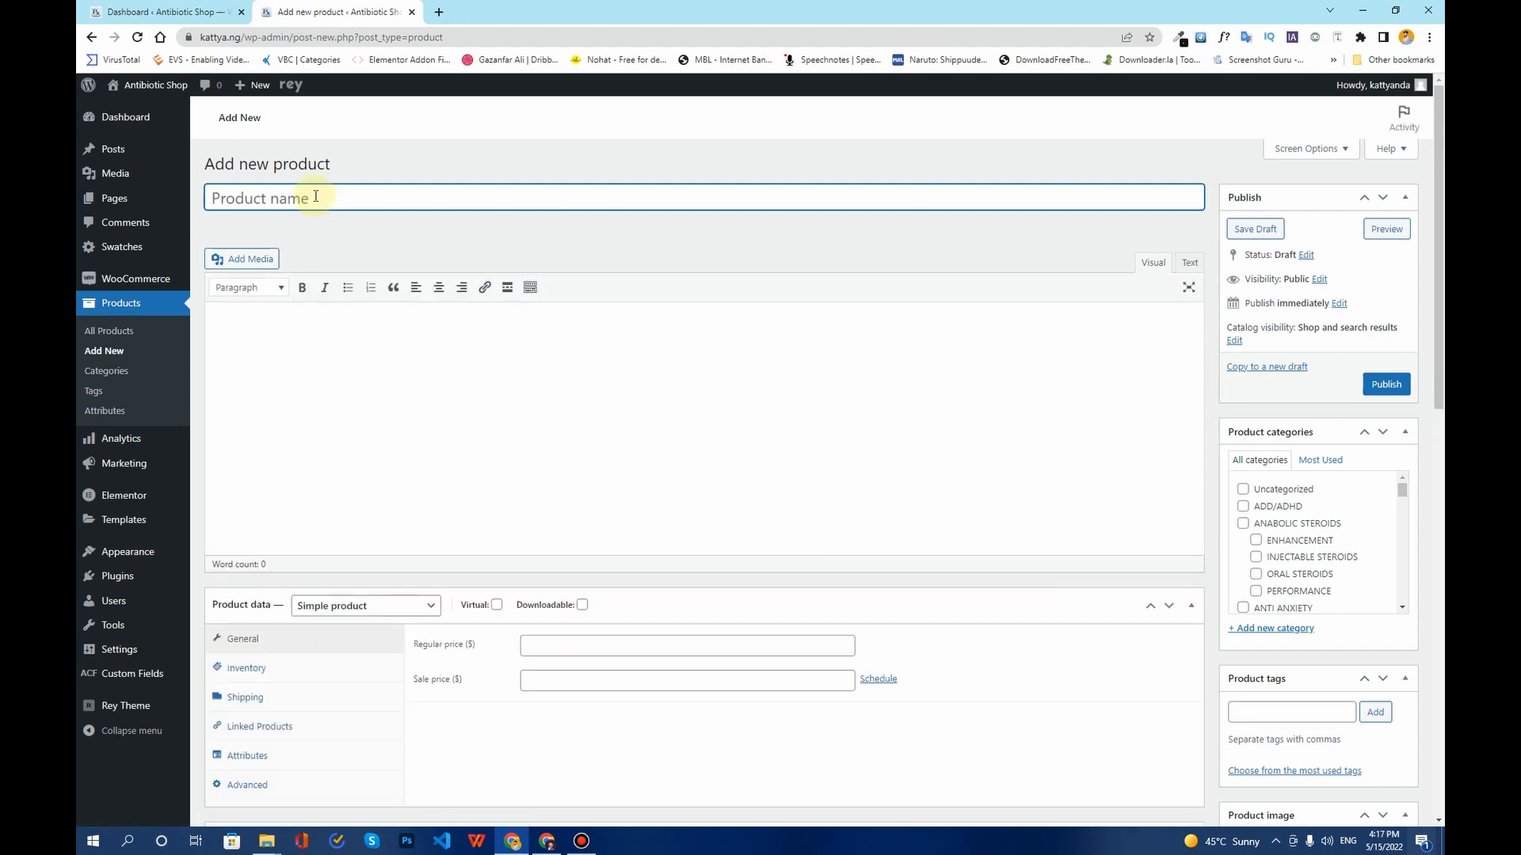
{"action": "type", "text": "Graphic Design mas"}
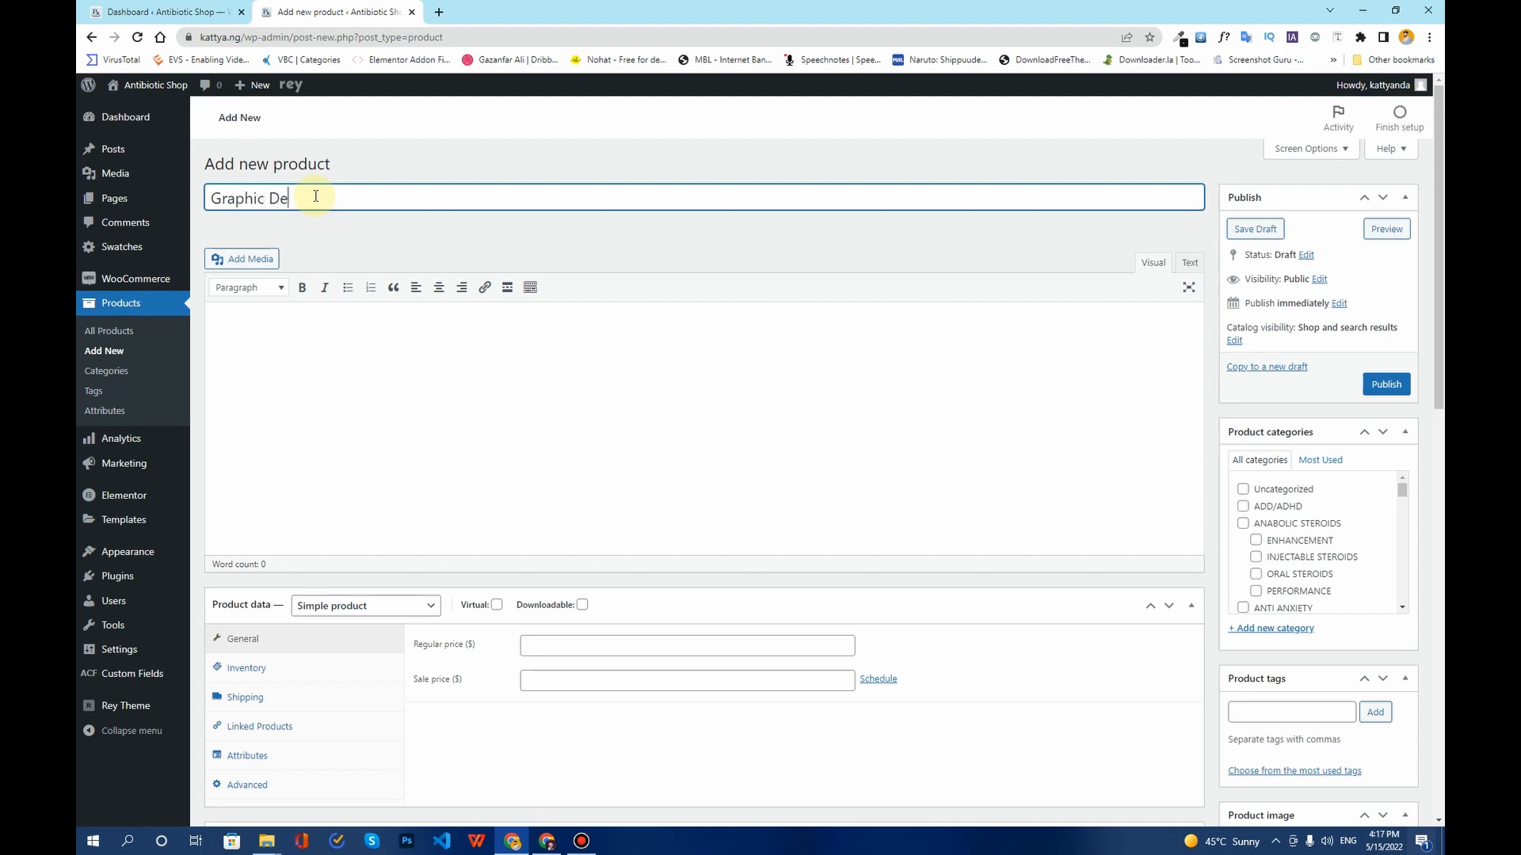
{"action": "key", "text": "BackSpace"}
{"action": "key", "text": "BackSpace"}
{"action": "key", "text": "BackSpace"}
{"action": "type", "text": "Master Class"}
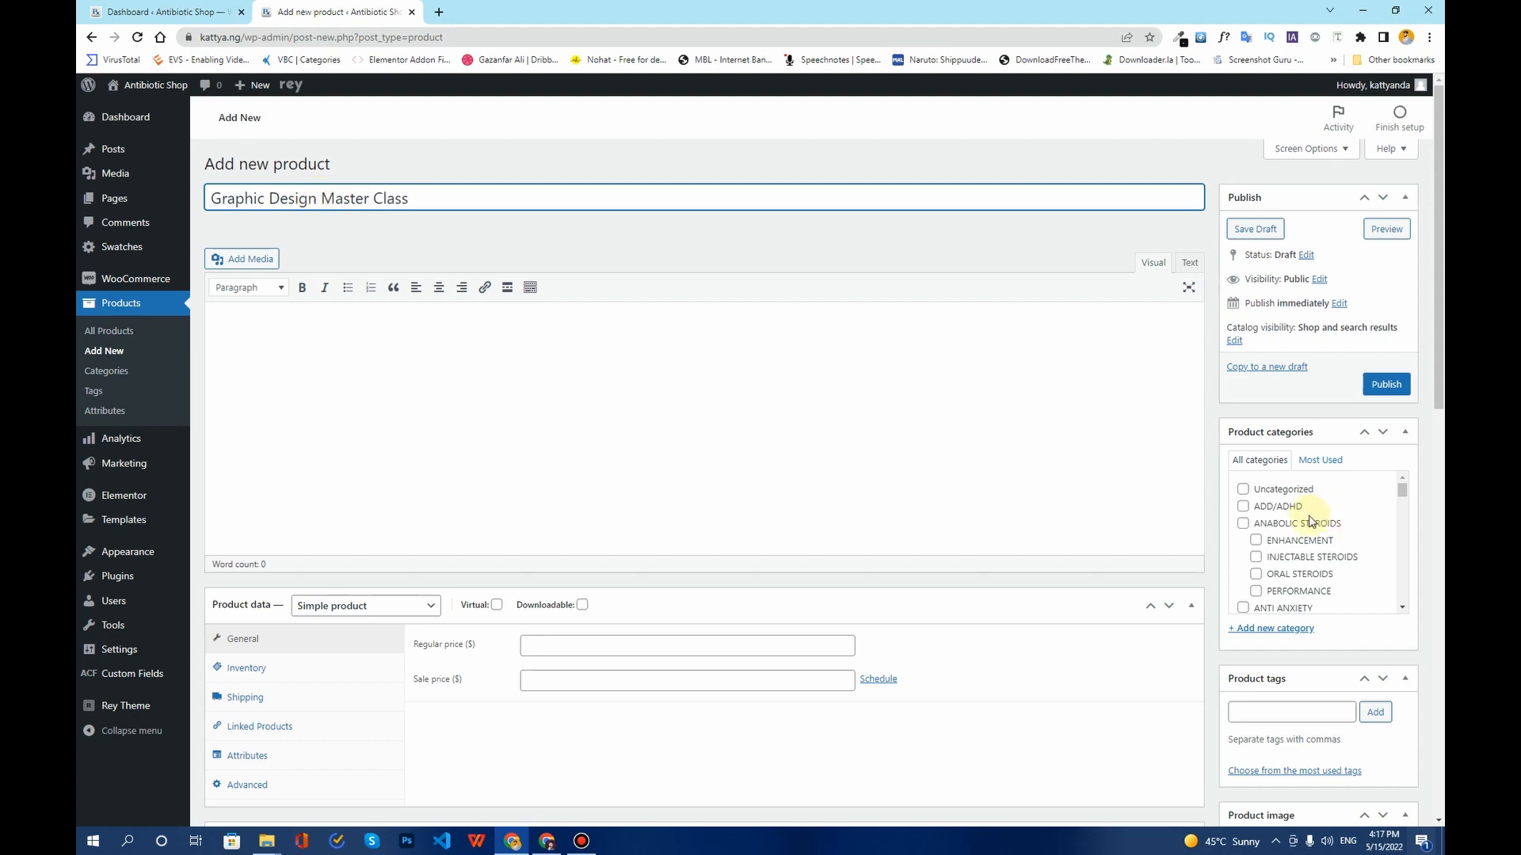
Assign the Graphic Design Master Class product to the IV SOLUTIONS category.
{"action": "scroll", "coordinate": [1286, 539], "scroll_direction": "down", "scroll_amount": 5}
{"action": "scroll", "coordinate": [1286, 539], "scroll_direction": "down", "scroll_amount": 8}
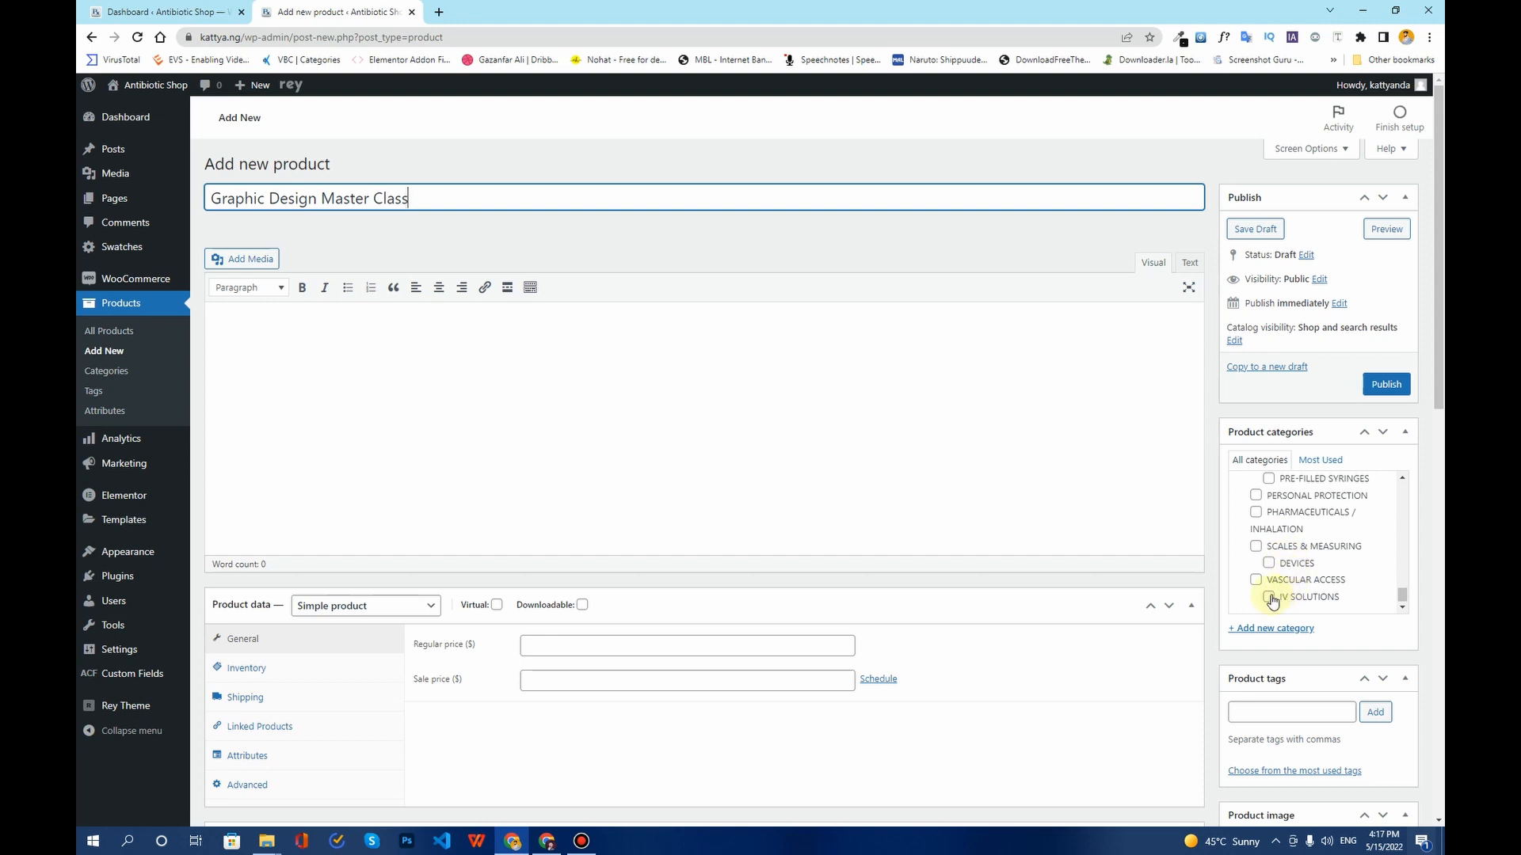
{"action": "left_click", "coordinate": [1268, 596]}
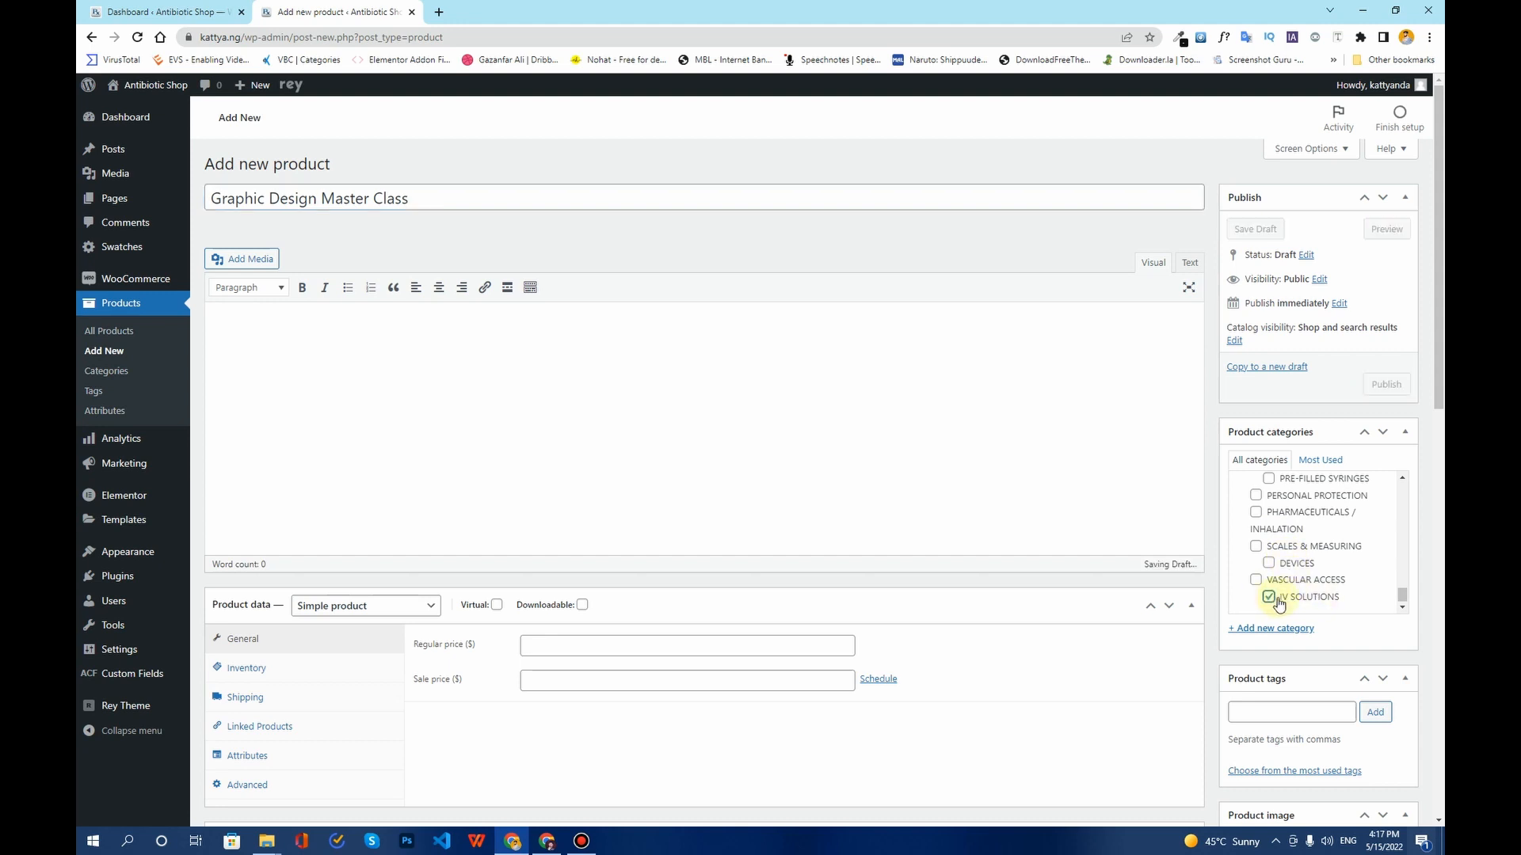
Change the product type to Grouped product and open its linked products settings.
{"action": "left_click", "coordinate": [309, 351]}
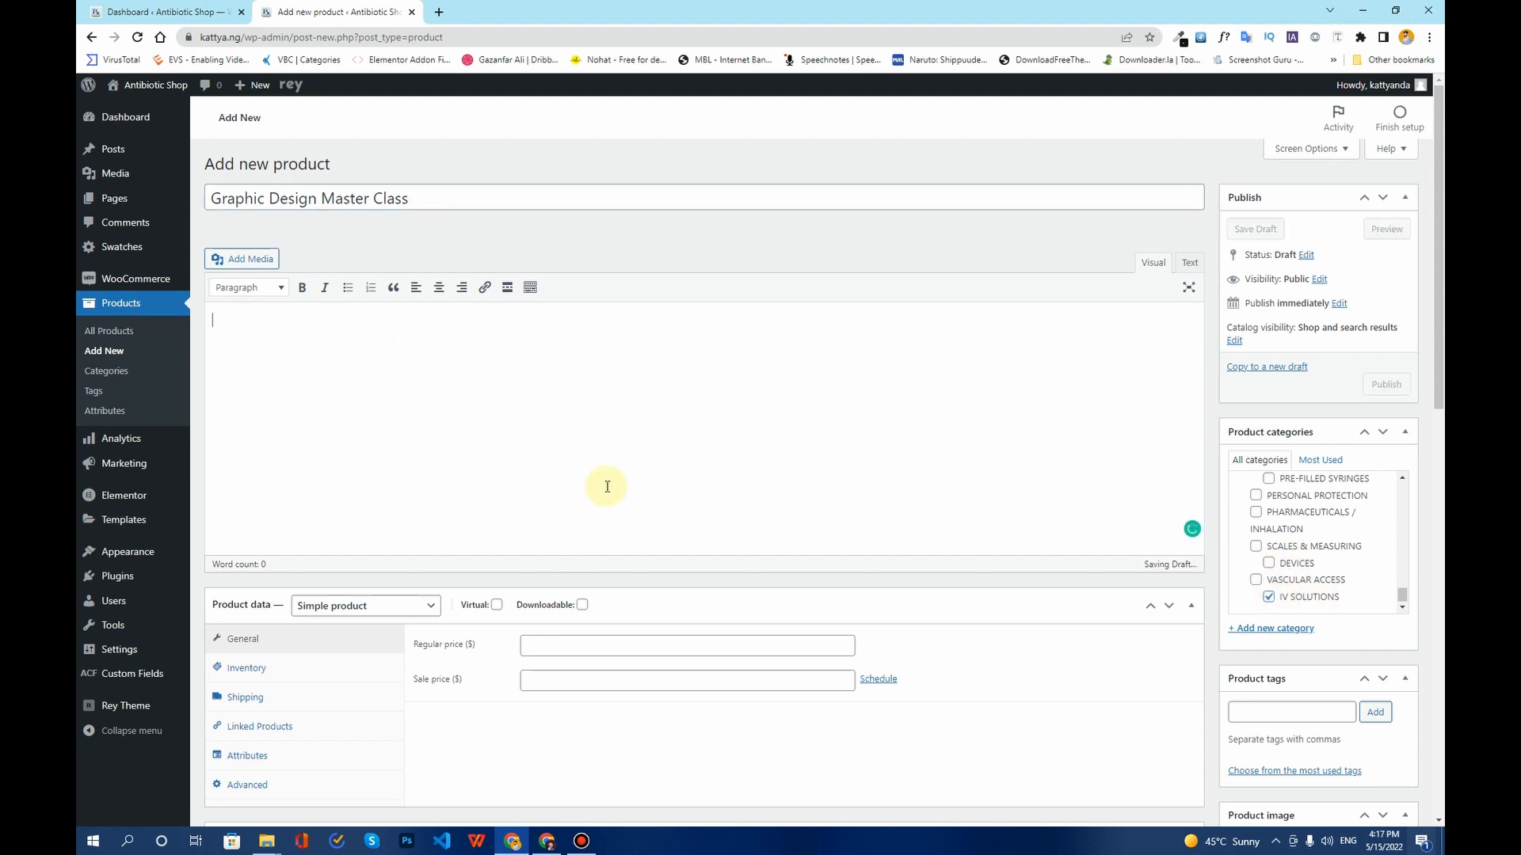
{"action": "scroll", "coordinate": [601, 486], "scroll_direction": "down", "scroll_amount": 5}
{"action": "left_click", "coordinate": [289, 522]}
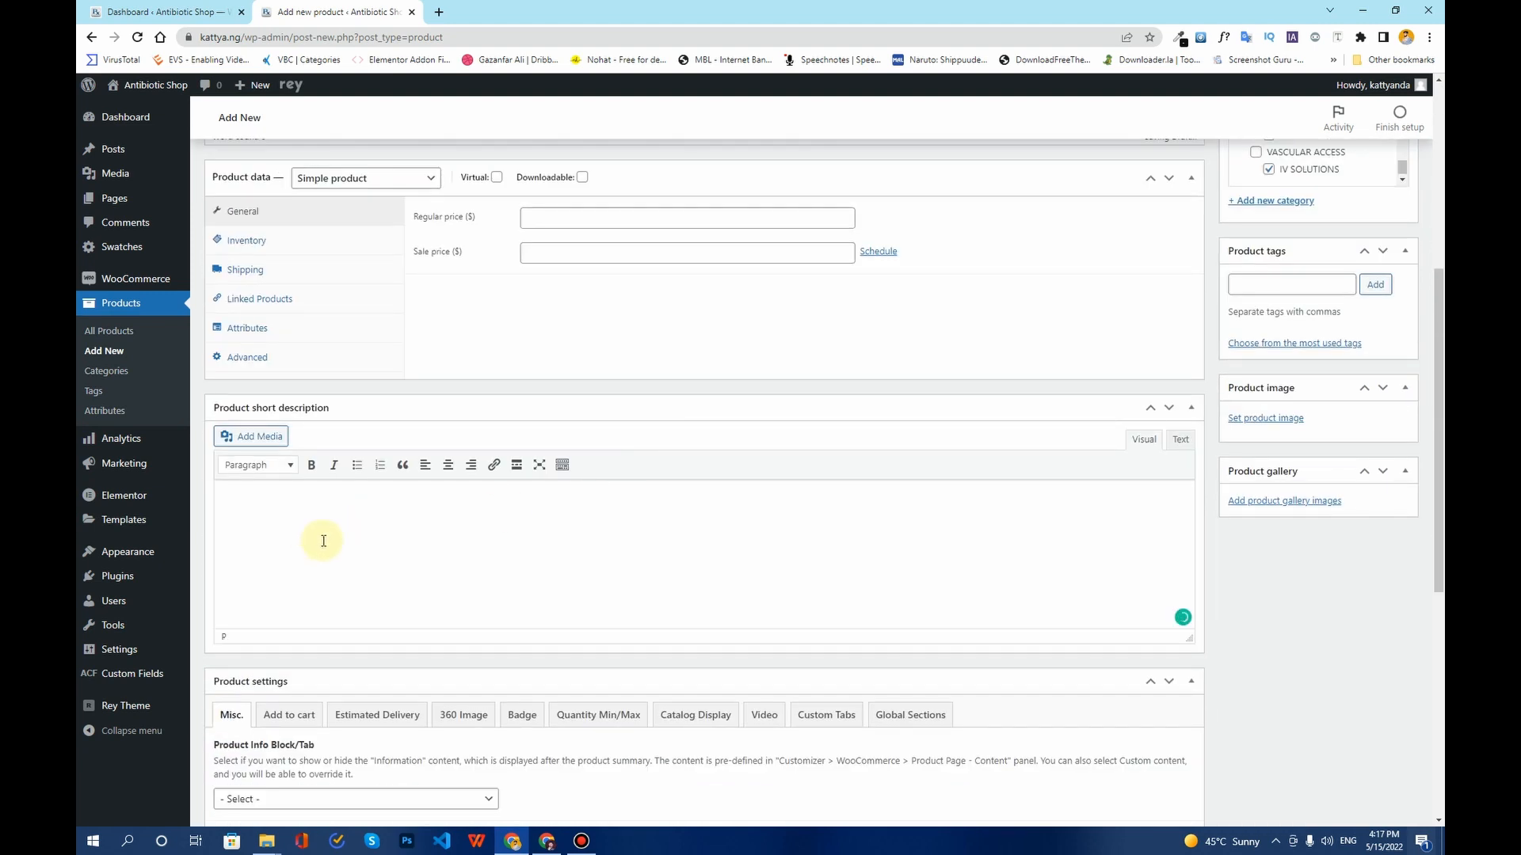
{"action": "scroll", "coordinate": [325, 539], "scroll_direction": "up", "scroll_amount": 3}
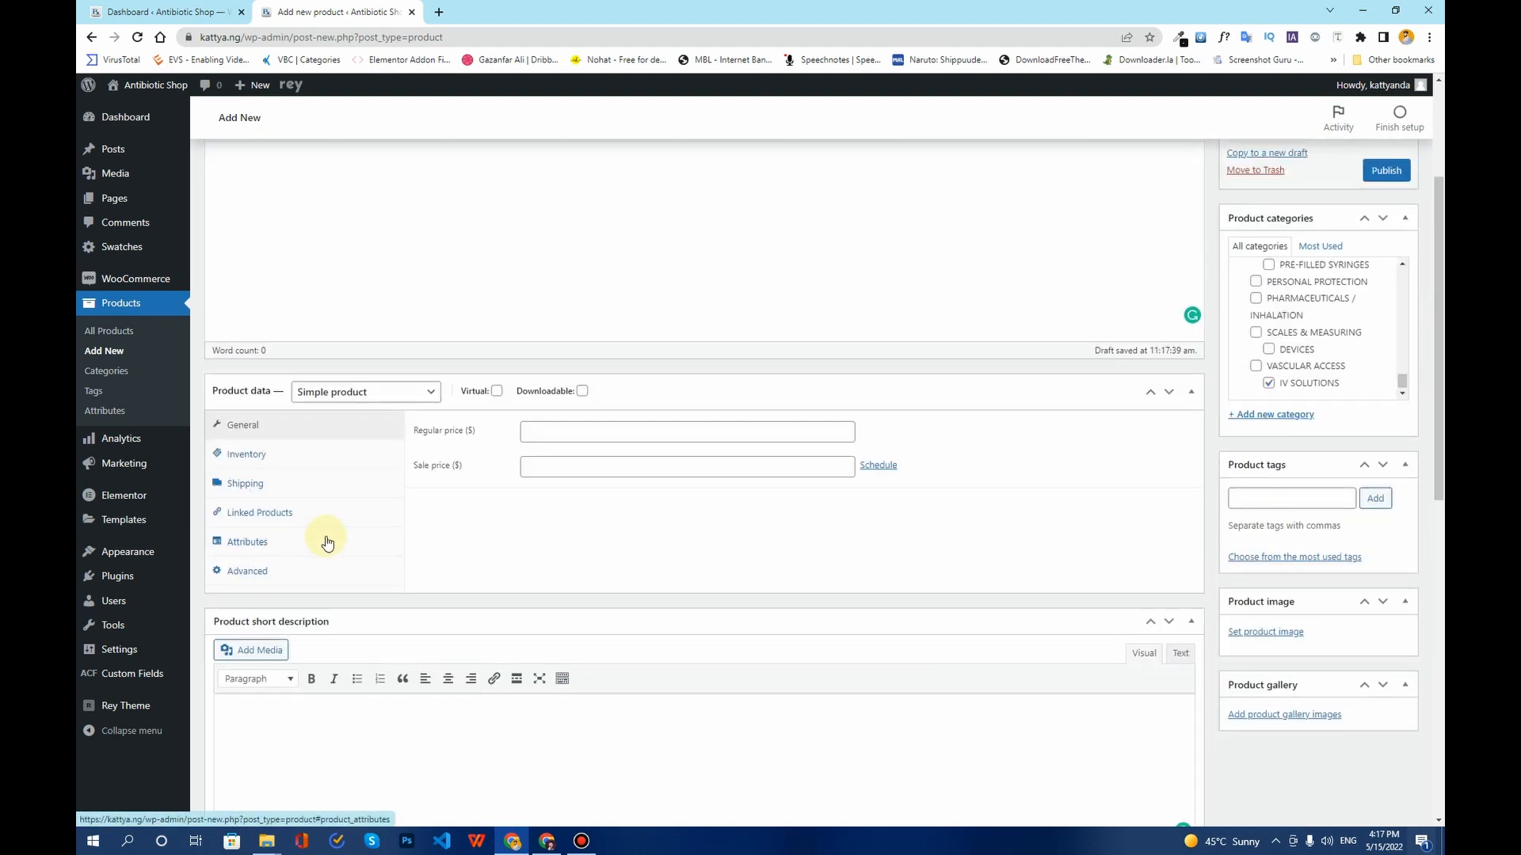
{"action": "left_click", "coordinate": [357, 396]}
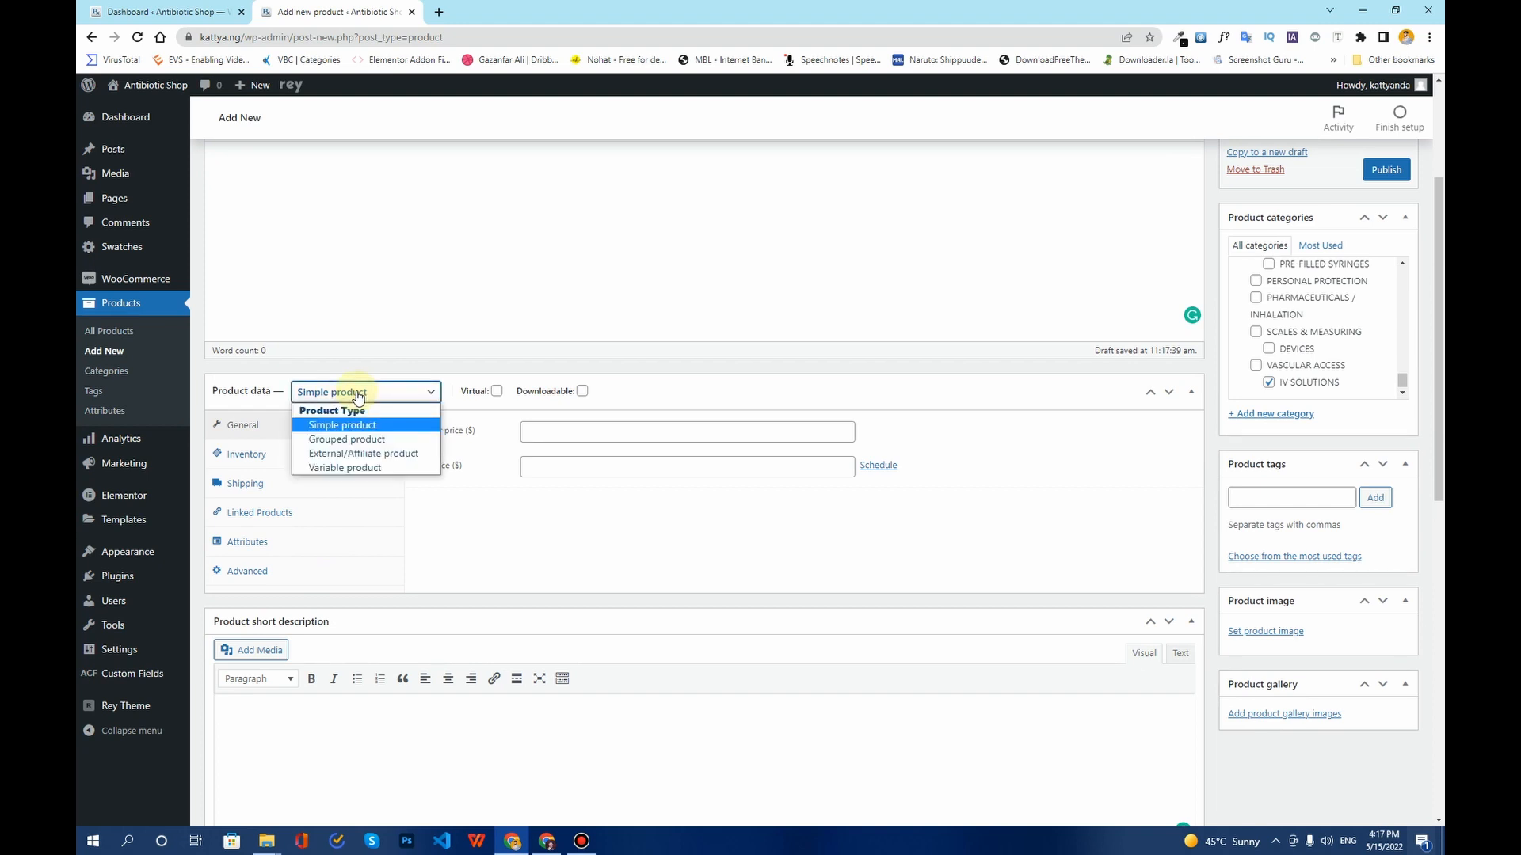
{"action": "left_click", "coordinate": [373, 446]}
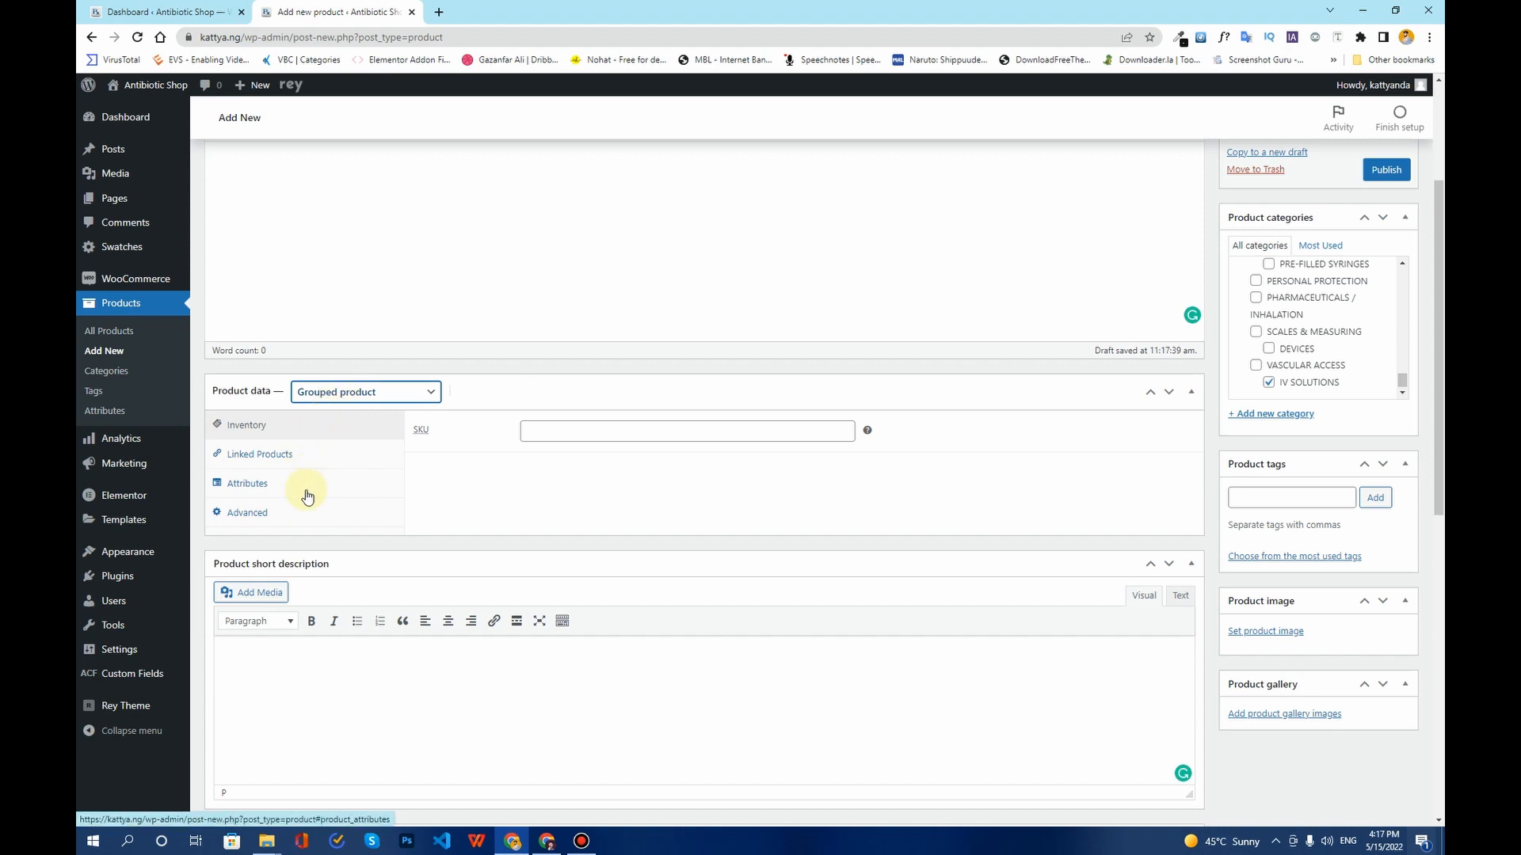
{"action": "left_click", "coordinate": [315, 467]}
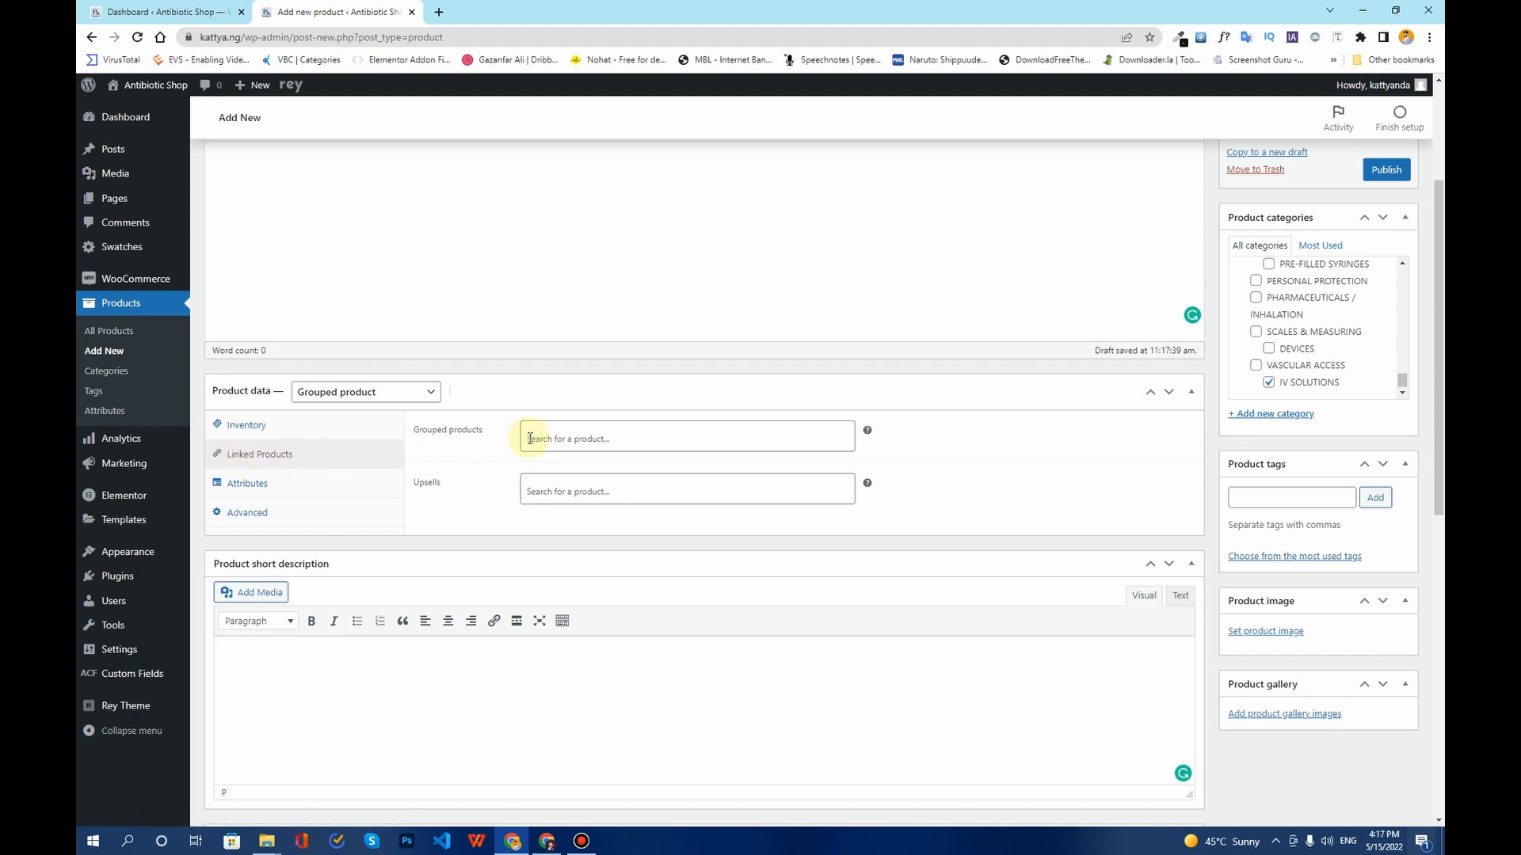
{"action": "left_click", "coordinate": [572, 445]}
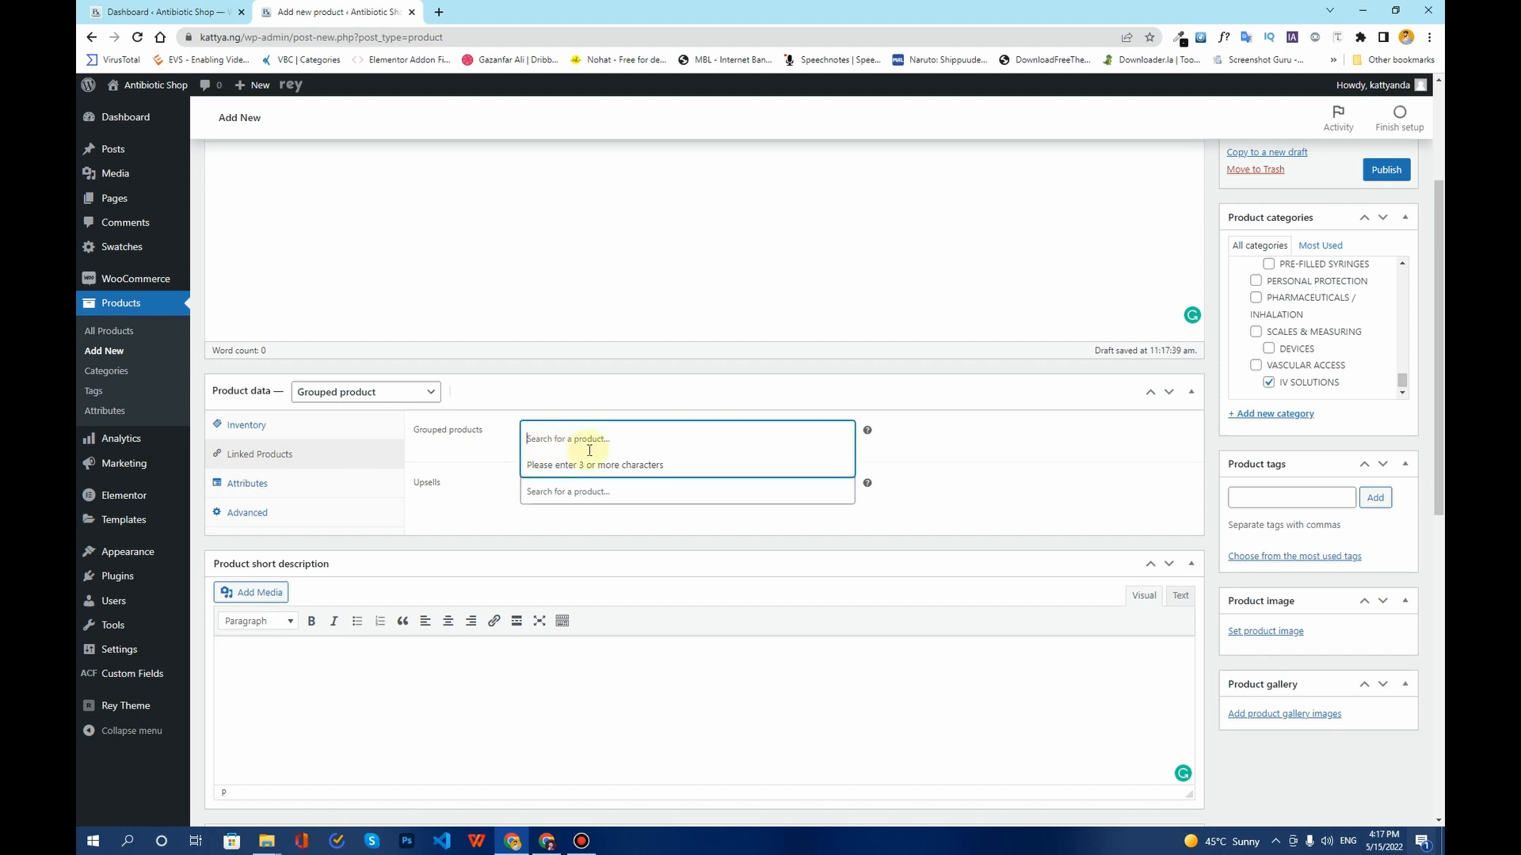
{"action": "left_click", "coordinate": [468, 504]}
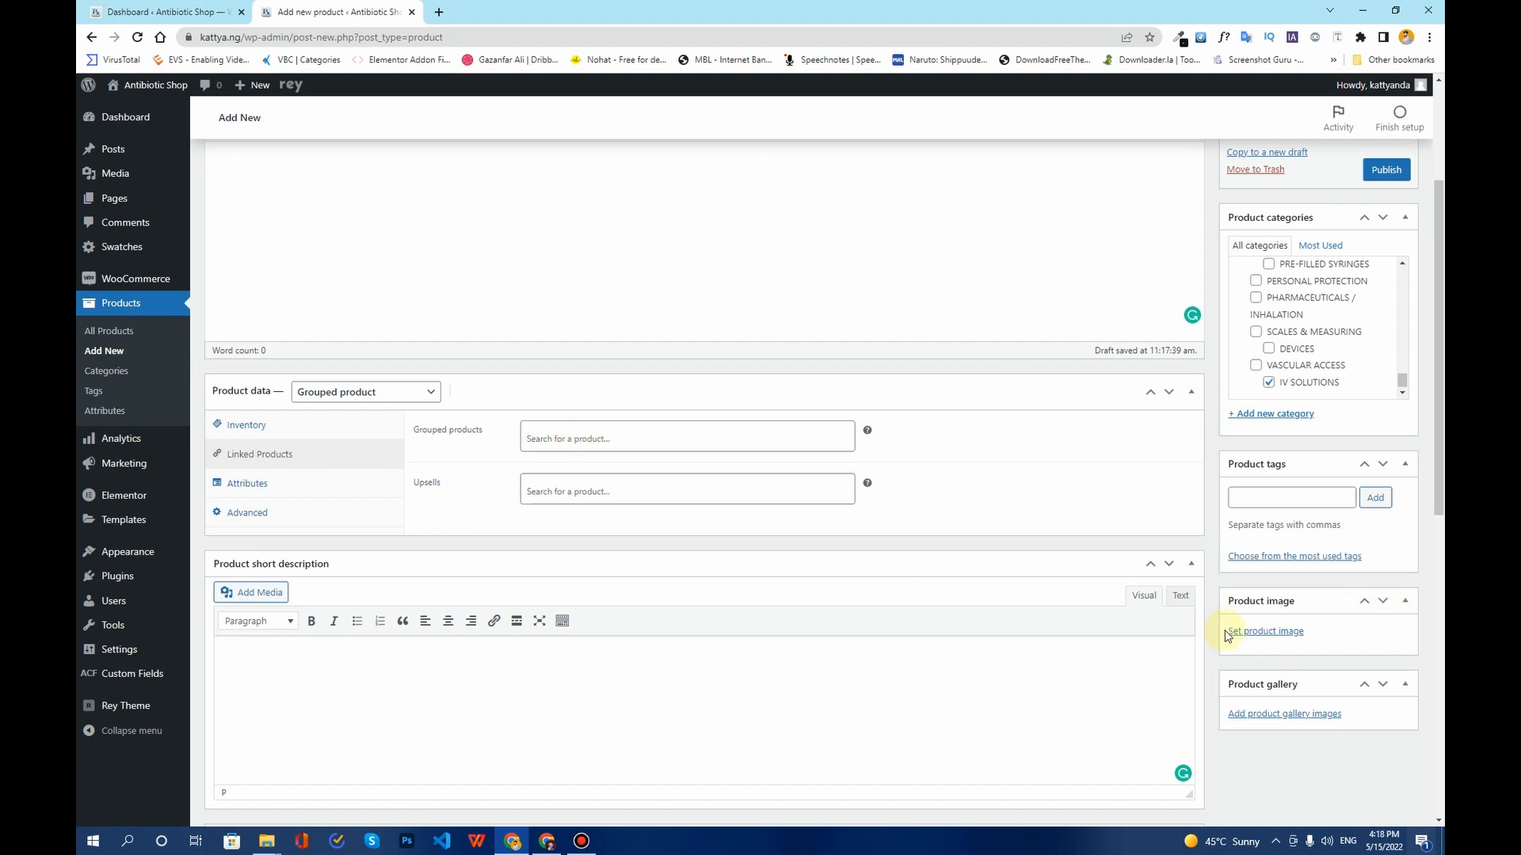
Set premiere-pro-training-classes.jpg from the media library as the product image and publish the grouped product.
{"action": "scroll", "coordinate": [604, 364], "scroll_direction": "up", "scroll_amount": 3}
{"action": "scroll", "coordinate": [1246, 703], "scroll_direction": "down", "scroll_amount": 4}
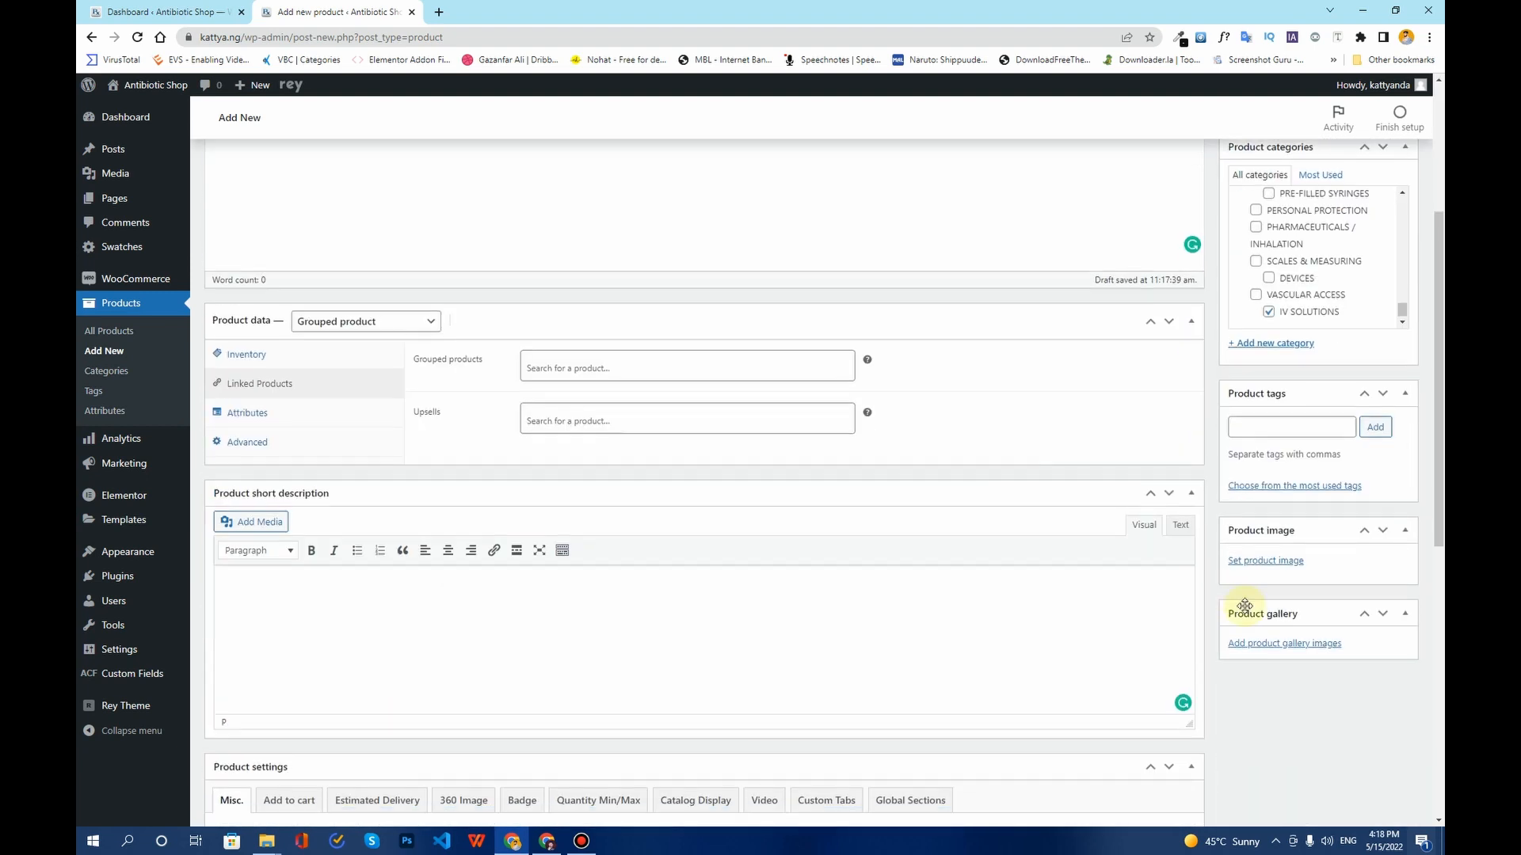
{"action": "left_click", "coordinate": [1265, 560]}
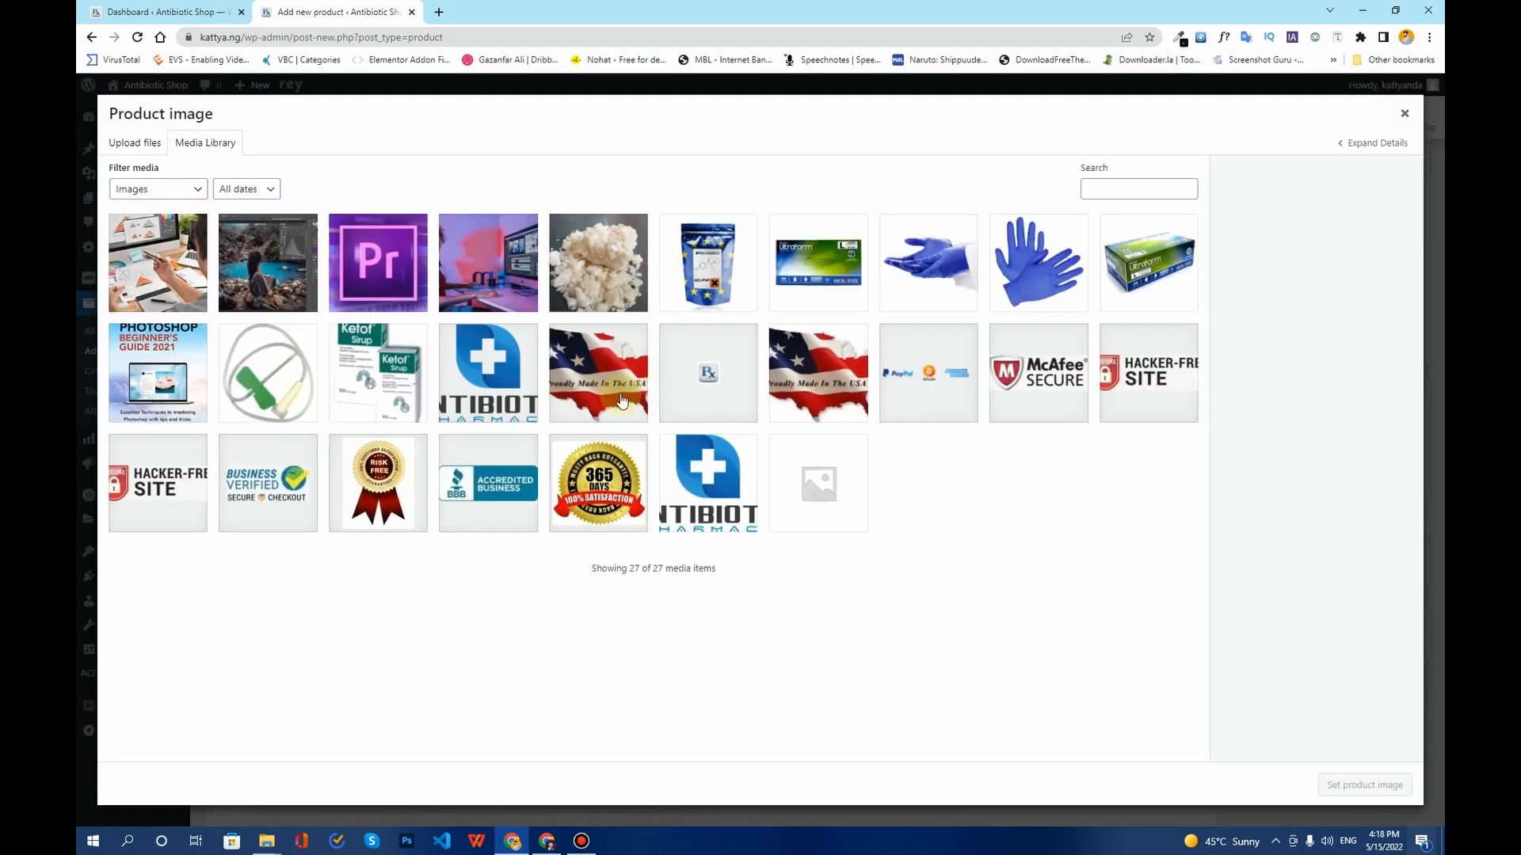
{"action": "left_click", "coordinate": [501, 271]}
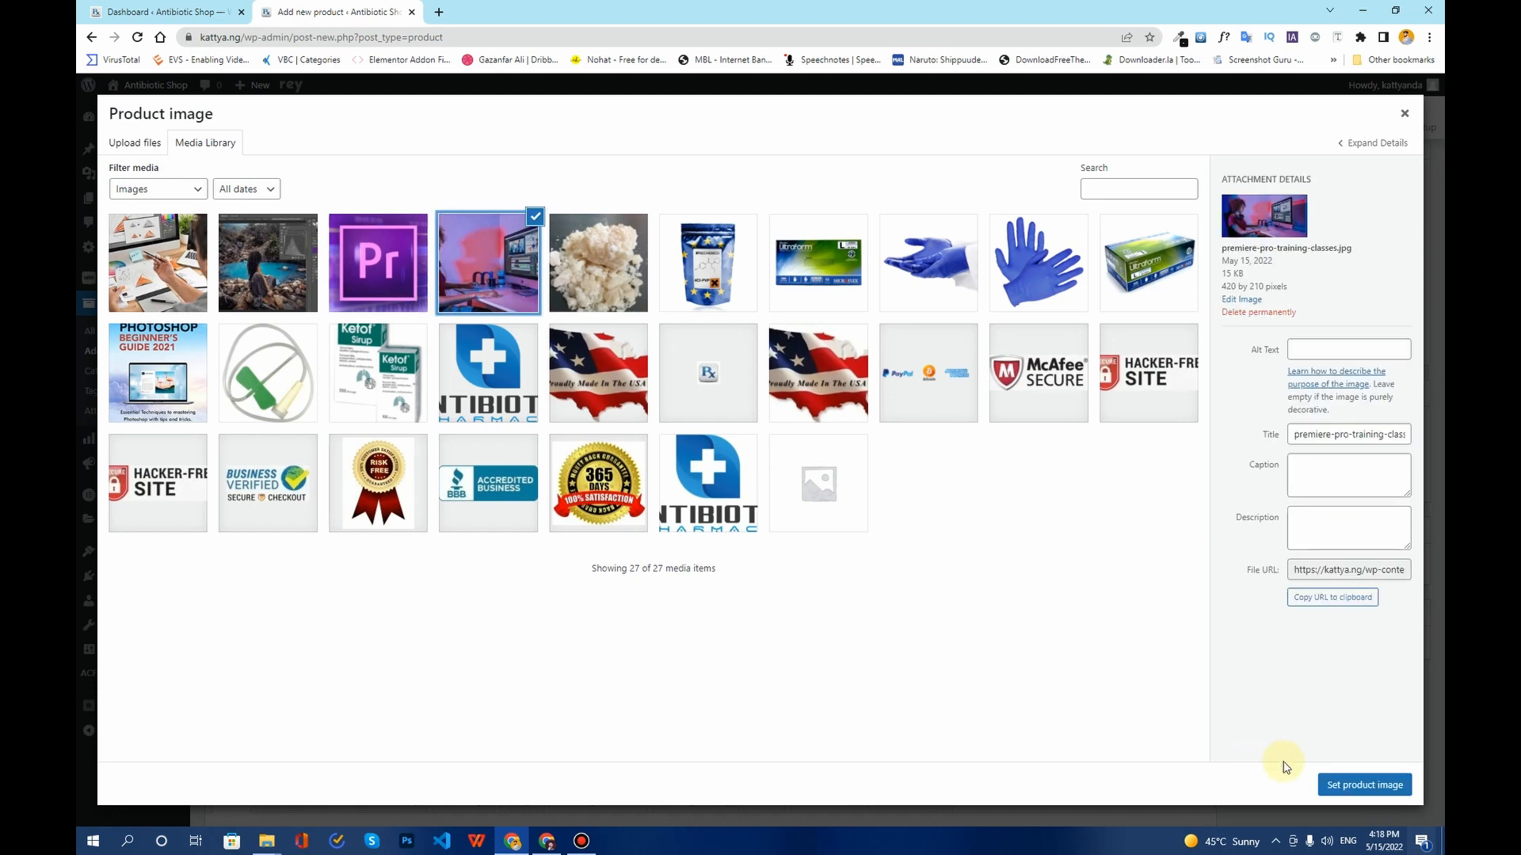
{"action": "left_click", "coordinate": [1359, 785]}
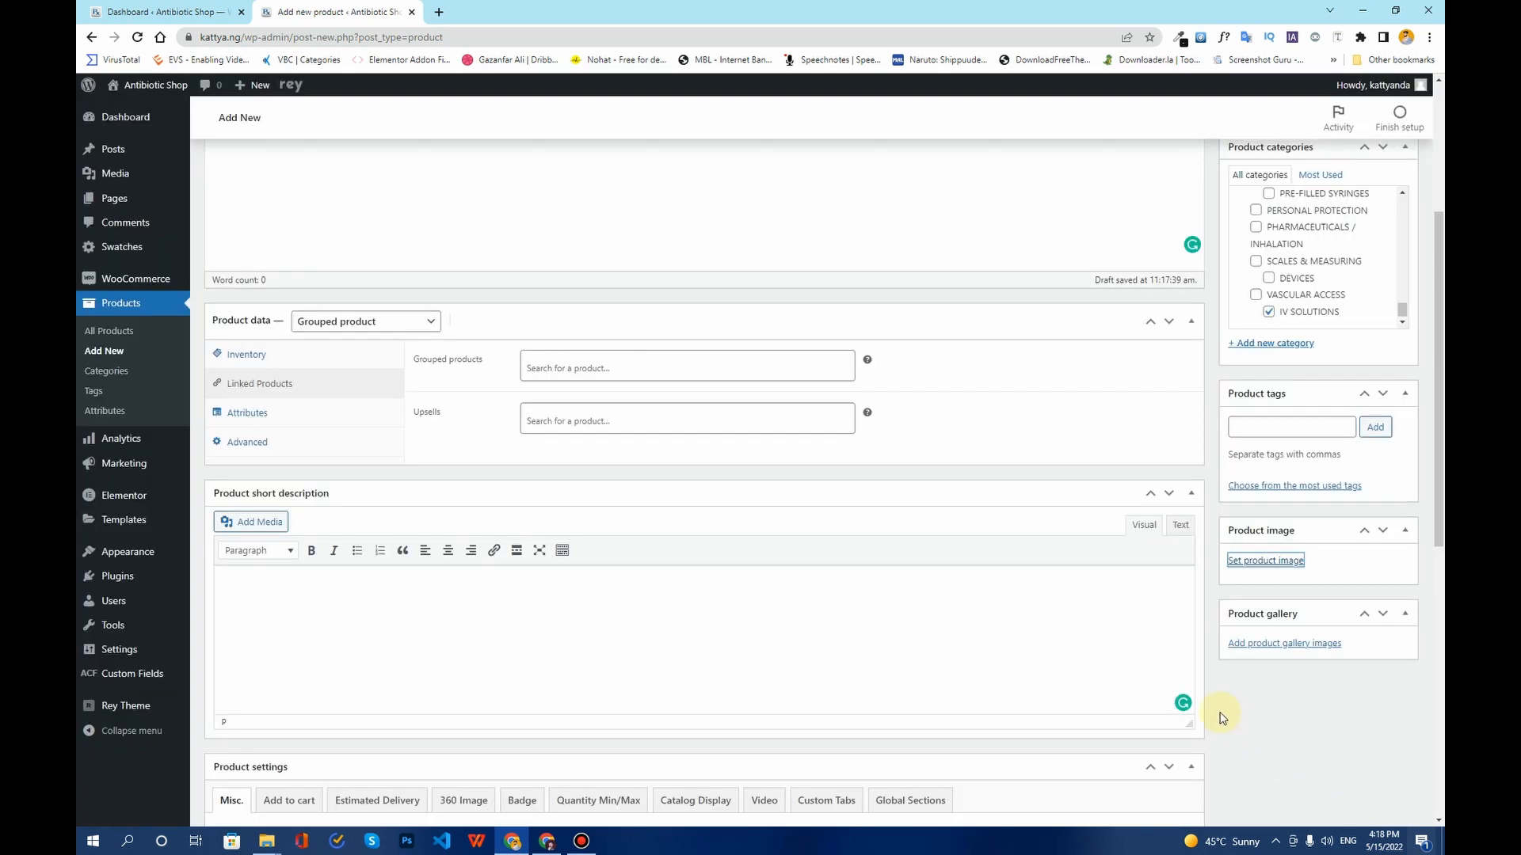
{"action": "scroll", "coordinate": [1299, 608], "scroll_direction": "up", "scroll_amount": 4}
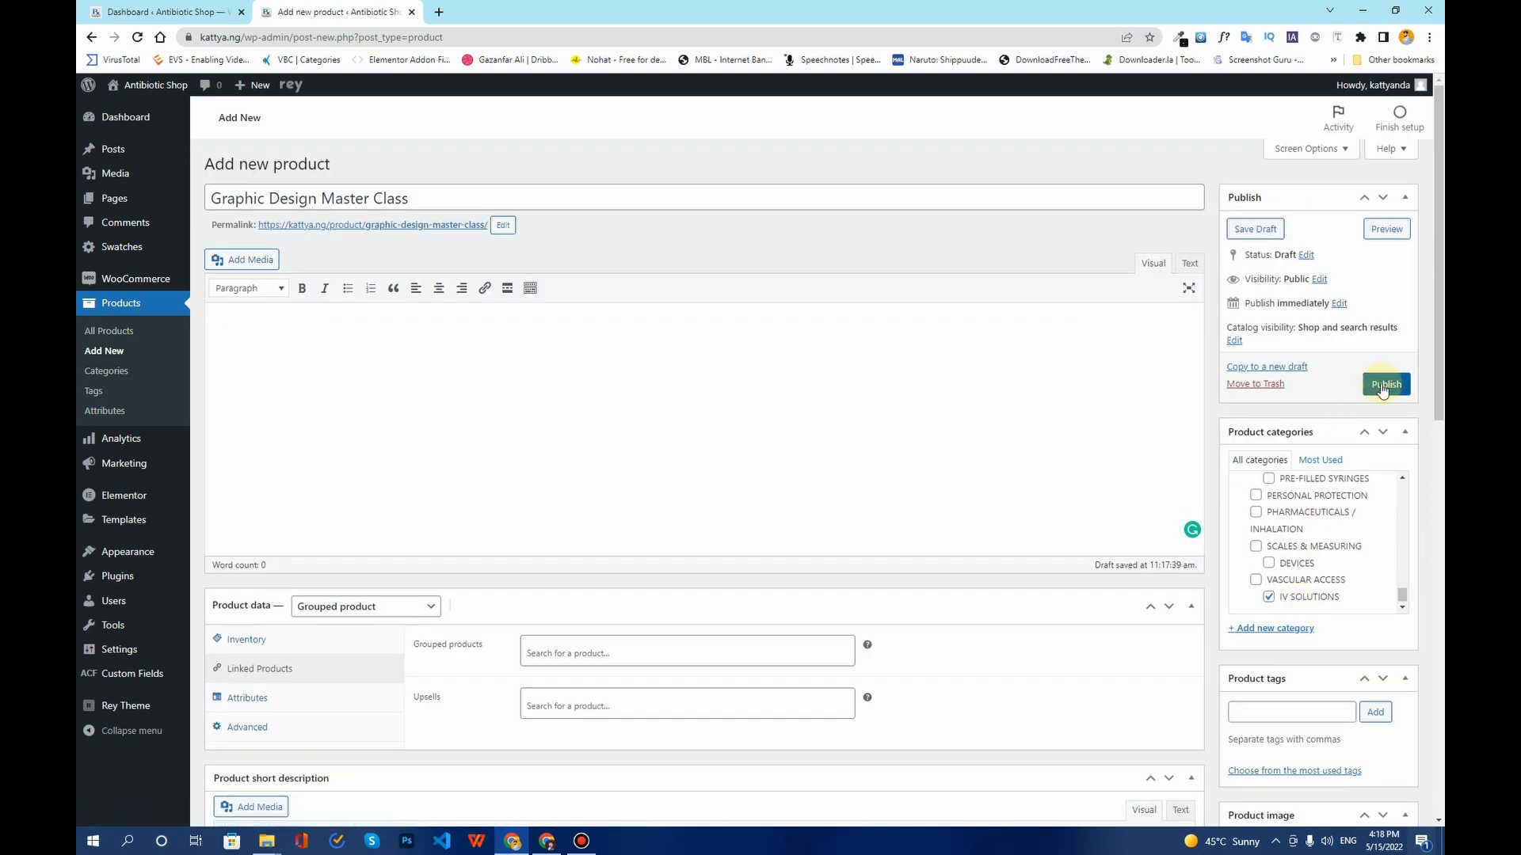
{"action": "left_click", "coordinate": [1384, 385]}
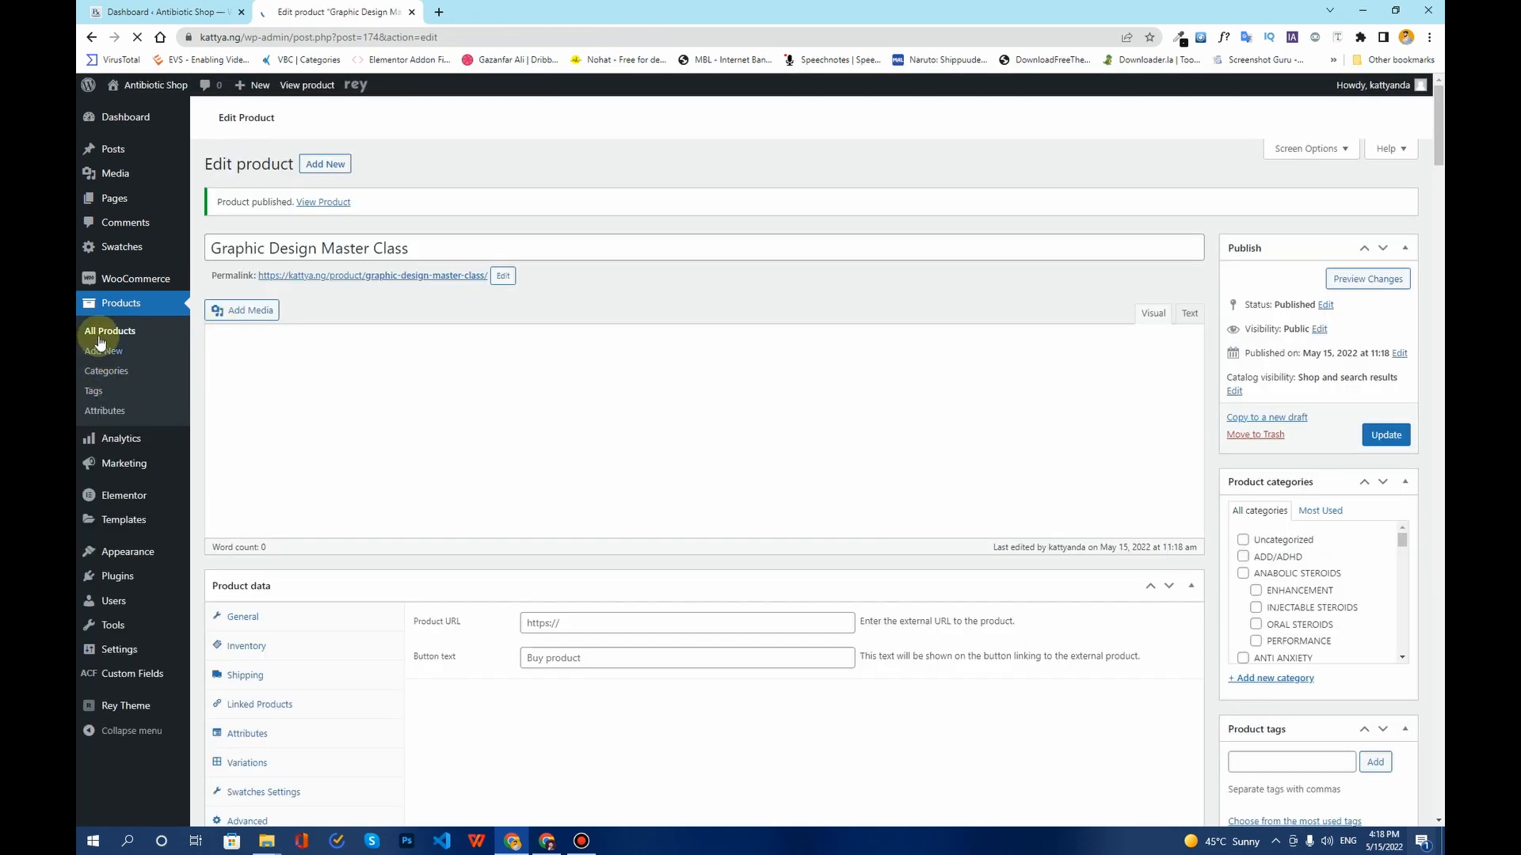
Open another new product form in a separate browser tab and name the product "Adobe Photoshop Course".
{"action": "right_click", "coordinate": [115, 330]}
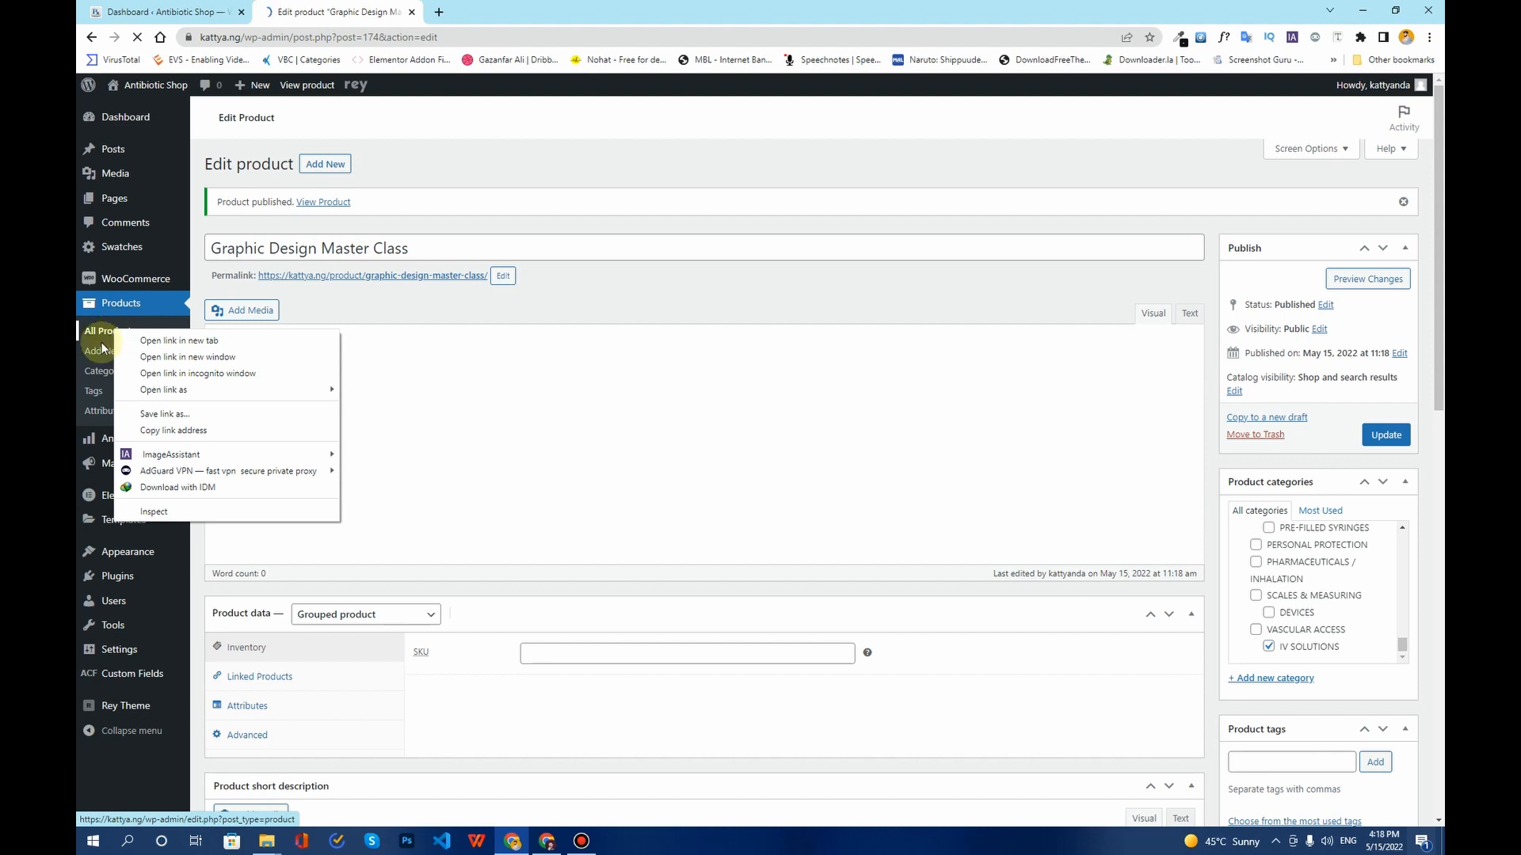
{"action": "right_click", "coordinate": [102, 354]}
{"action": "left_click", "coordinate": [159, 360]}
{"action": "left_click", "coordinate": [491, 12]}
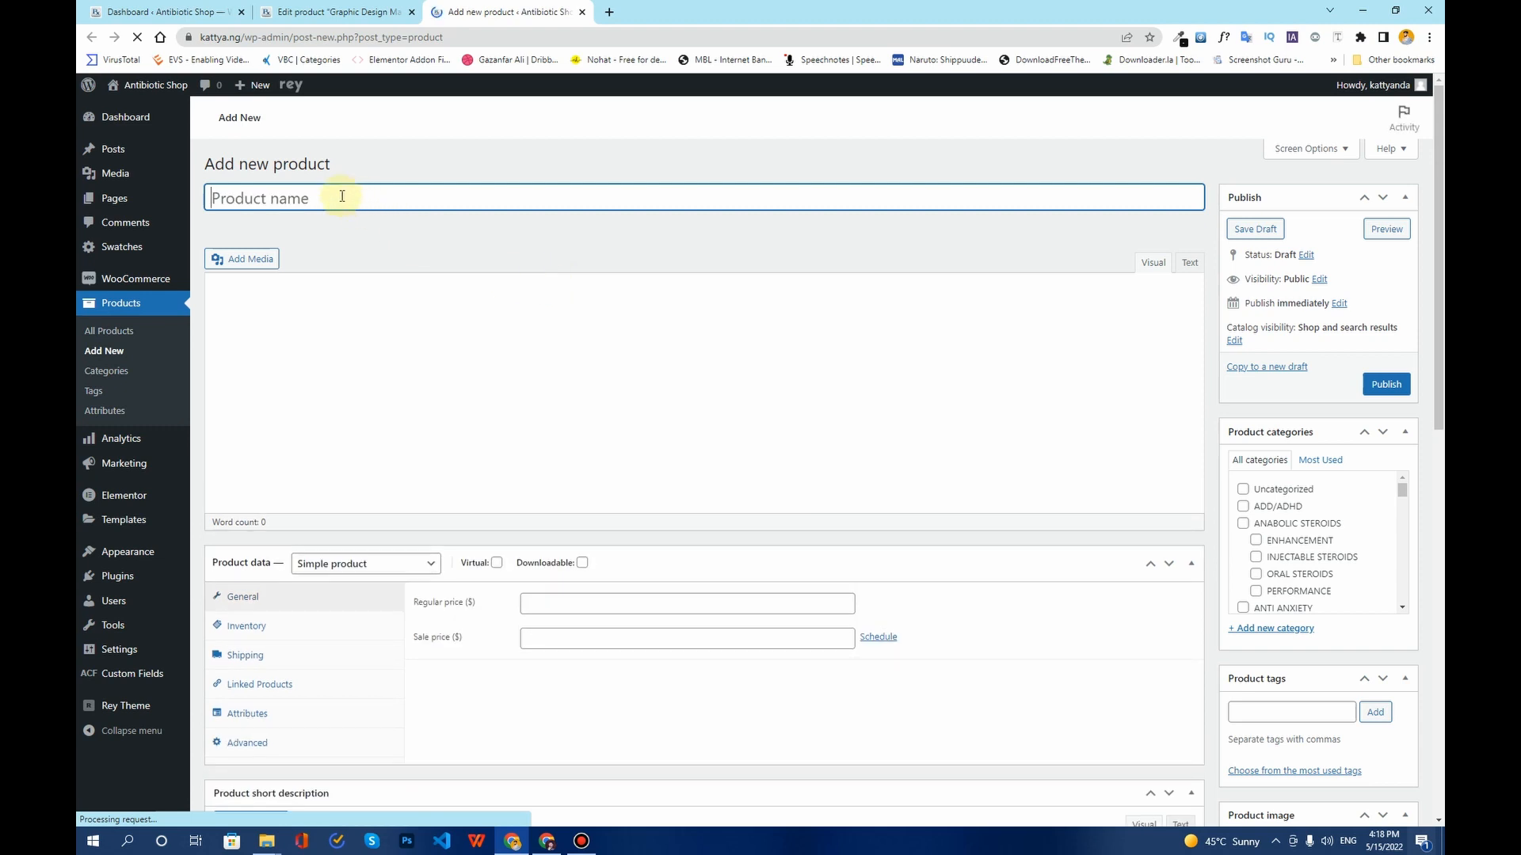
{"action": "type", "text": "Ado"}
{"action": "type", "text": "be Ph"}
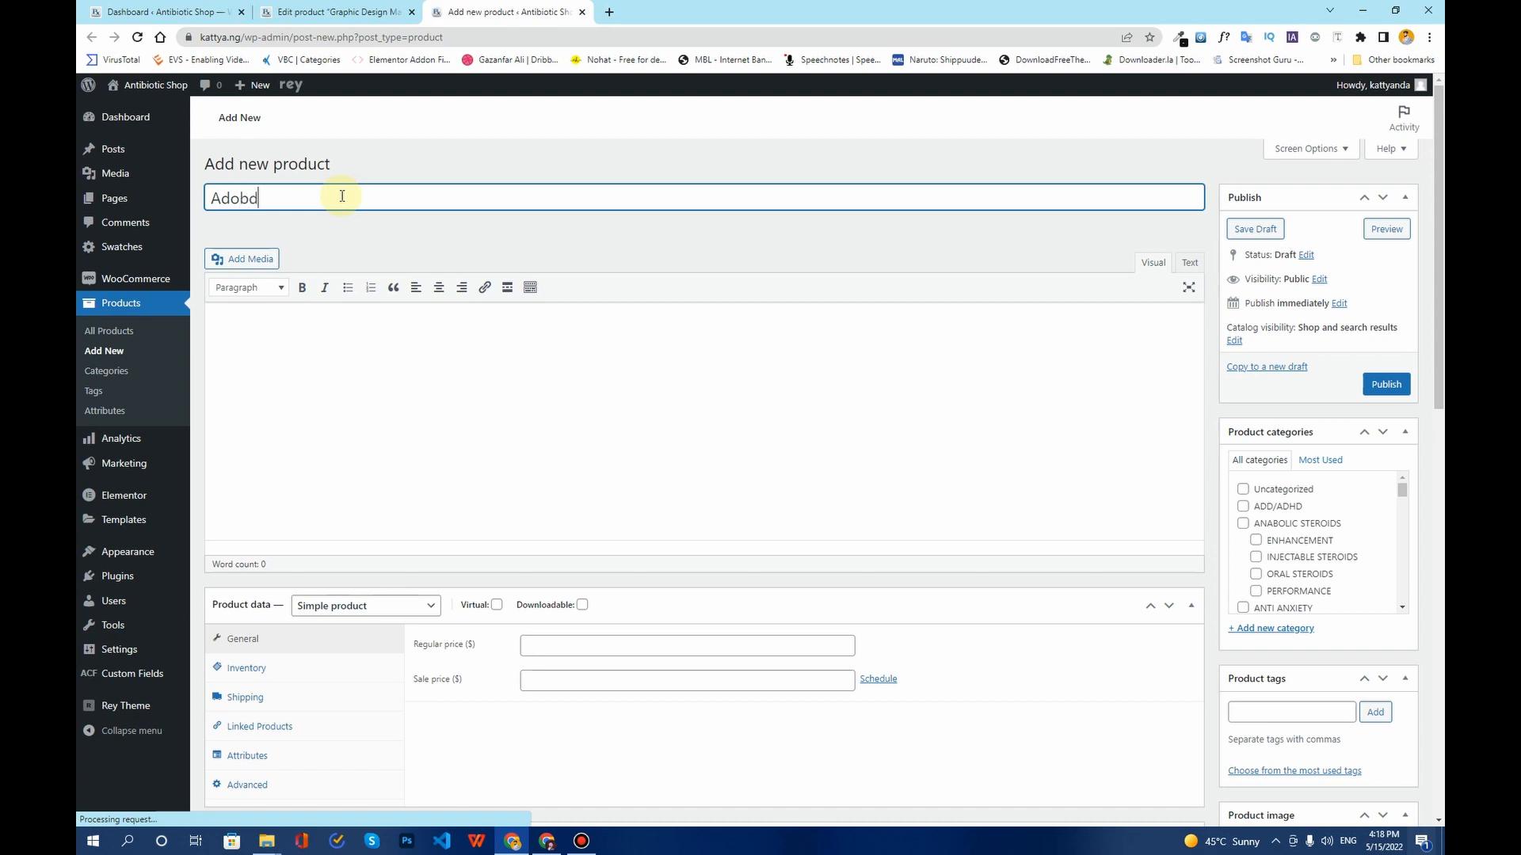
{"action": "type", "text": "oto"}
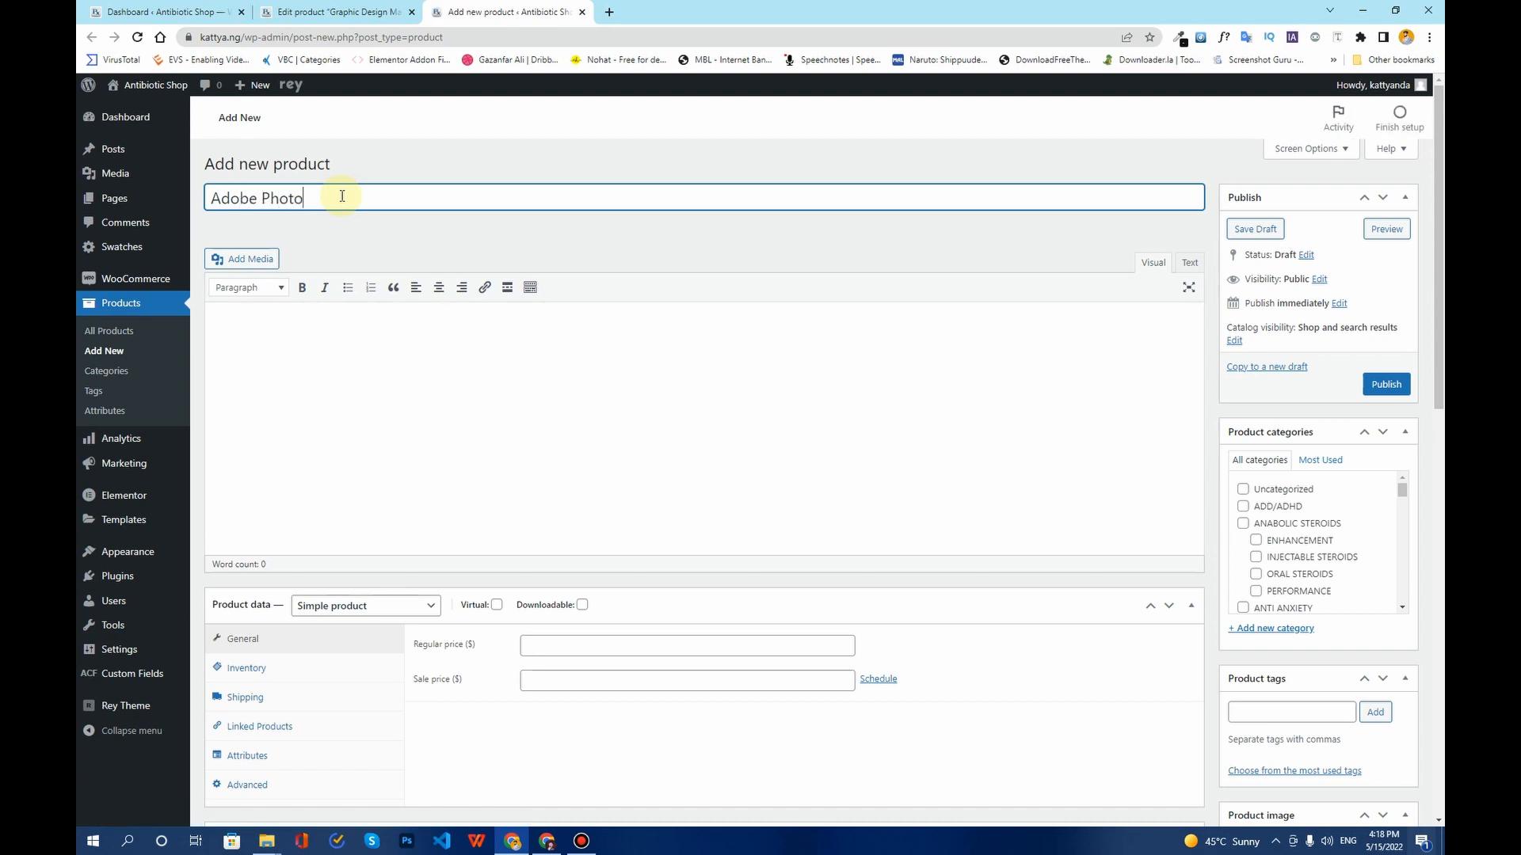
{"action": "type", "text": "shop Course"}
{"action": "key", "text": "ctrl+a"}
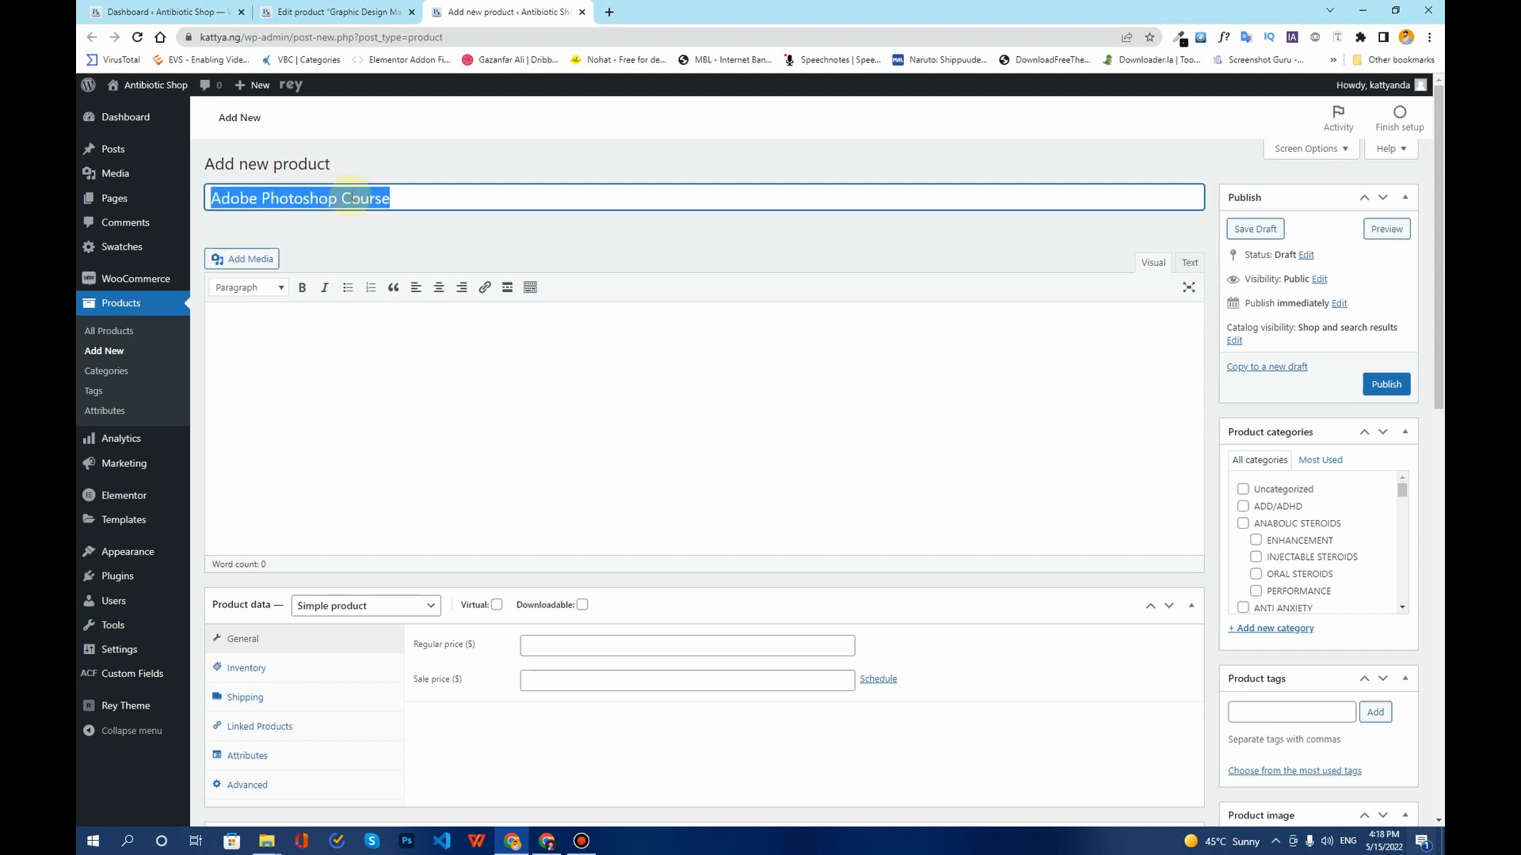
Set the Adobe Photoshop Course's regular price to 25 and assign it to the ADD/ADHD category.
{"action": "left_click", "coordinate": [585, 648]}
{"action": "type", "text": "25"}
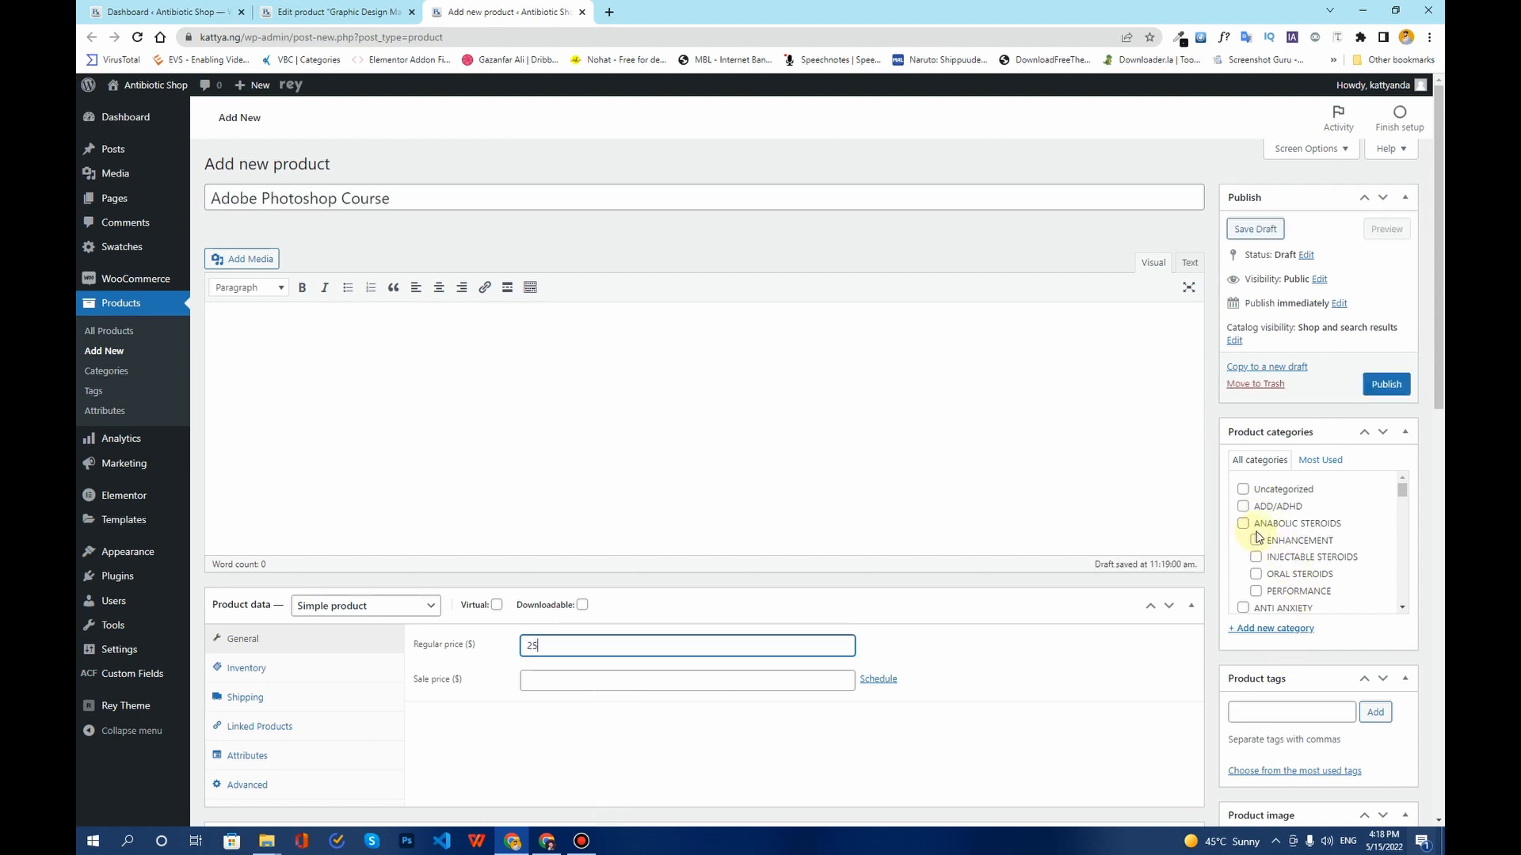
{"action": "left_click", "coordinate": [1243, 505]}
Set Photoshop-Classes.jpg from the media library as the product image and publish the Adobe Photoshop Course.
{"action": "scroll", "coordinate": [1402, 543], "scroll_direction": "down", "scroll_amount": 5}
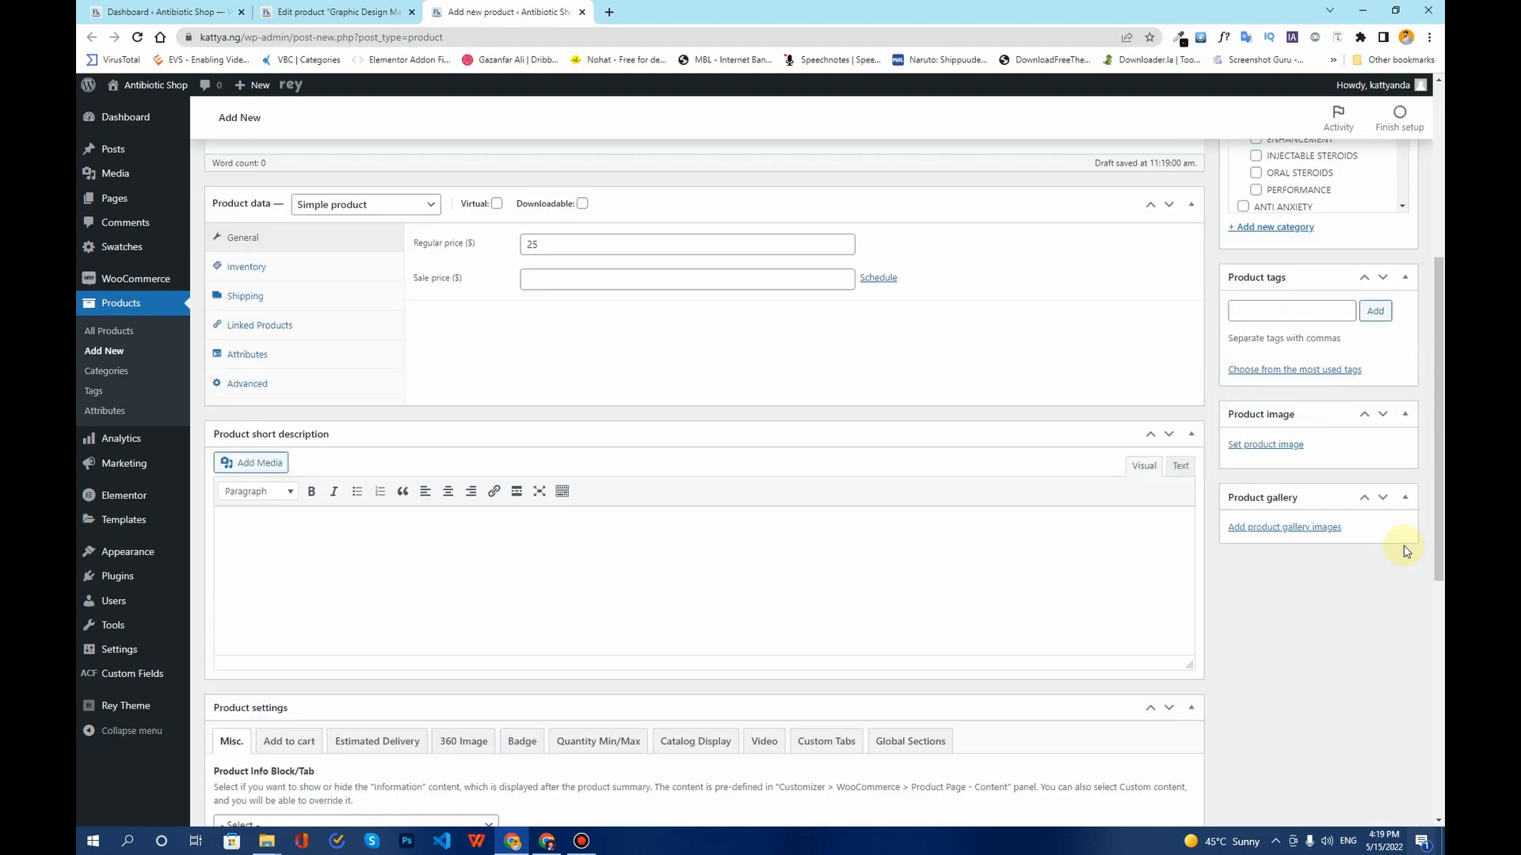
{"action": "left_click", "coordinate": [1261, 418]}
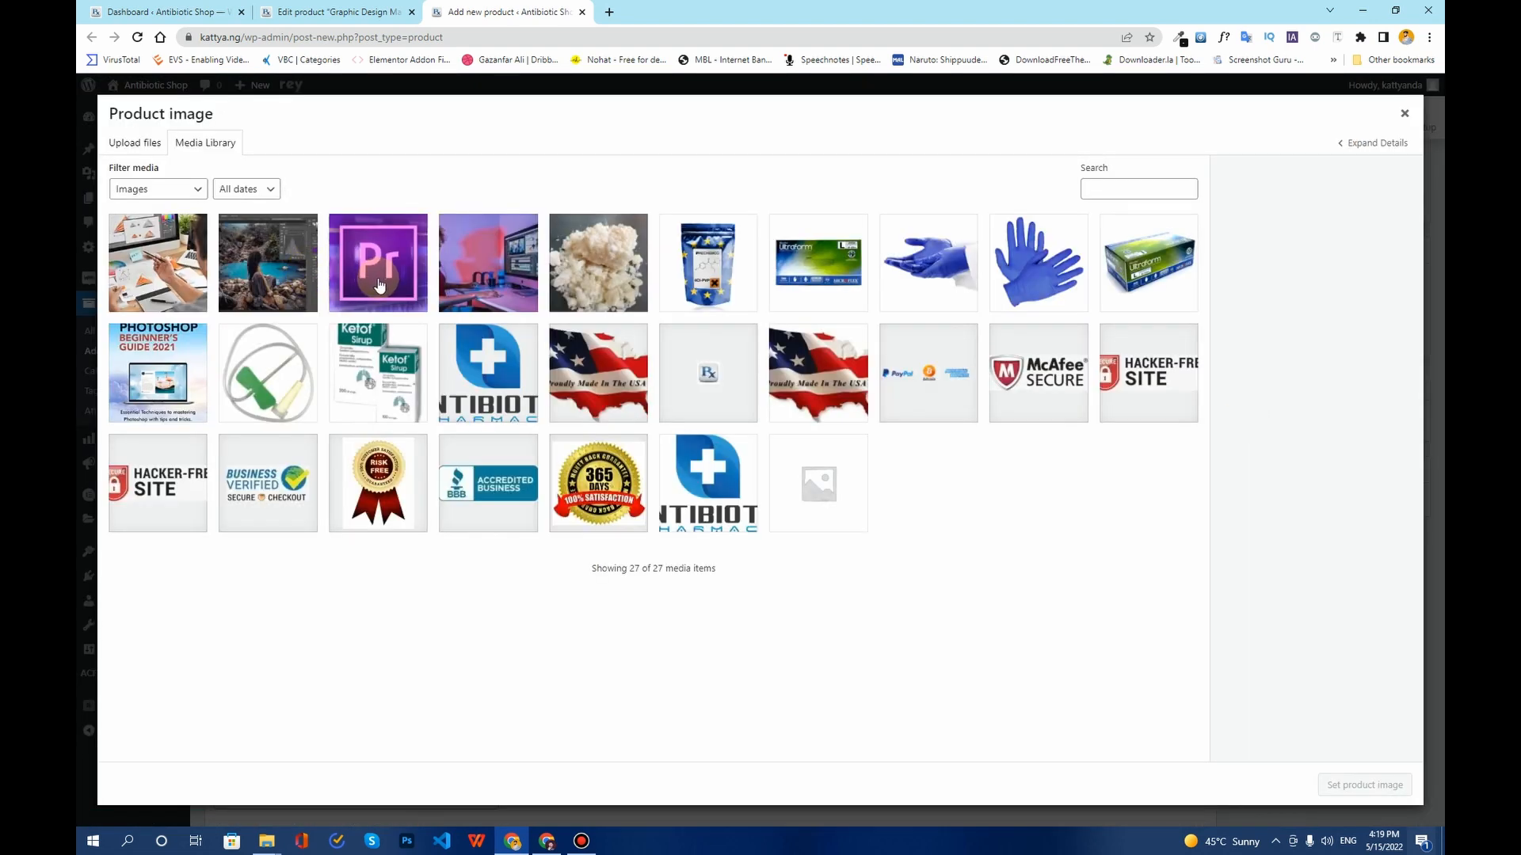
{"action": "left_click", "coordinate": [255, 279]}
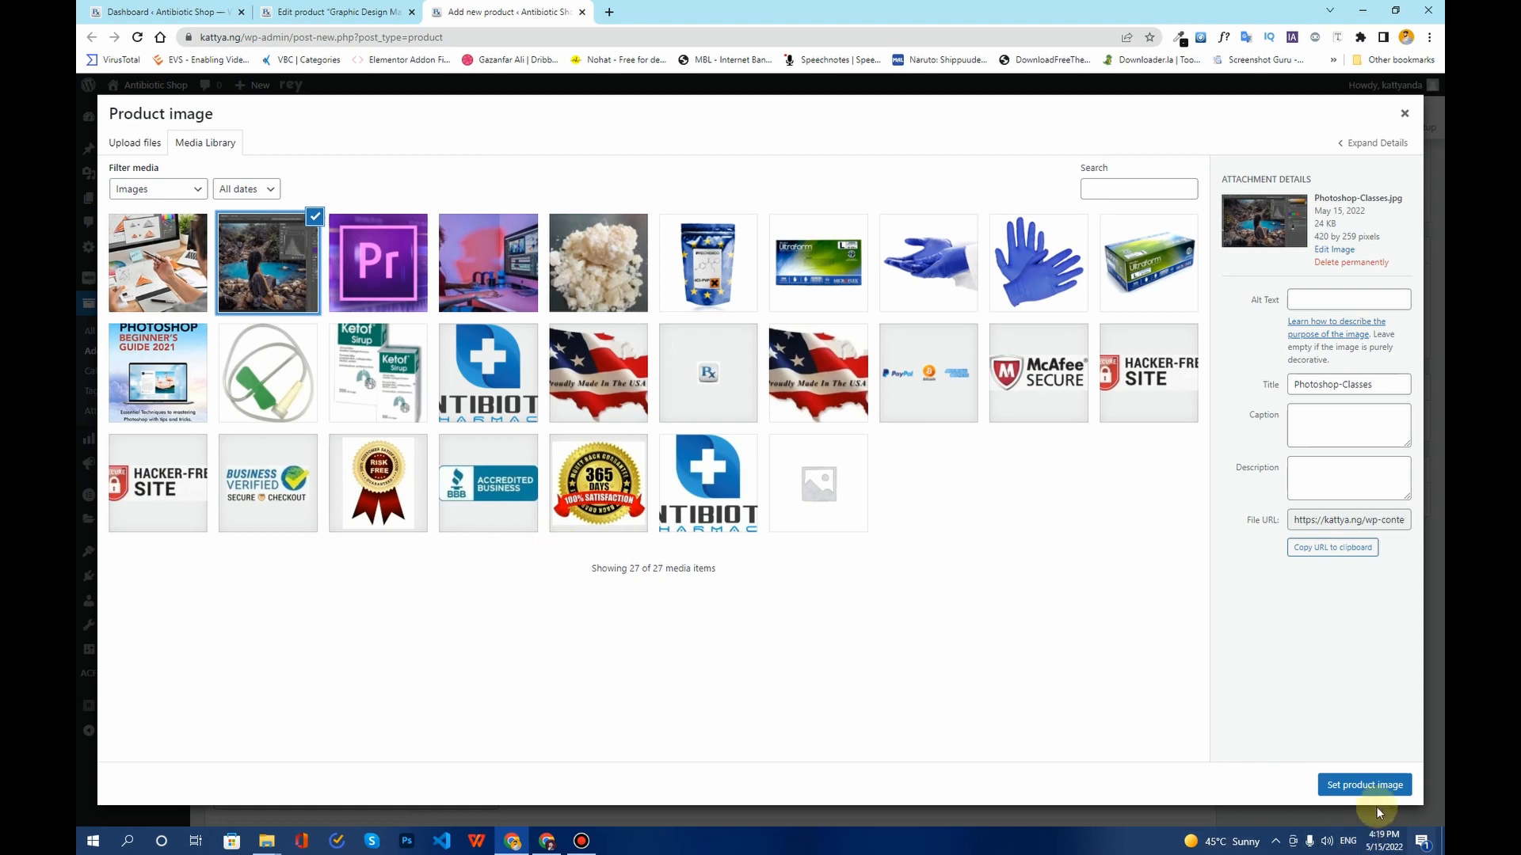
{"action": "left_click", "coordinate": [1364, 785]}
{"action": "scroll", "coordinate": [1307, 664], "scroll_direction": "up", "scroll_amount": 5}
{"action": "scroll", "coordinate": [1307, 664], "scroll_direction": "down", "scroll_amount": 5}
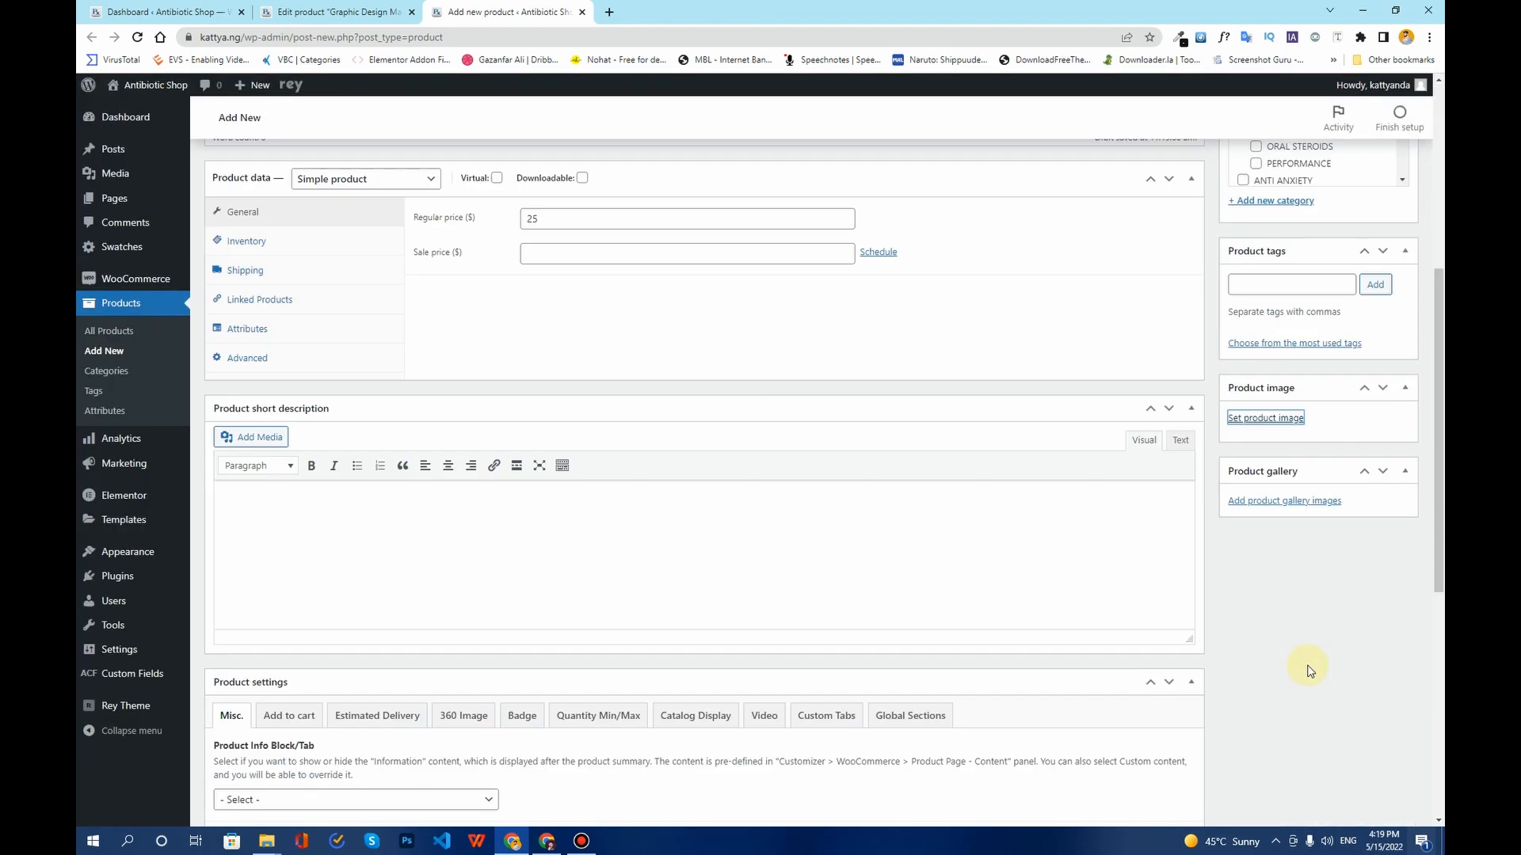
{"action": "scroll", "coordinate": [1314, 659], "scroll_direction": "up", "scroll_amount": 5}
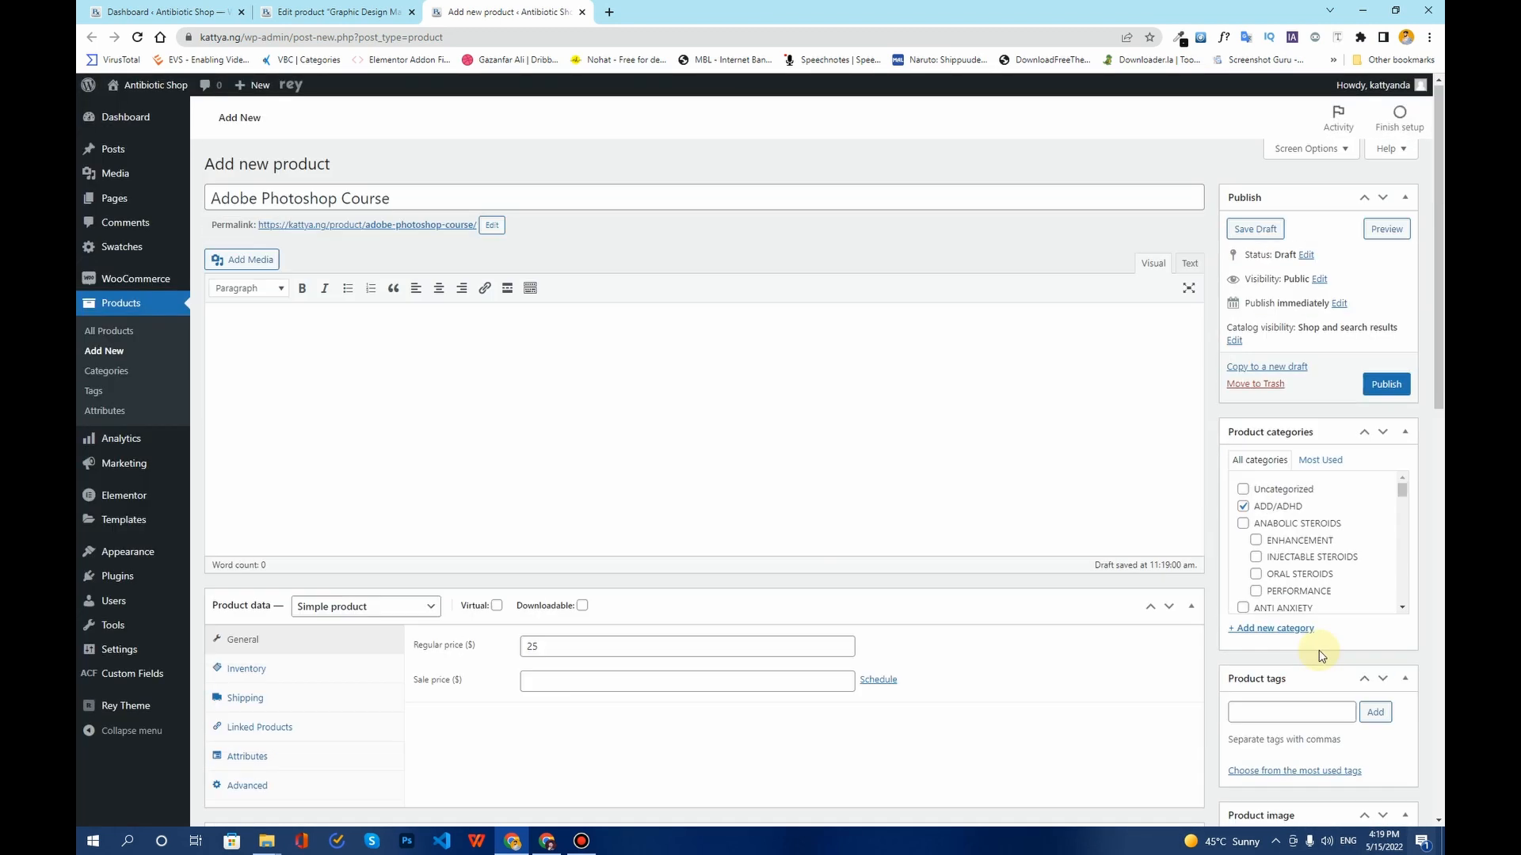
{"action": "left_click", "coordinate": [1386, 384]}
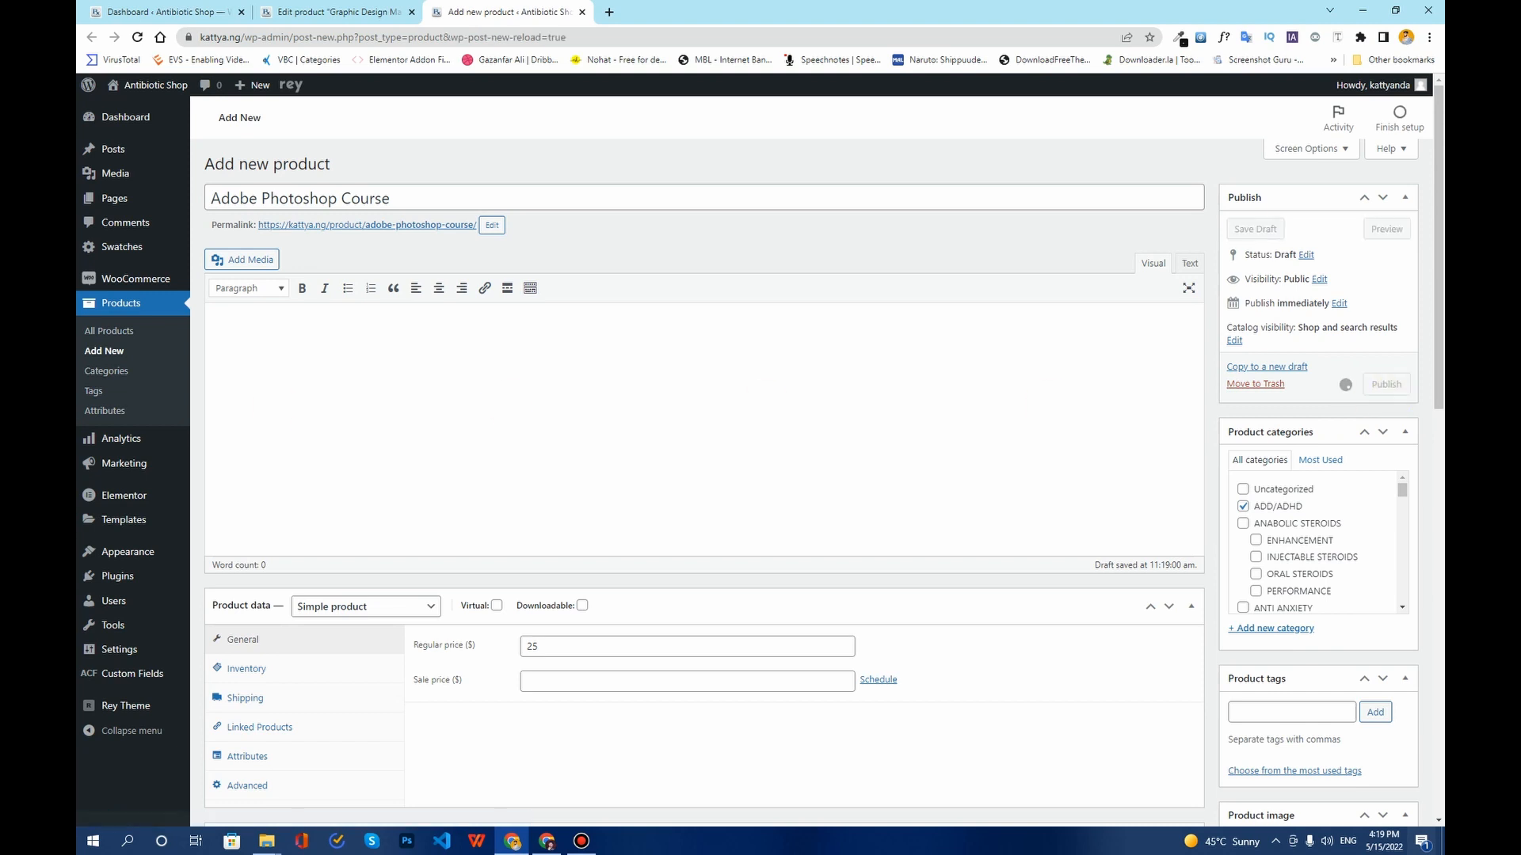
Open two more blank new product forms, each in its own browser tab.
{"action": "right_click", "coordinate": [107, 352]}
{"action": "left_click", "coordinate": [131, 361]}
{"action": "right_click", "coordinate": [107, 352]}
{"action": "left_click", "coordinate": [127, 362]}
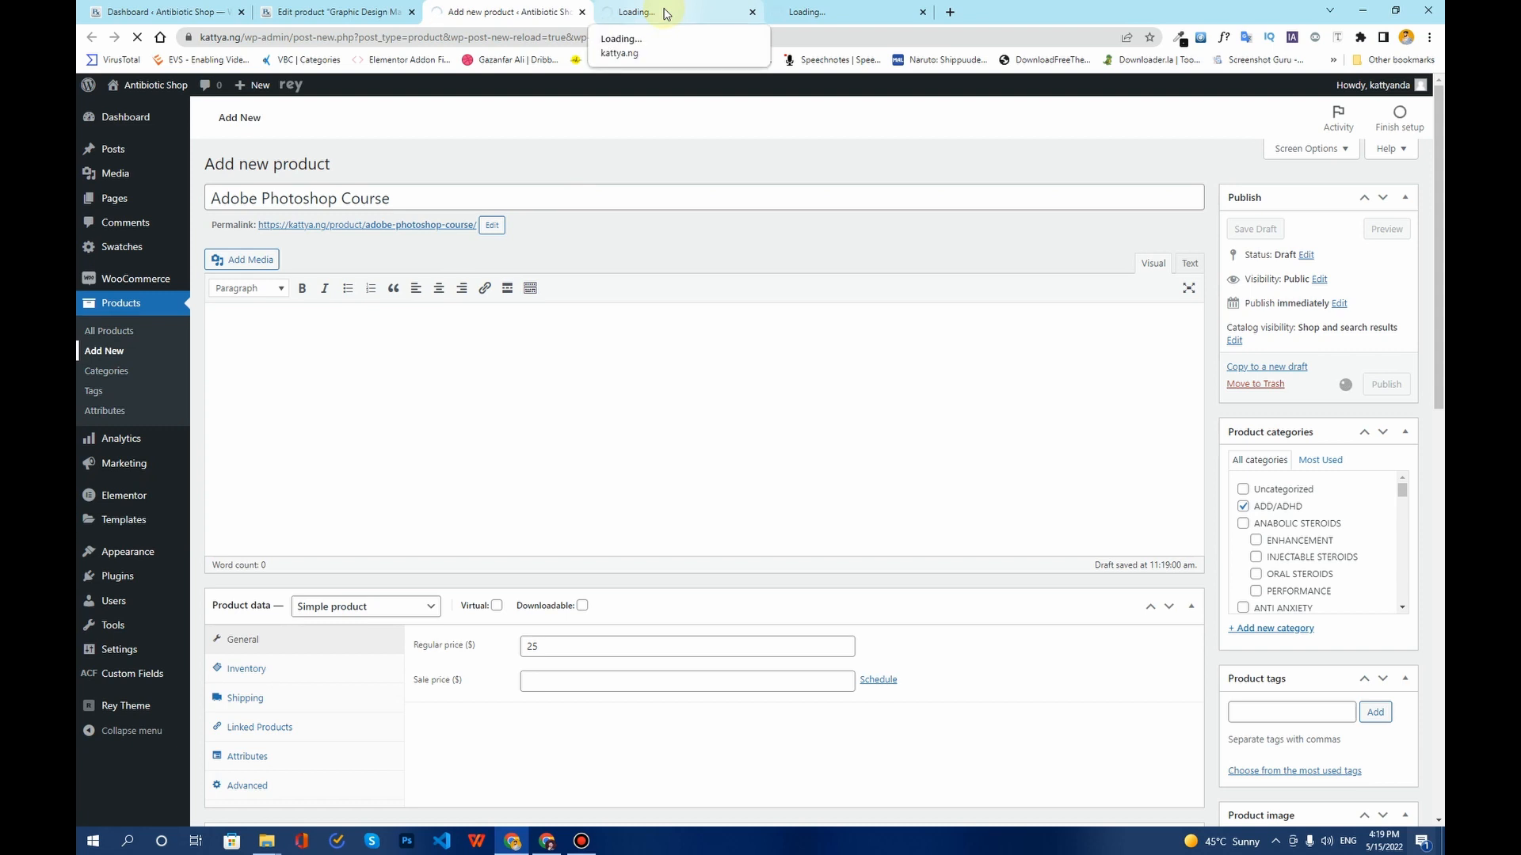
Name the product in the first blank new product form "Adobe Illustrator Course".
{"action": "left_click", "coordinate": [666, 13]}
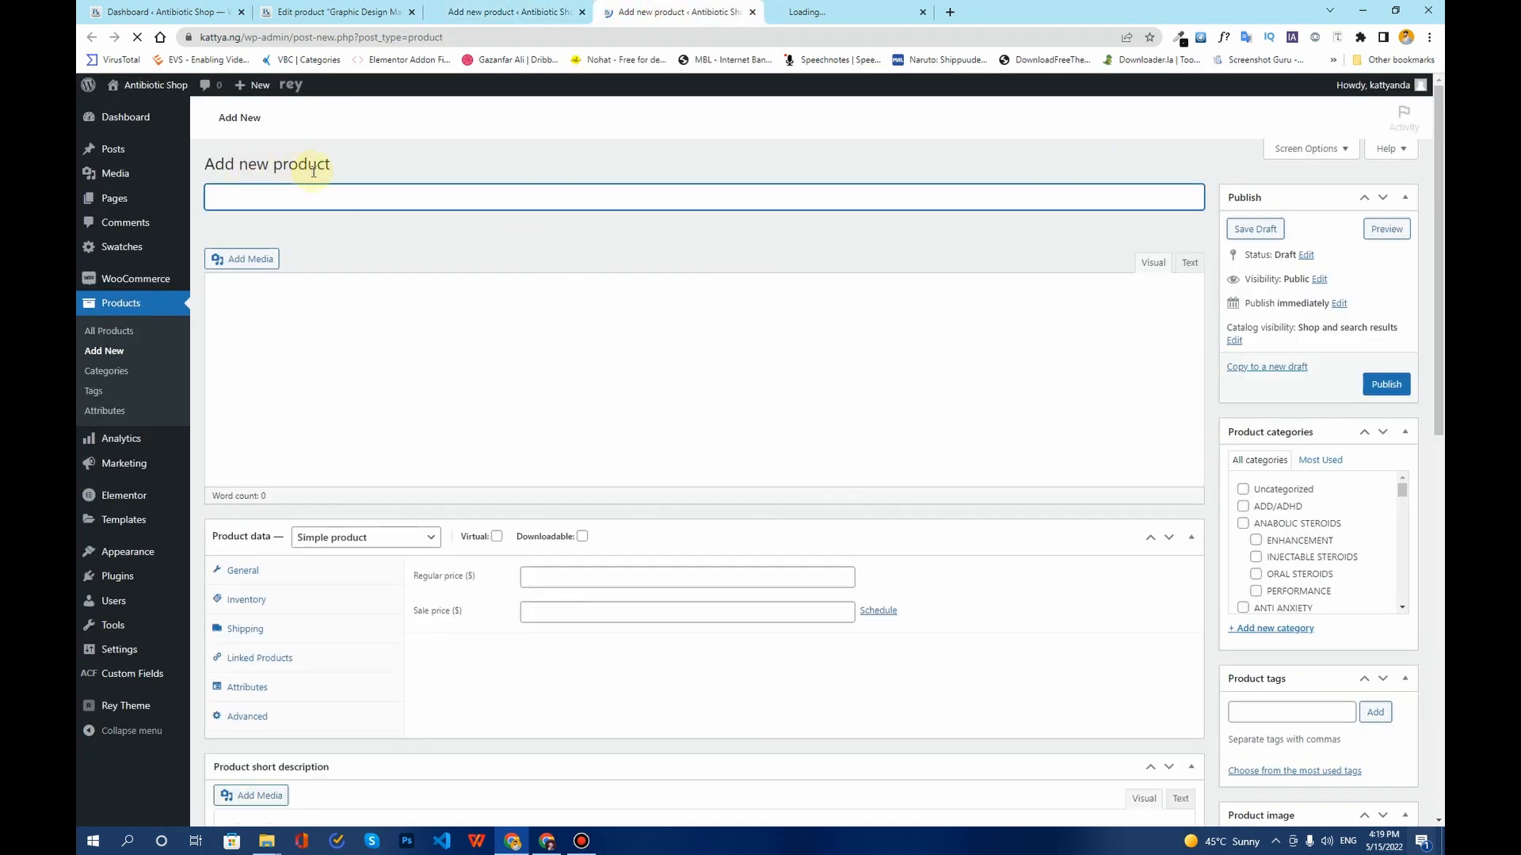
{"action": "type", "text": "Ado"}
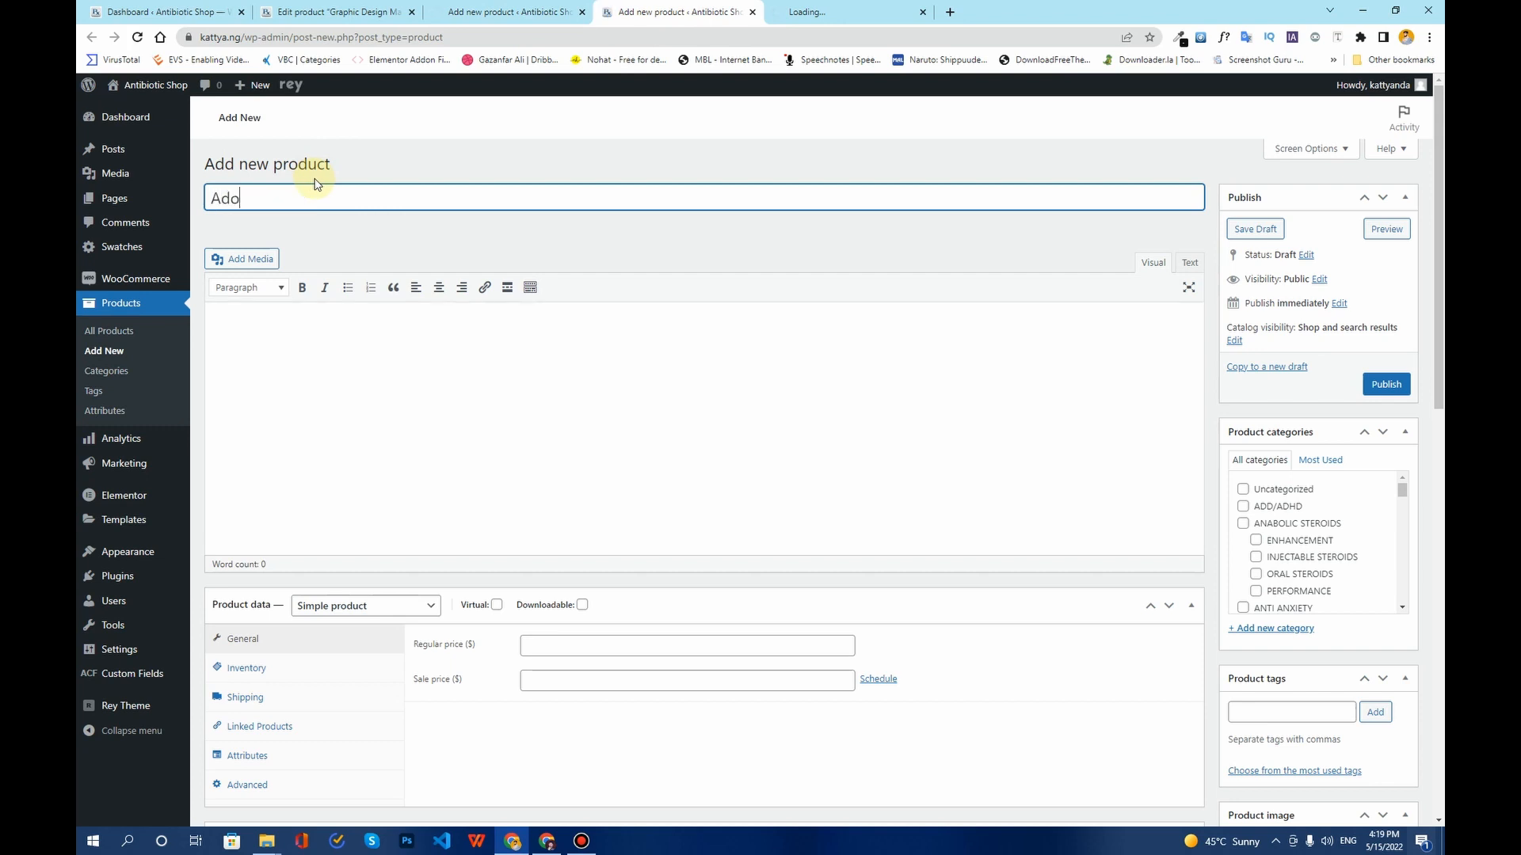
{"action": "type", "text": "be Illustr"}
{"action": "type", "text": "ator Course"}
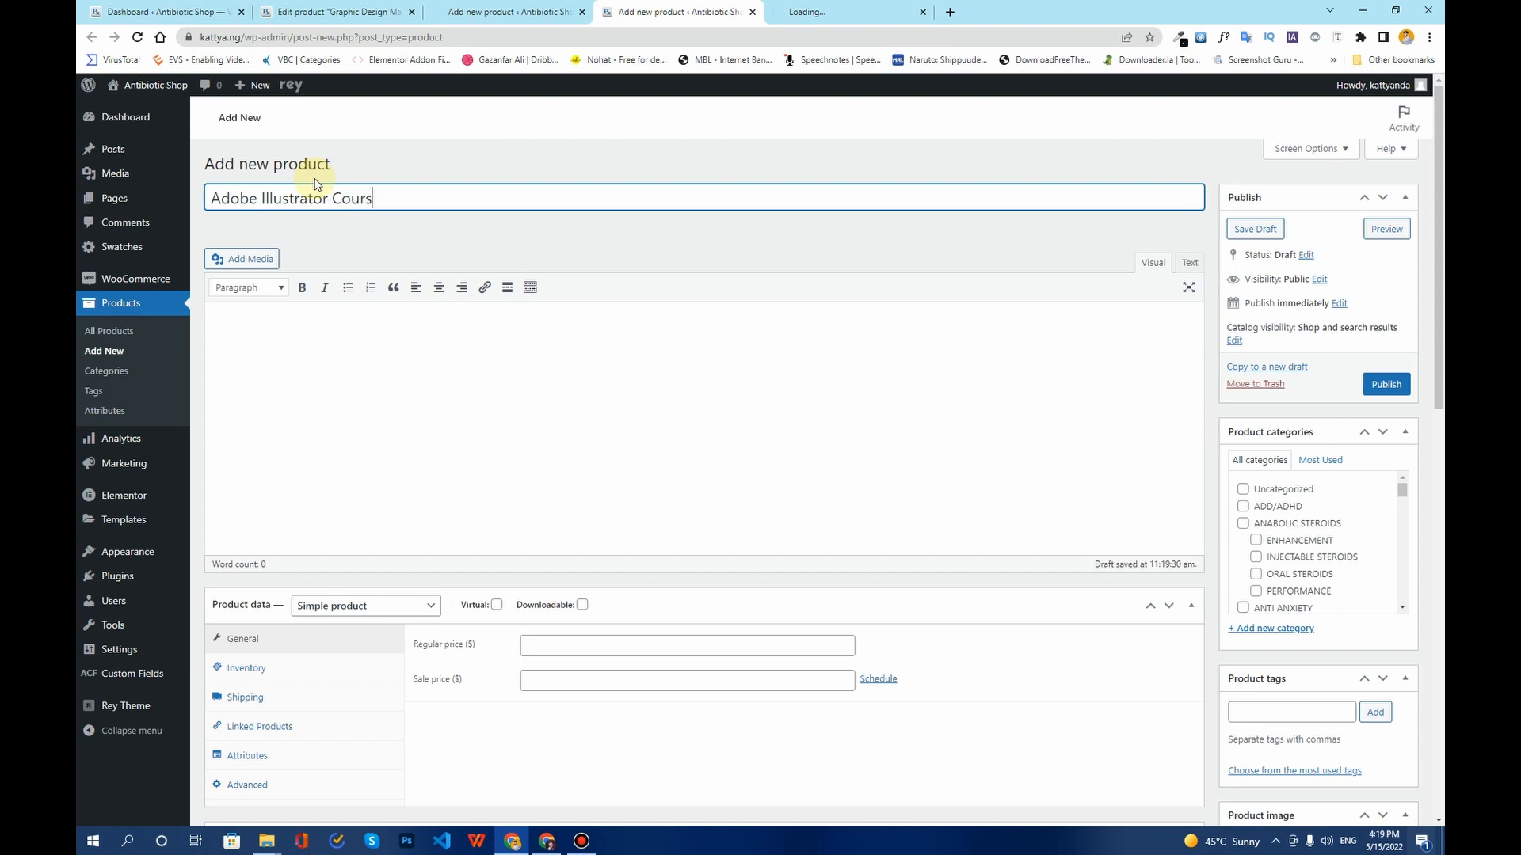
Set the Adobe Illustrator Course's regular price to 30 and assign it to the ADD/ADHD category.
{"action": "left_click", "coordinate": [583, 647]}
{"action": "type", "text": "30"}
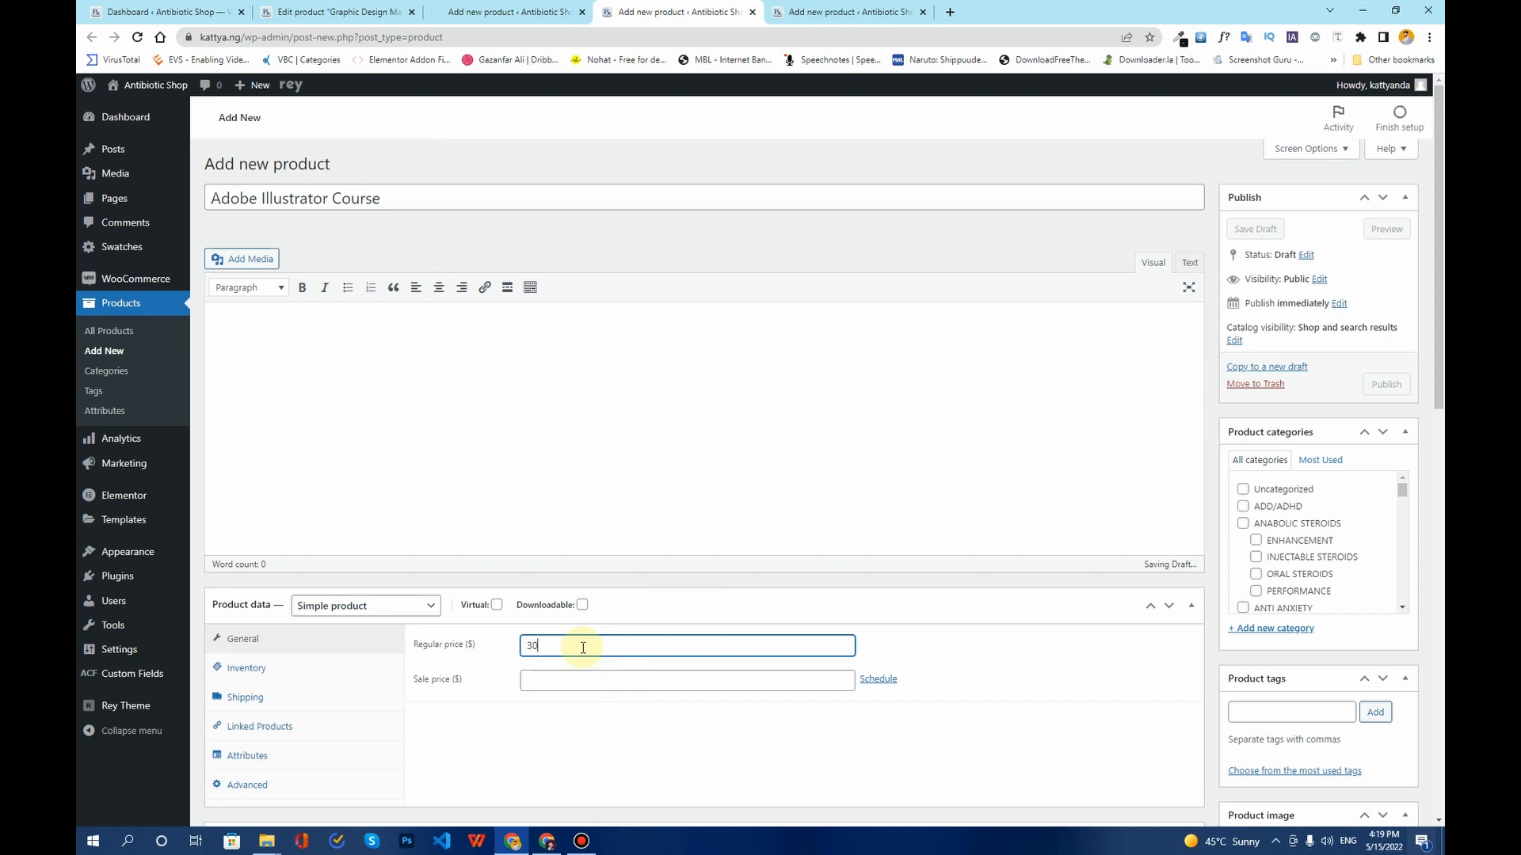
{"action": "left_click", "coordinate": [1242, 507]}
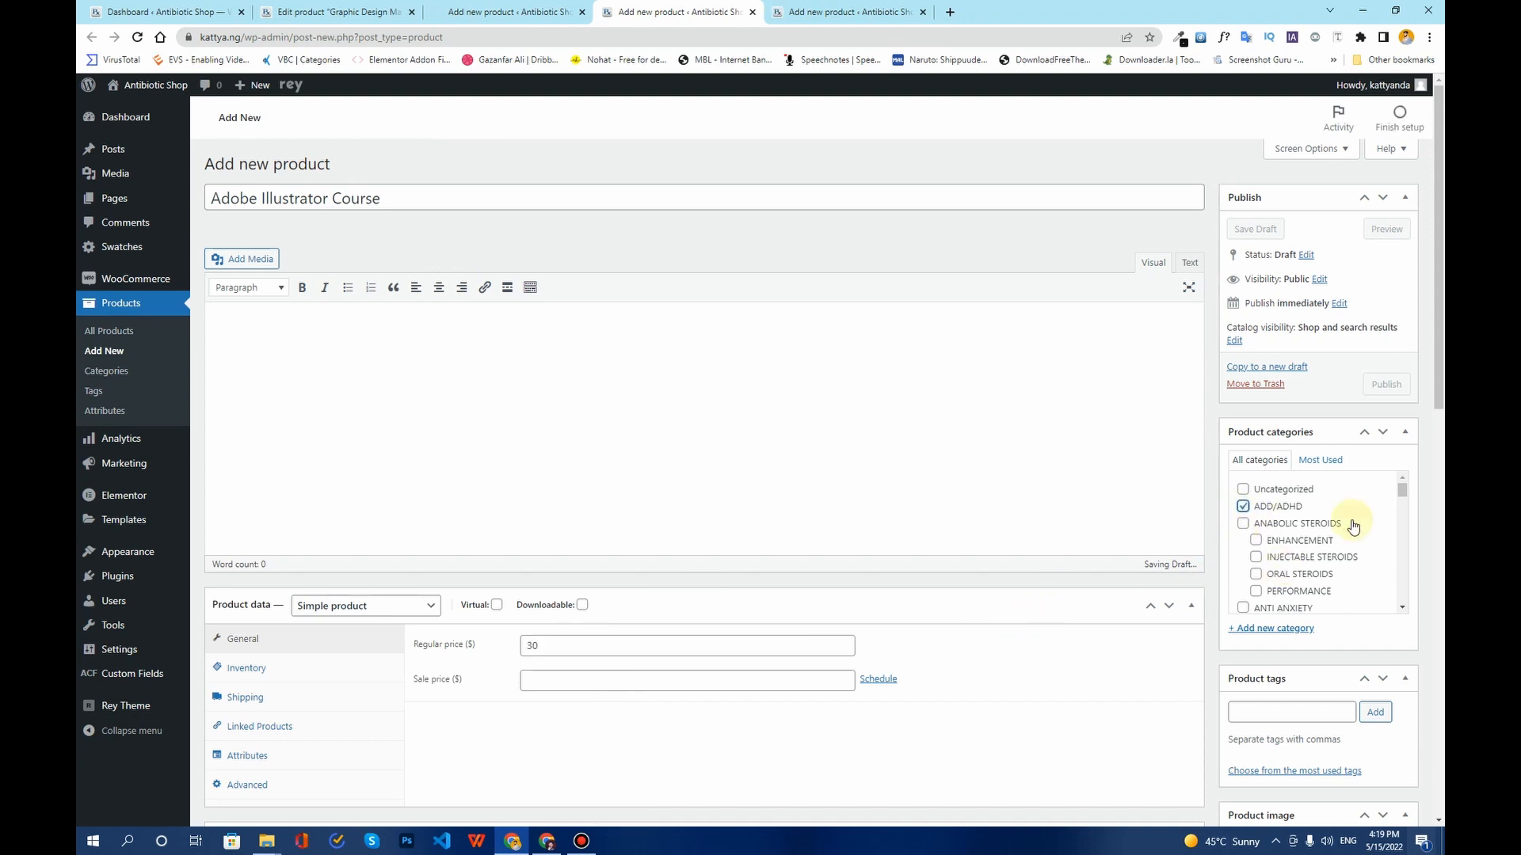
Set the media library photo of hands working at a design desk as the product image and publish the Adobe Illustrator Course.
{"action": "scroll", "coordinate": [1426, 546], "scroll_direction": "down", "scroll_amount": 5}
{"action": "left_click", "coordinate": [1260, 491]}
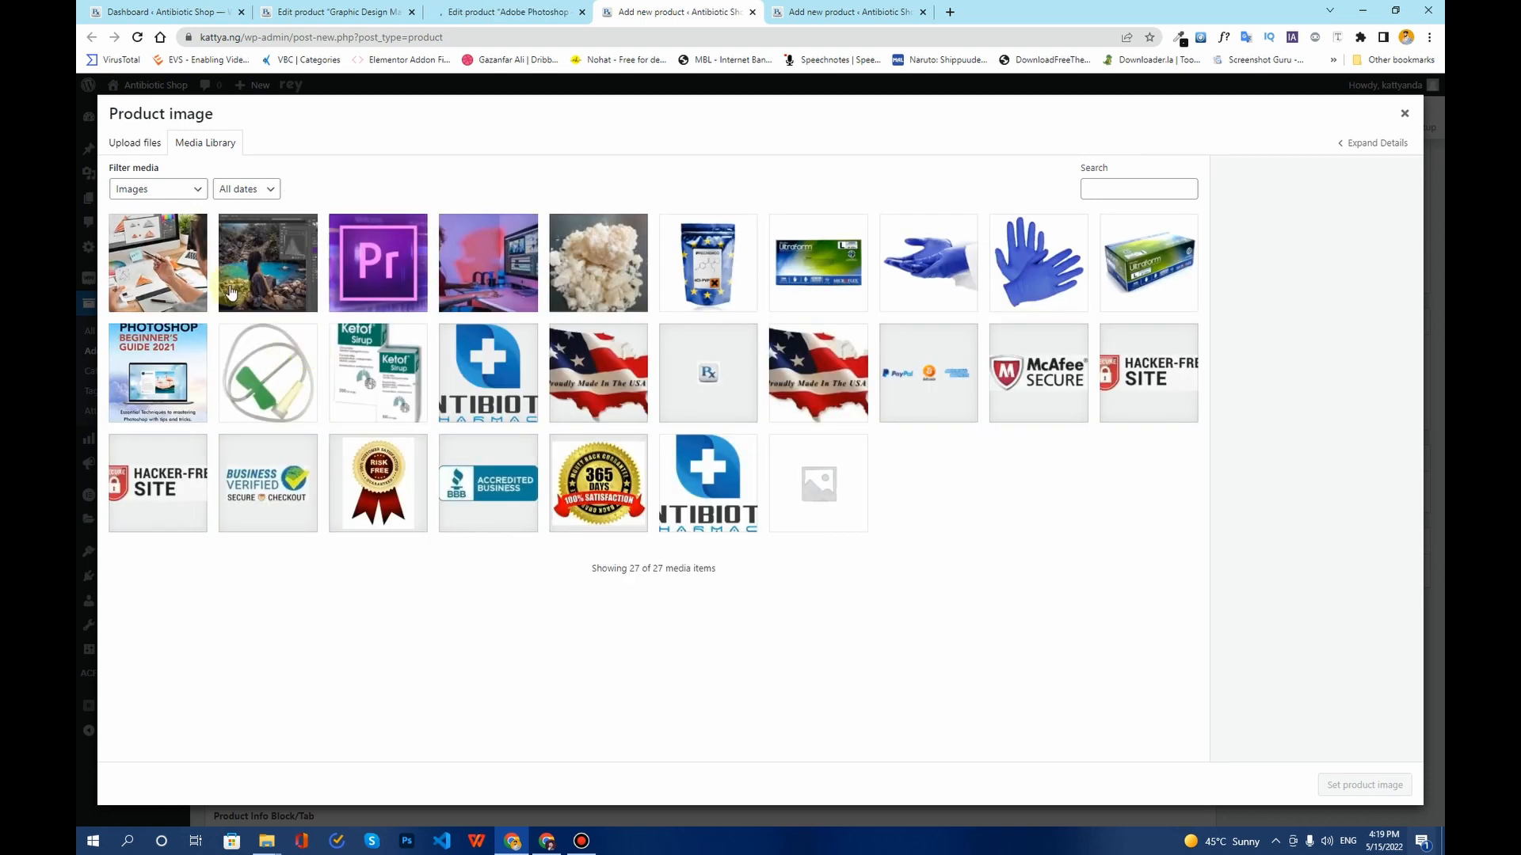
{"action": "left_click", "coordinate": [183, 274]}
{"action": "left_click", "coordinate": [1335, 787]}
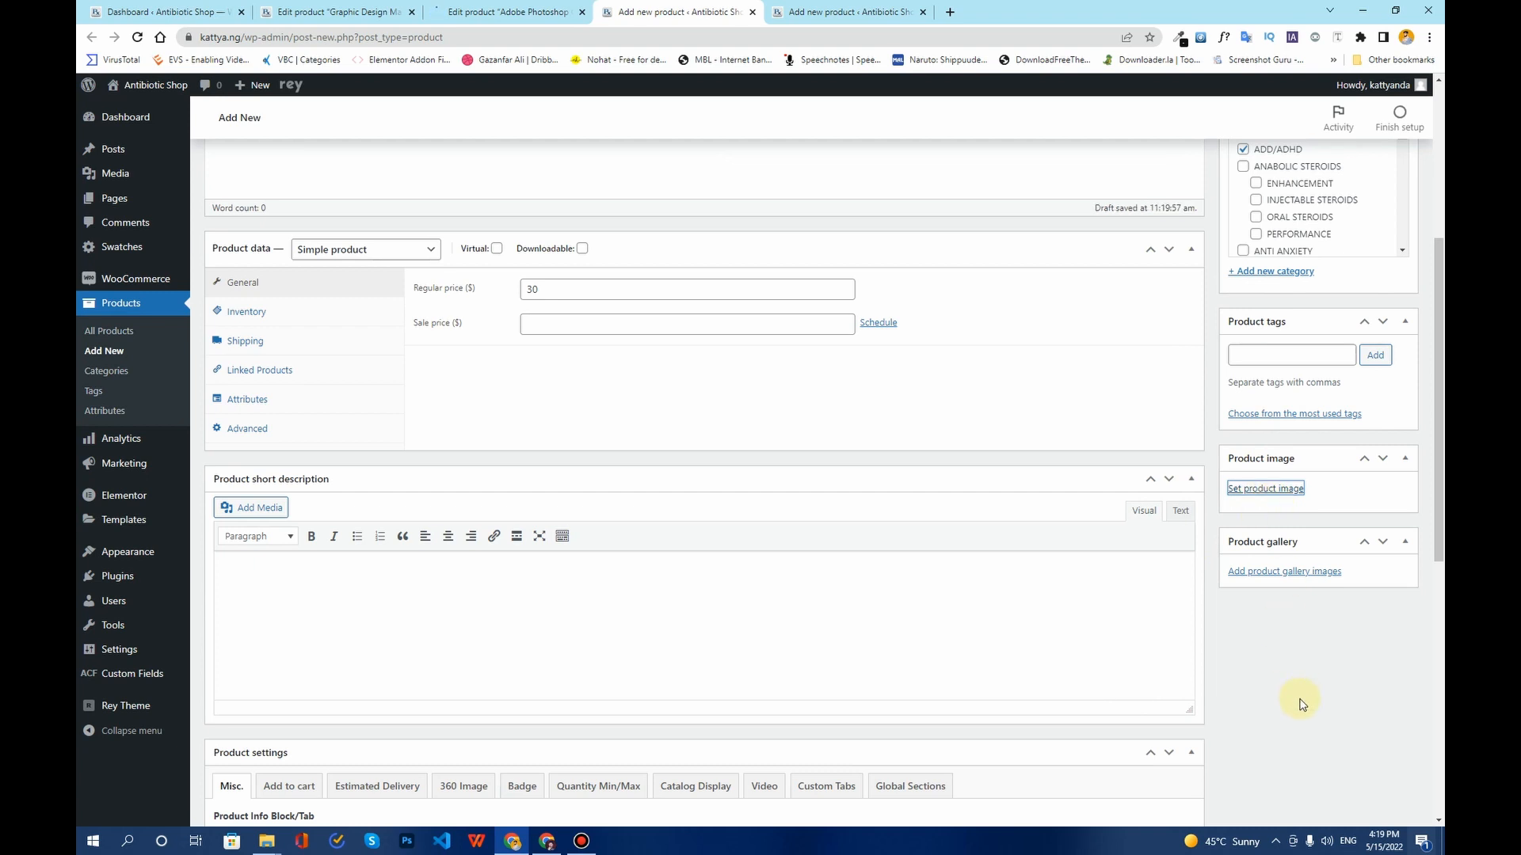
{"action": "scroll", "coordinate": [1303, 704], "scroll_direction": "up", "scroll_amount": 1}
{"action": "scroll", "coordinate": [1302, 704], "scroll_direction": "down", "scroll_amount": 2}
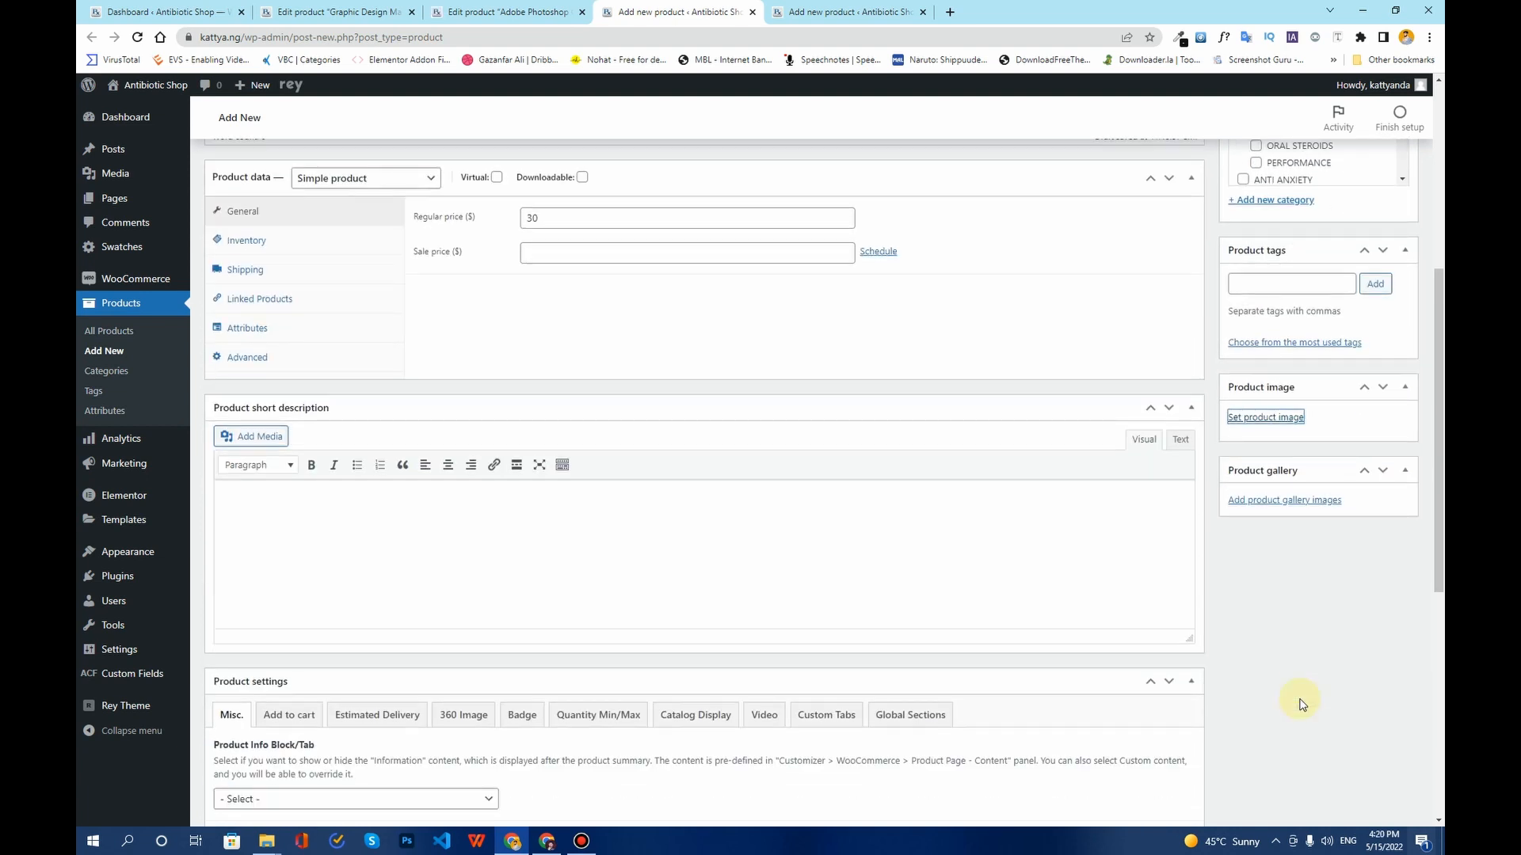
{"action": "scroll", "coordinate": [1310, 577], "scroll_direction": "up", "scroll_amount": 5}
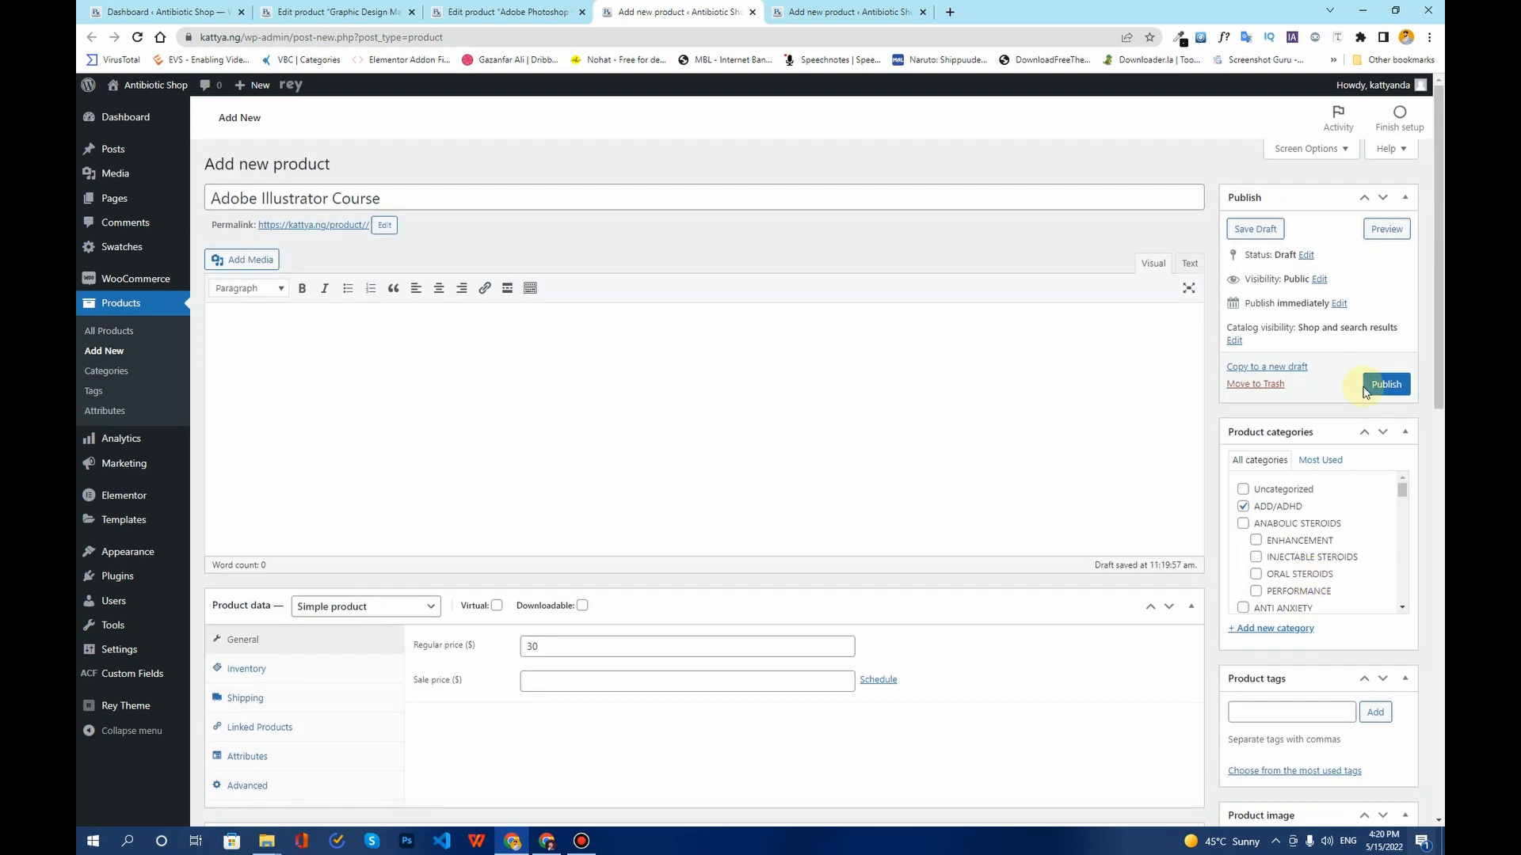
{"action": "left_click", "coordinate": [1385, 384]}
Switch to the remaining blank new product form and name the product "Adobe Premier Pro Course".
{"action": "left_click", "coordinate": [841, 15]}
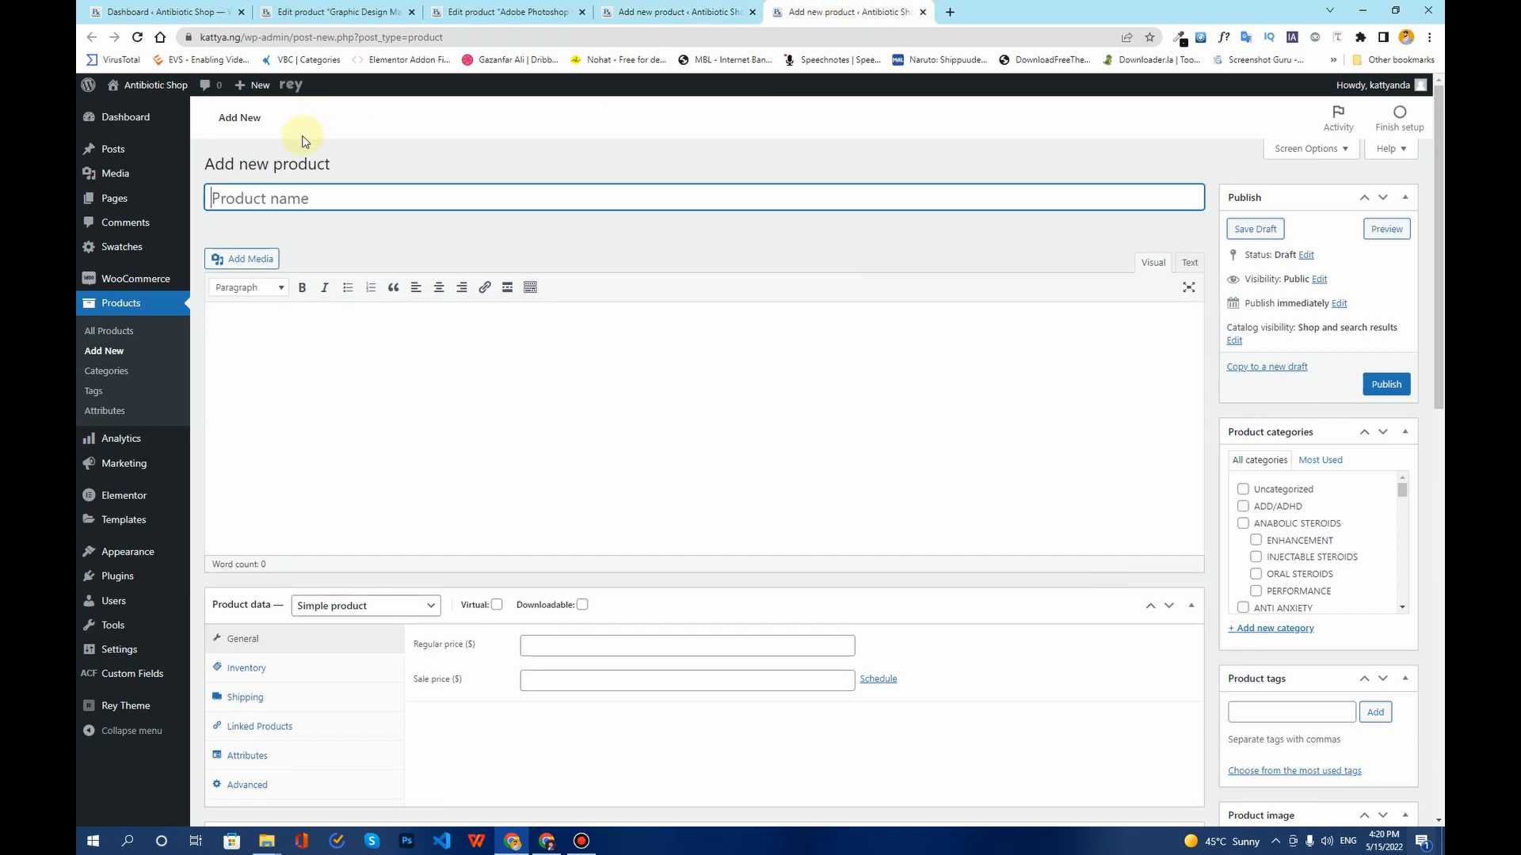
{"action": "type", "text": "Adobe Premier Pro "}
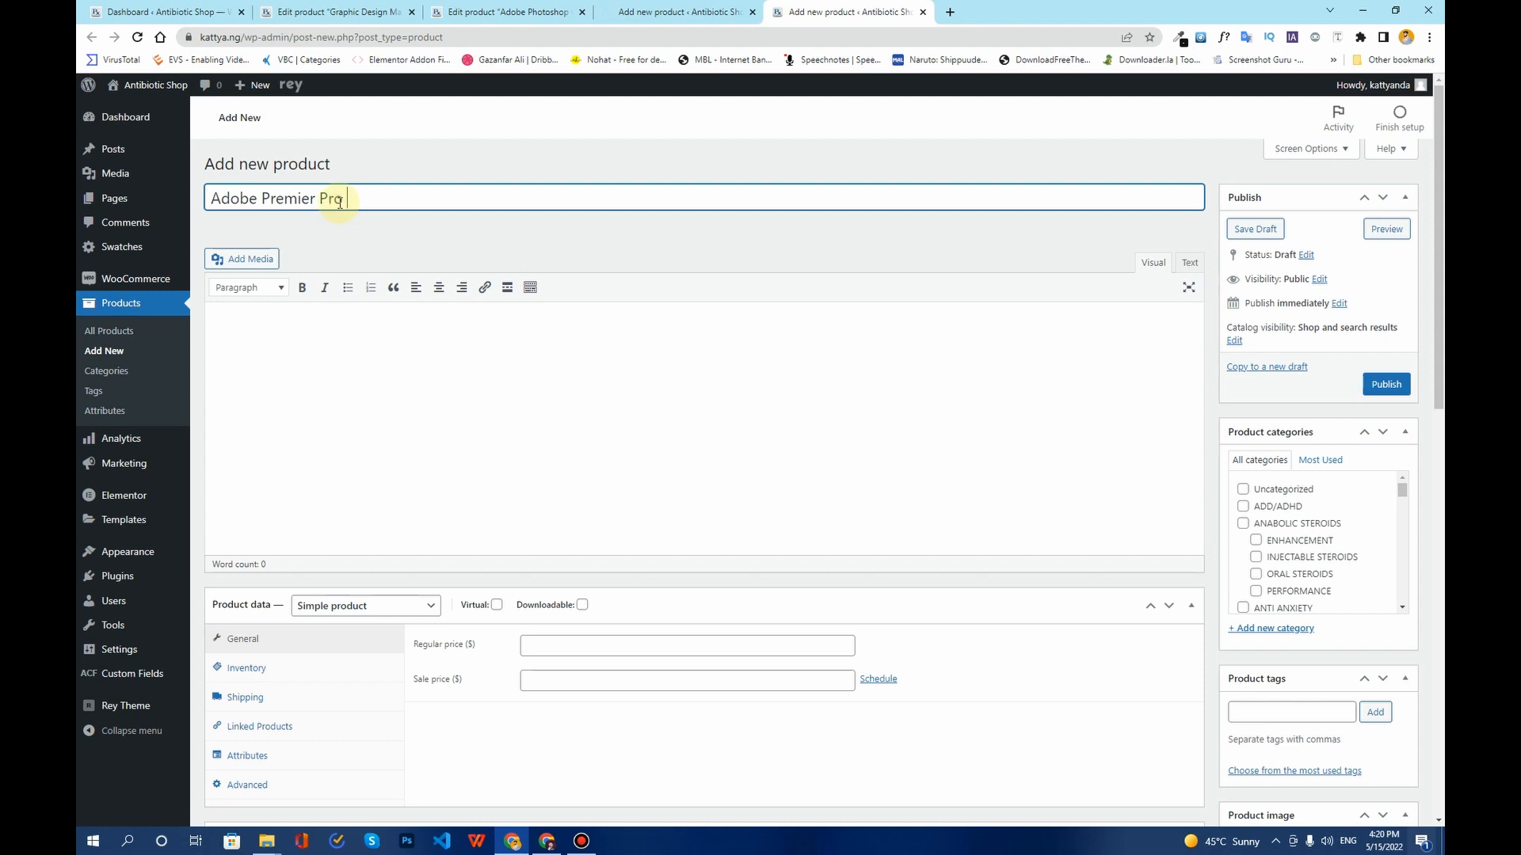
{"action": "type", "text": "Course"}
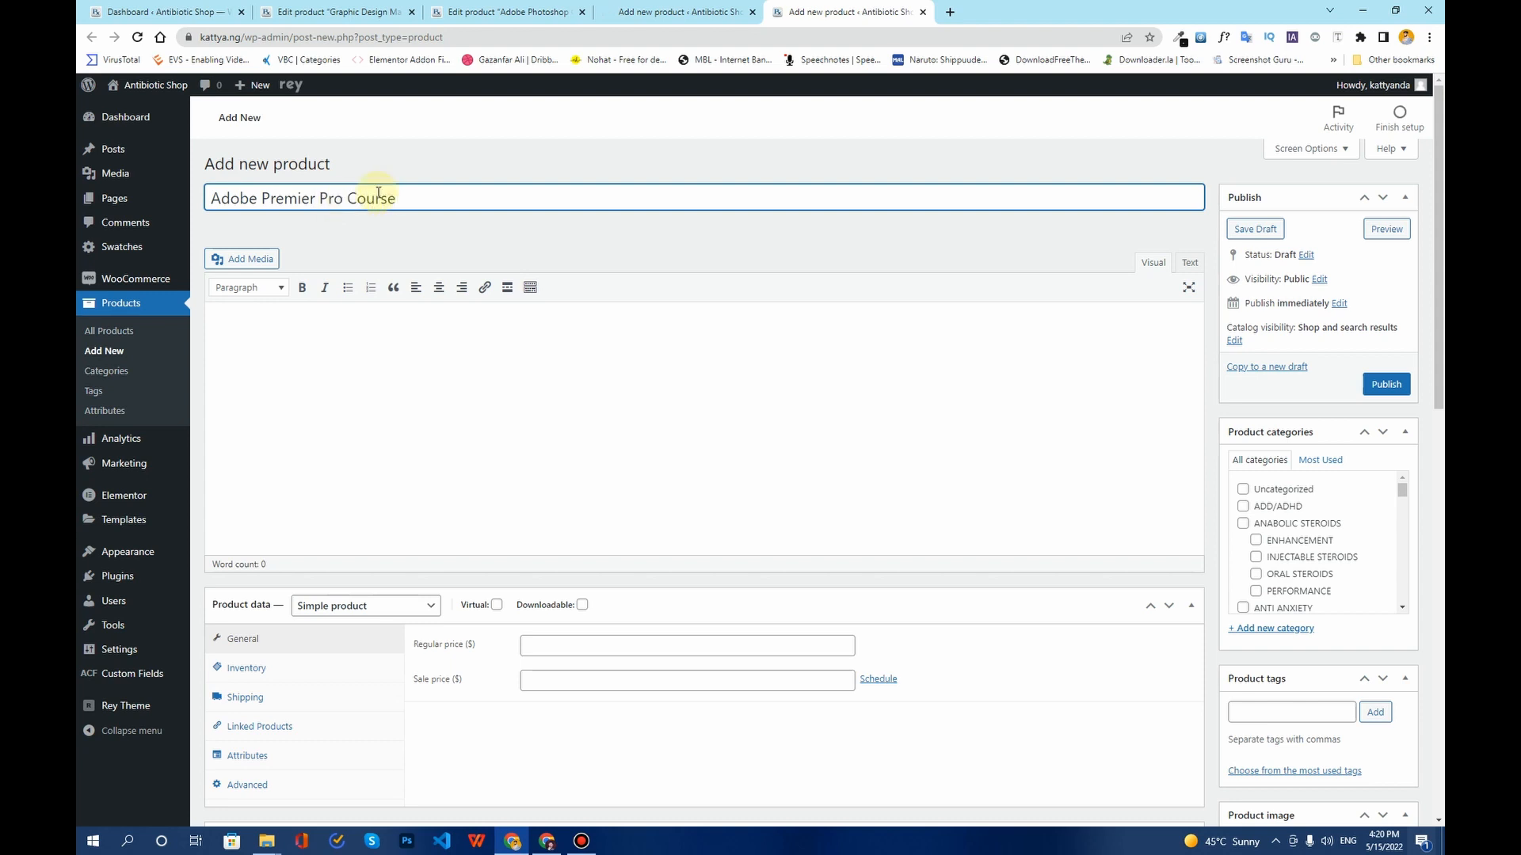
Set the Adobe Premier Pro Course's regular price to 50 and assign it to the ADD/ADHD category.
{"action": "left_click", "coordinate": [590, 649]}
{"action": "type", "text": "50"}
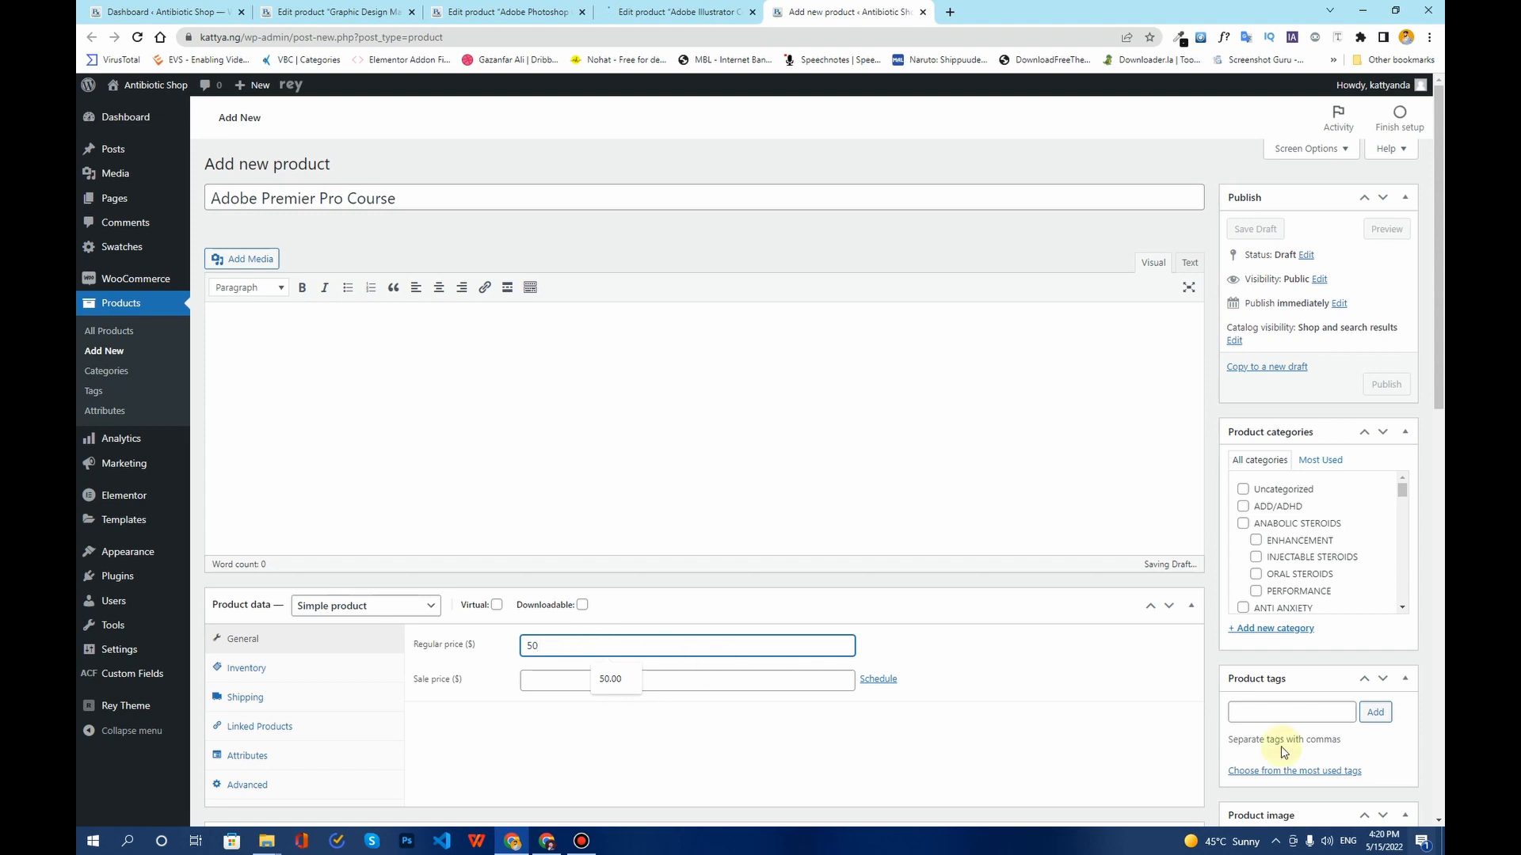
{"action": "left_click", "coordinate": [1244, 507]}
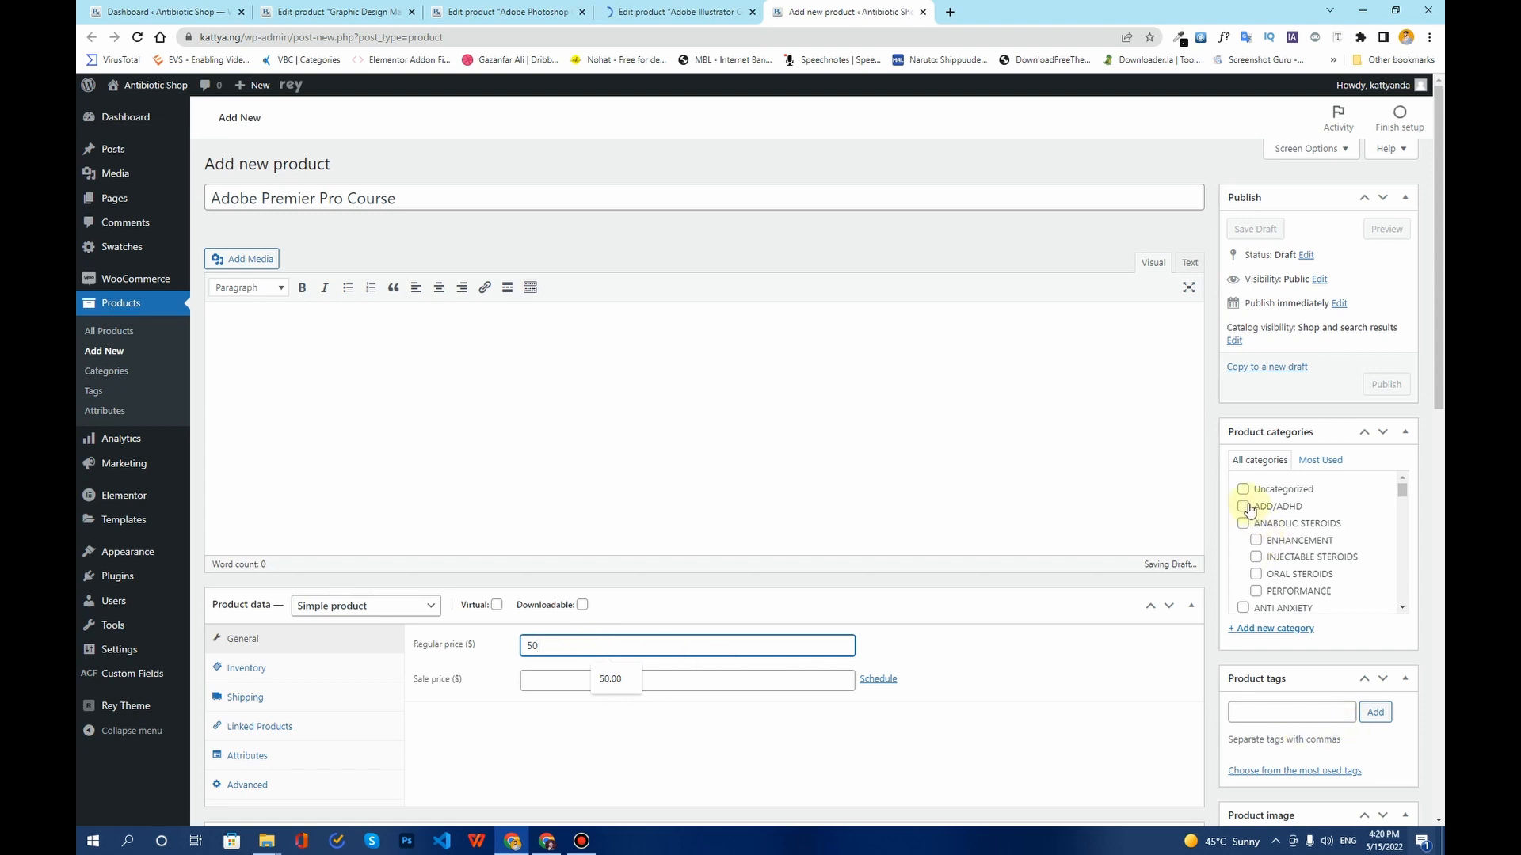
Open the product image picker for the Premier Pro Course and close the browser tabs of the published Illustrator and Photoshop courses.
{"action": "scroll", "coordinate": [1334, 431], "scroll_direction": "down", "scroll_amount": 3}
{"action": "left_click", "coordinate": [1265, 561]}
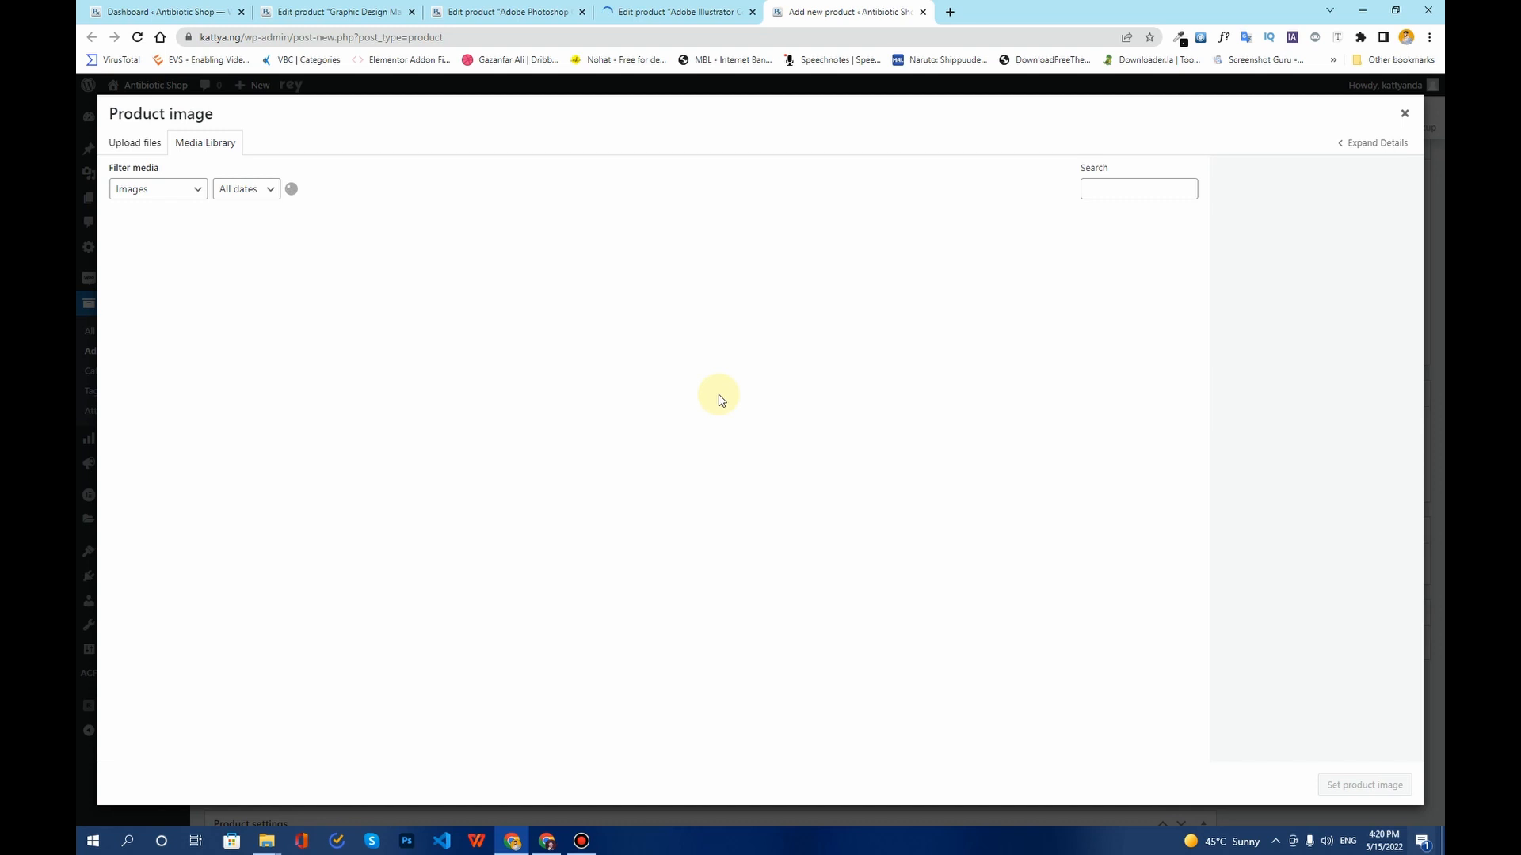
{"action": "left_click", "coordinate": [679, 12]}
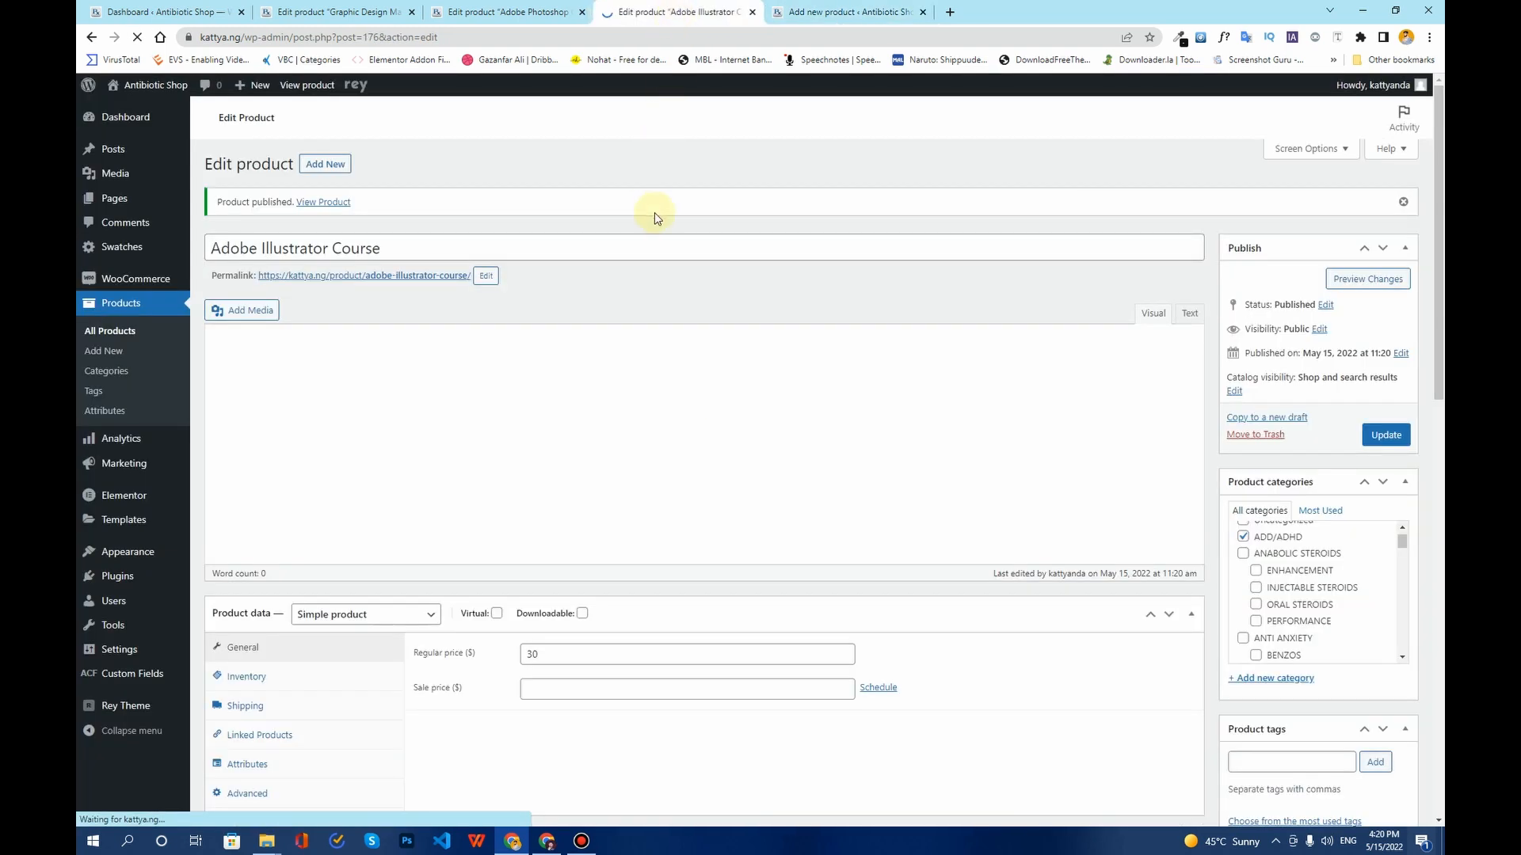
{"action": "left_click", "coordinate": [751, 12]}
{"action": "left_click", "coordinate": [539, 12]}
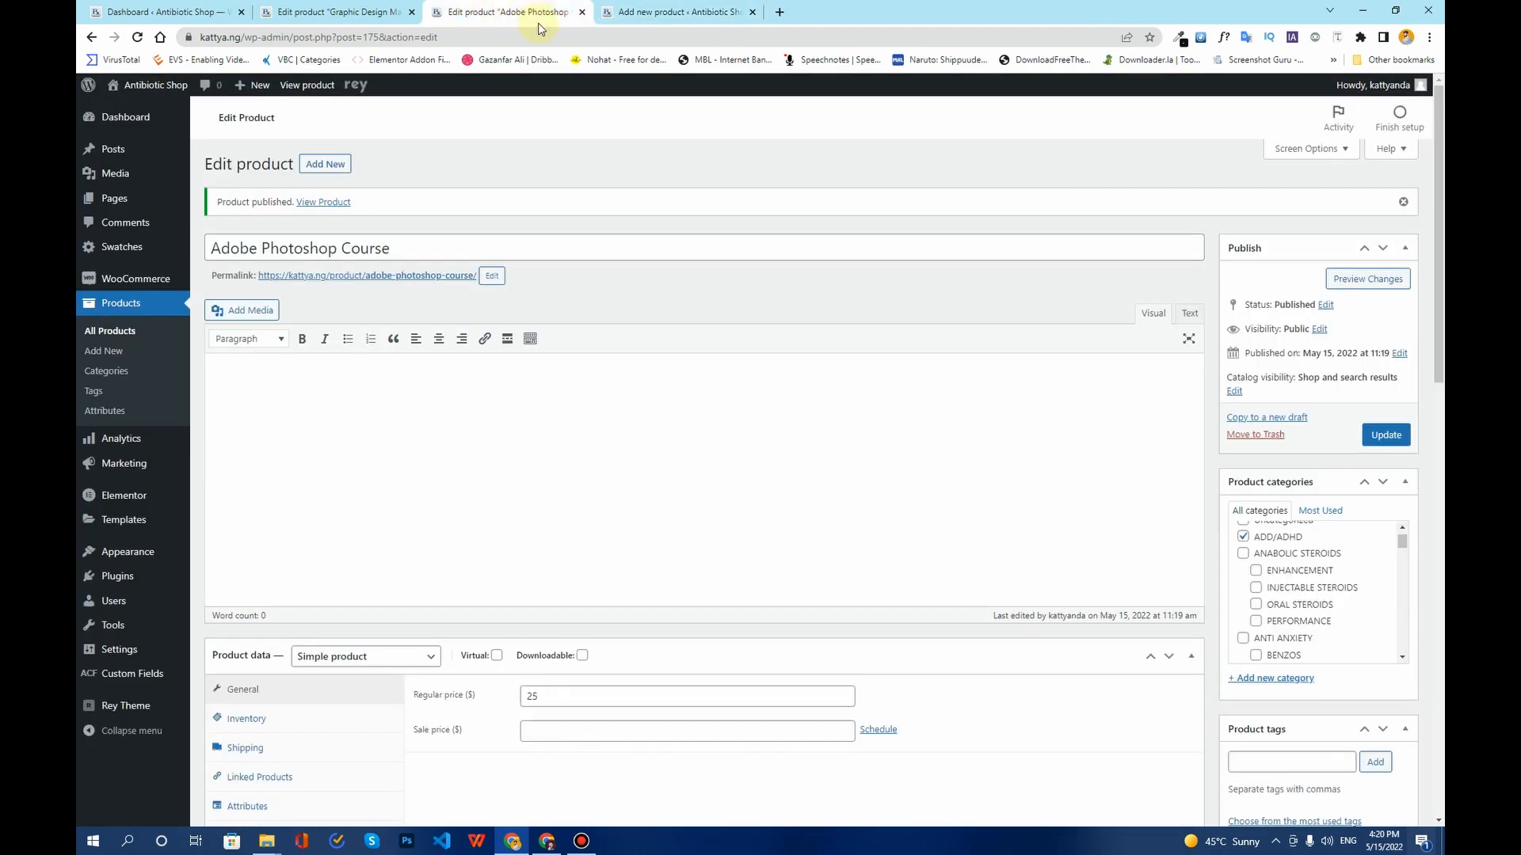
{"action": "left_click", "coordinate": [580, 11]}
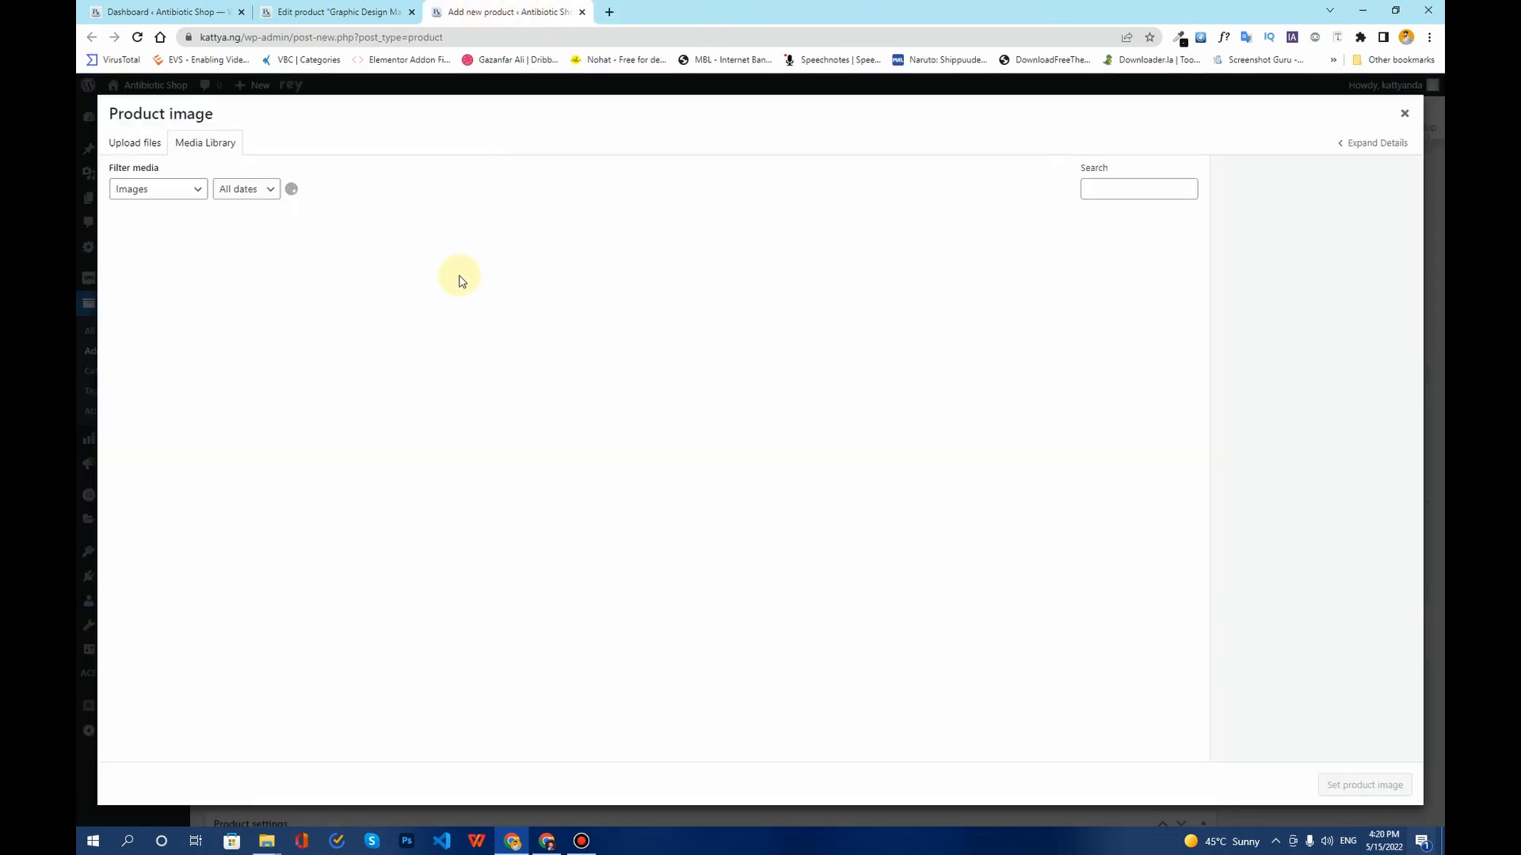
Set the purple Pr logo image 0_hzkhj0DgfV79Vouw.jpg as the product image and publish the Adobe Premier Pro Course.
{"action": "left_click", "coordinate": [408, 285]}
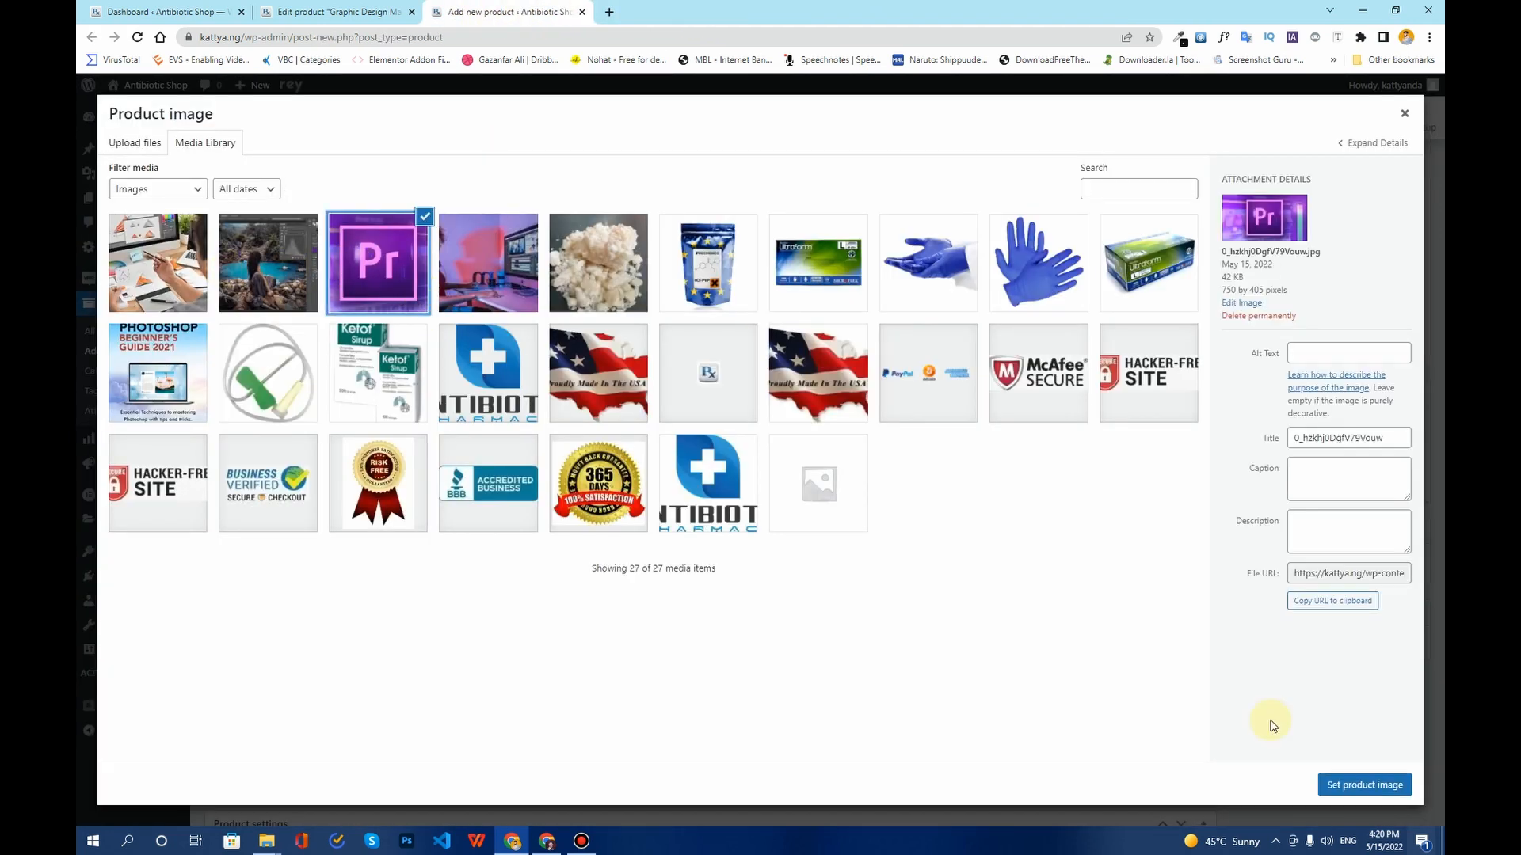
{"action": "left_click", "coordinate": [1365, 786]}
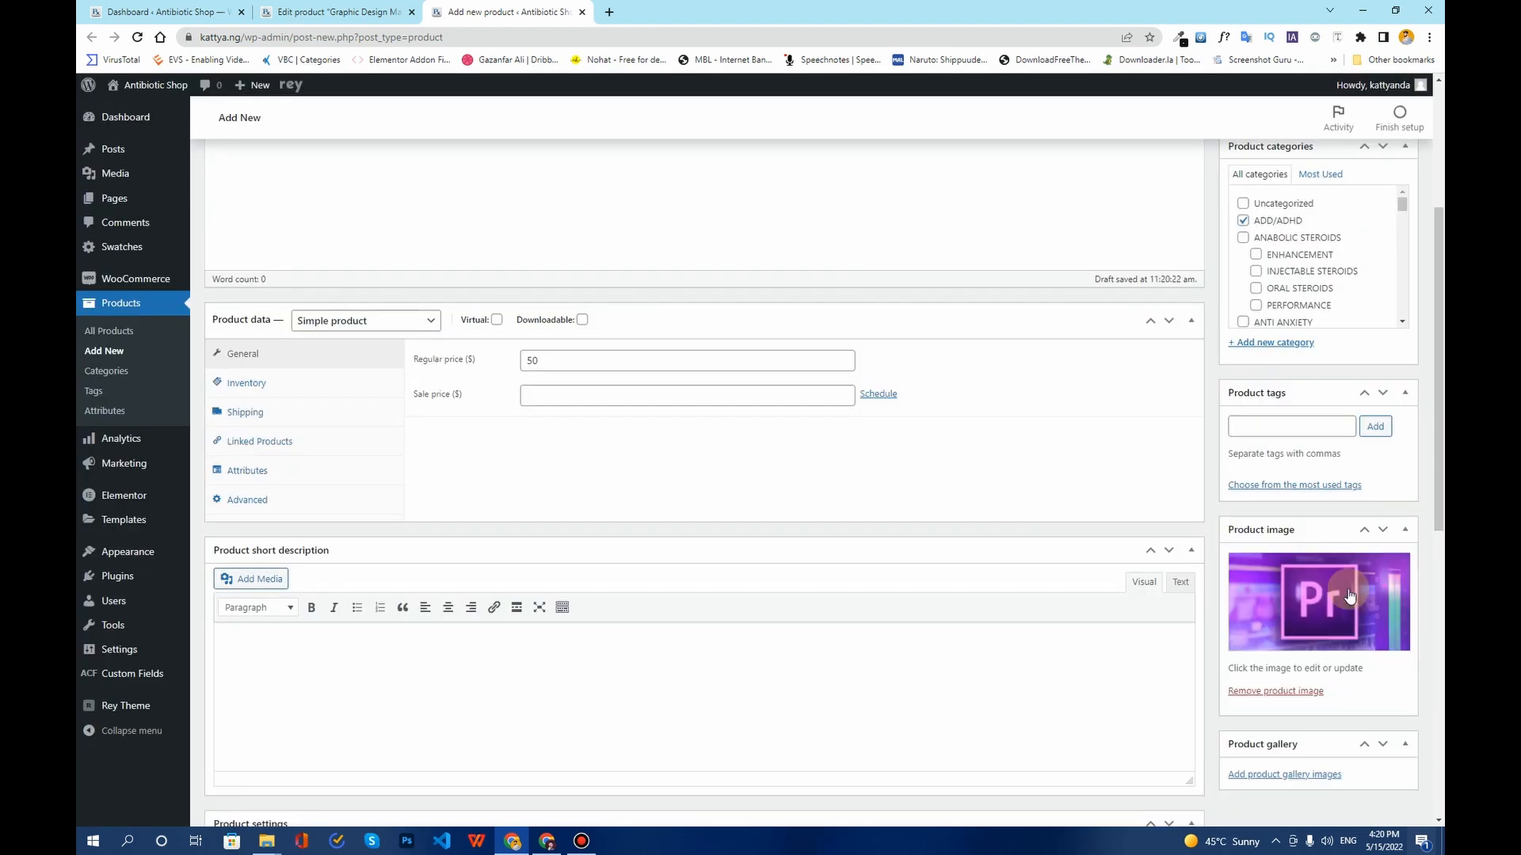
{"action": "scroll", "coordinate": [1350, 586], "scroll_direction": "up", "scroll_amount": 4}
{"action": "left_click", "coordinate": [1398, 384]}
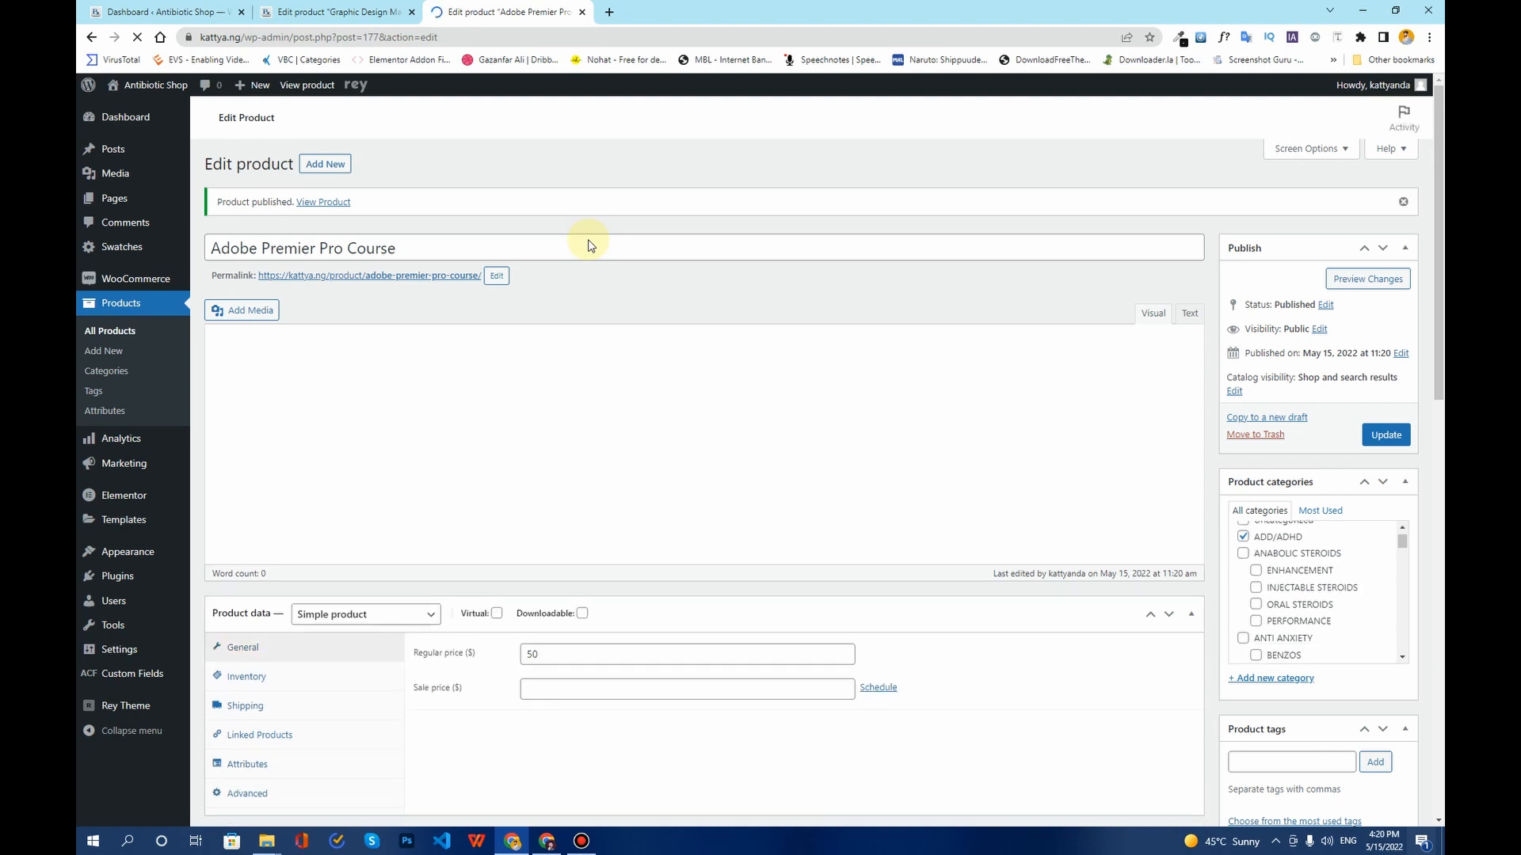
Open the list of all products in a new browser tab and place it before the Adobe Premier Pro Course tab.
{"action": "right_click", "coordinate": [125, 332]}
{"action": "left_click", "coordinate": [155, 338]}
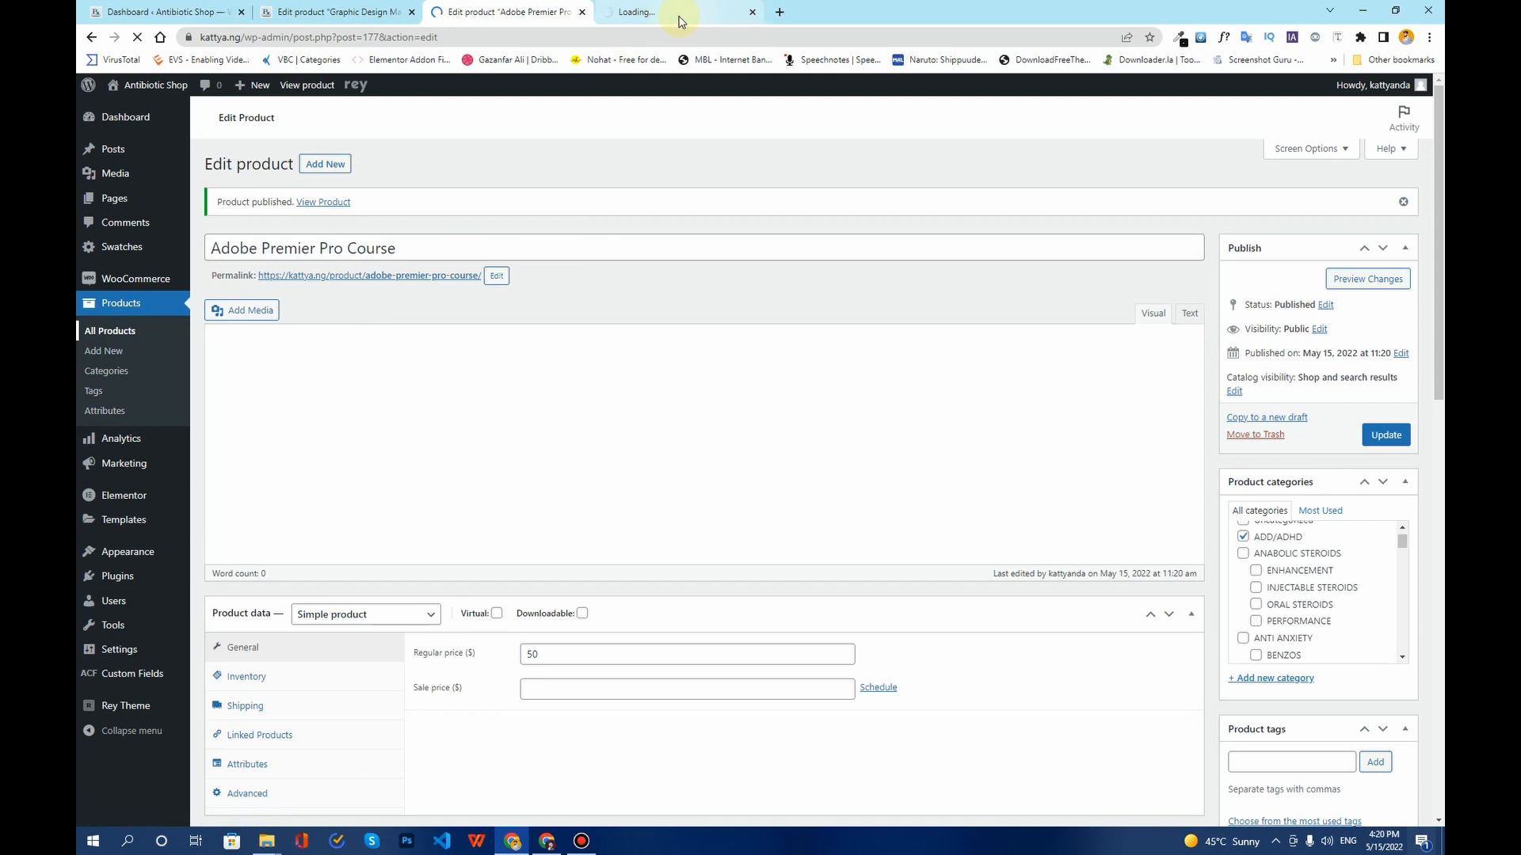
{"action": "left_click_drag", "start_coordinate": [679, 21], "coordinate": [564, 14]}
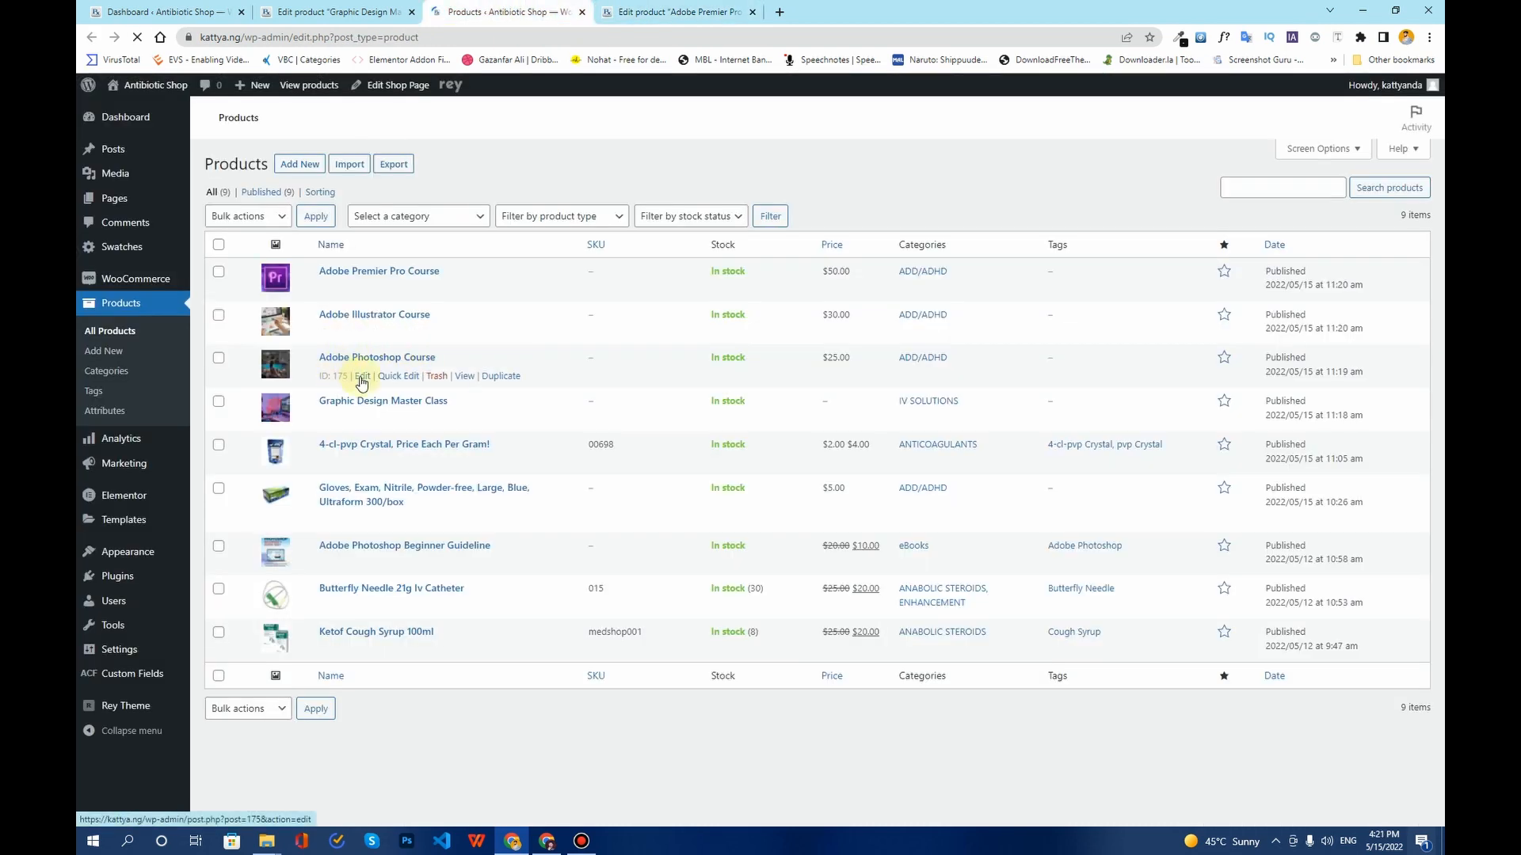
Open the Adobe Photoshop Course and the Adobe Illustrator Course for editing, each in its own browser tab.
{"action": "middle_click", "coordinate": [362, 383]}
{"action": "middle_click", "coordinate": [362, 332]}
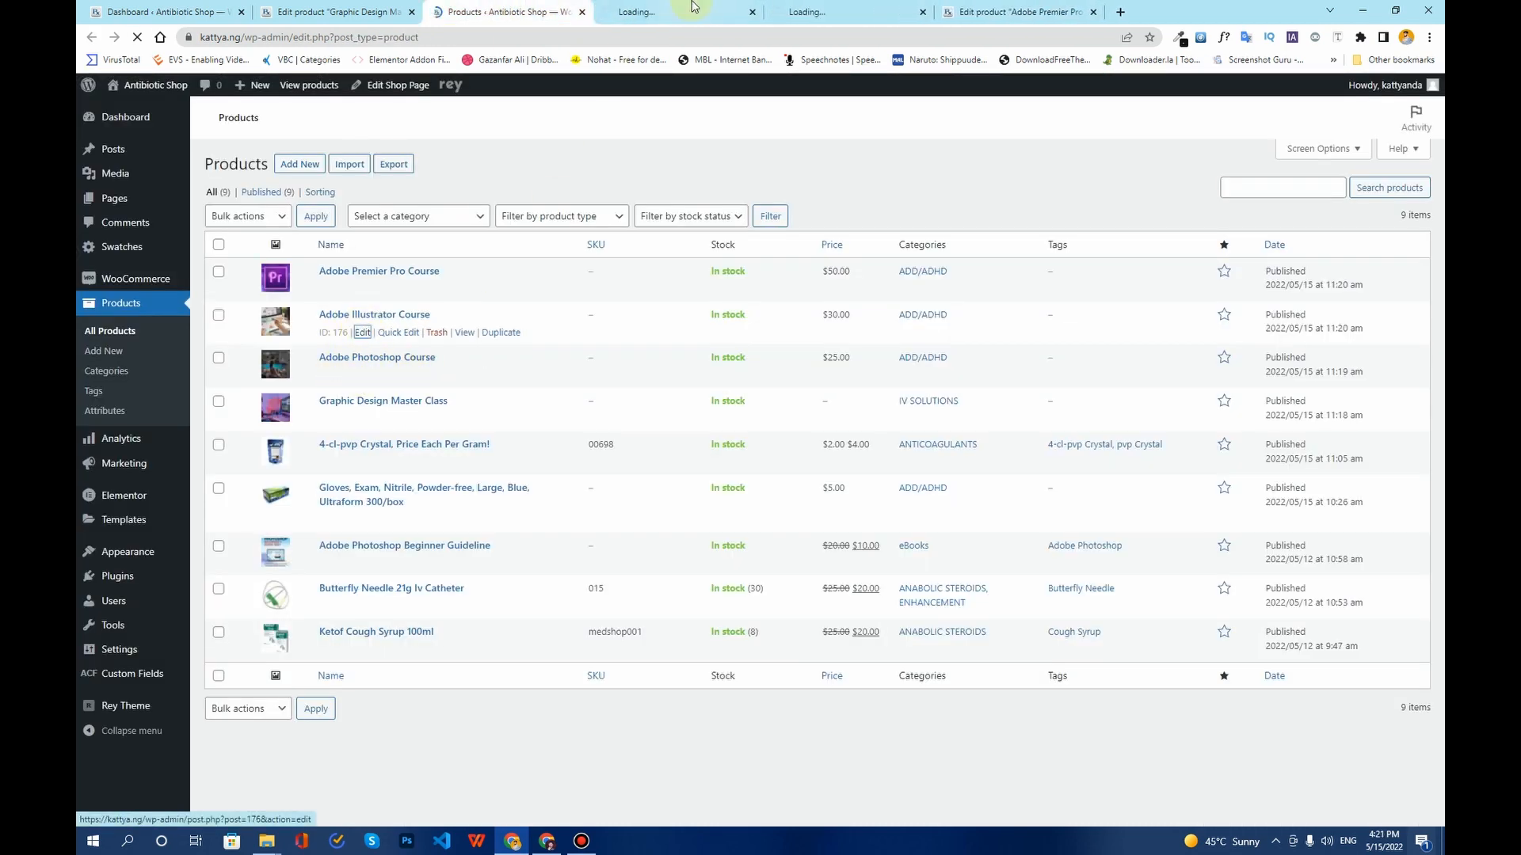
{"action": "left_click", "coordinate": [691, 6]}
{"action": "left_click", "coordinate": [832, 12]}
Set the Adobe Premier Pro Course's catalog visibility to Hidden and update the product.
{"action": "left_click", "coordinate": [990, 11]}
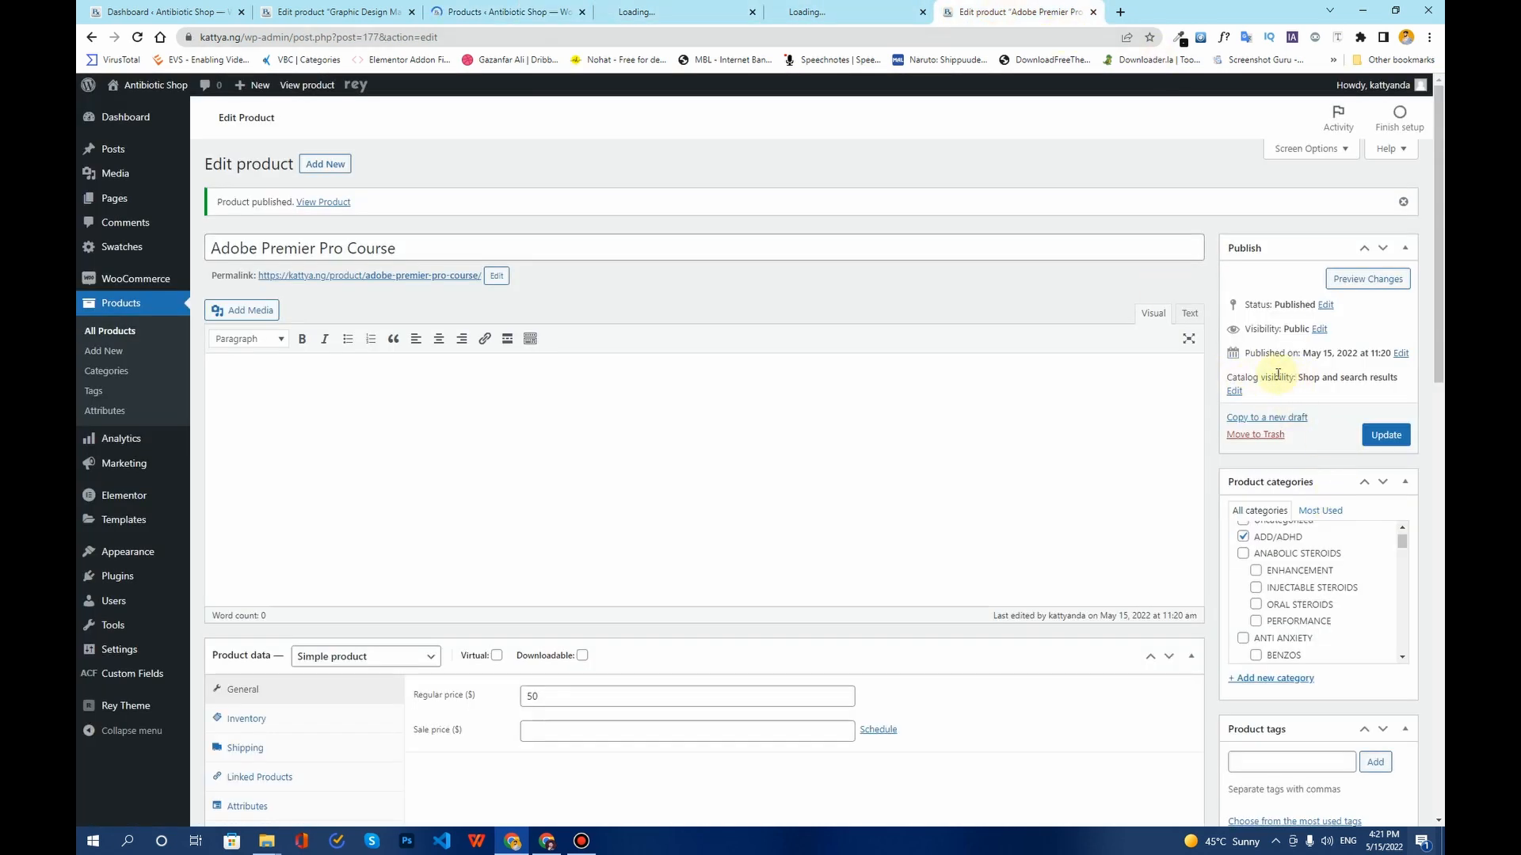
{"action": "left_click_drag", "start_coordinate": [1294, 377], "coordinate": [1229, 374]}
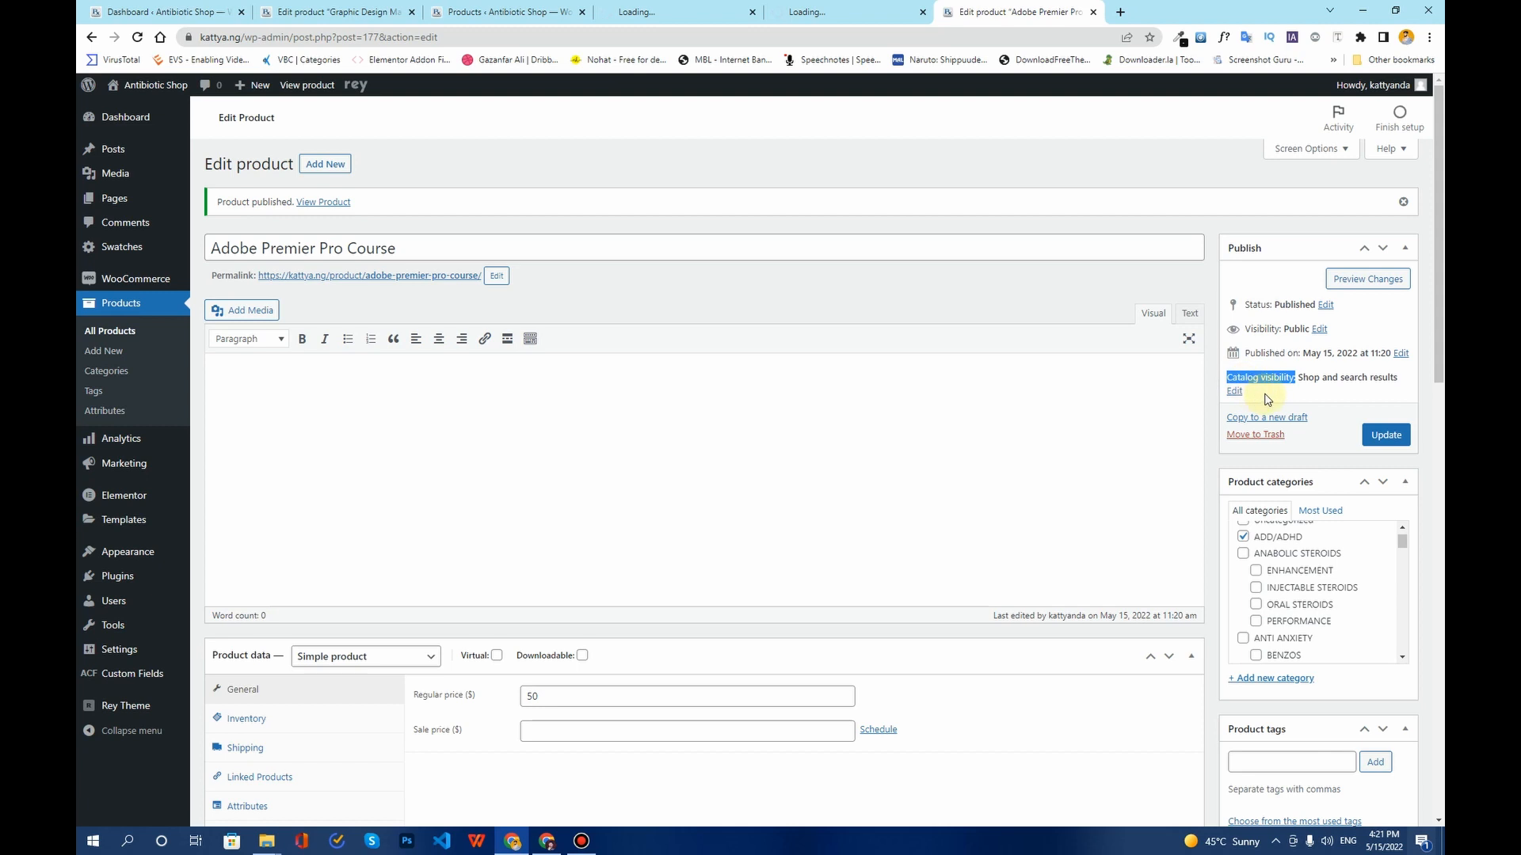
{"action": "left_click", "coordinate": [1234, 390]}
{"action": "left_click", "coordinate": [1234, 392]}
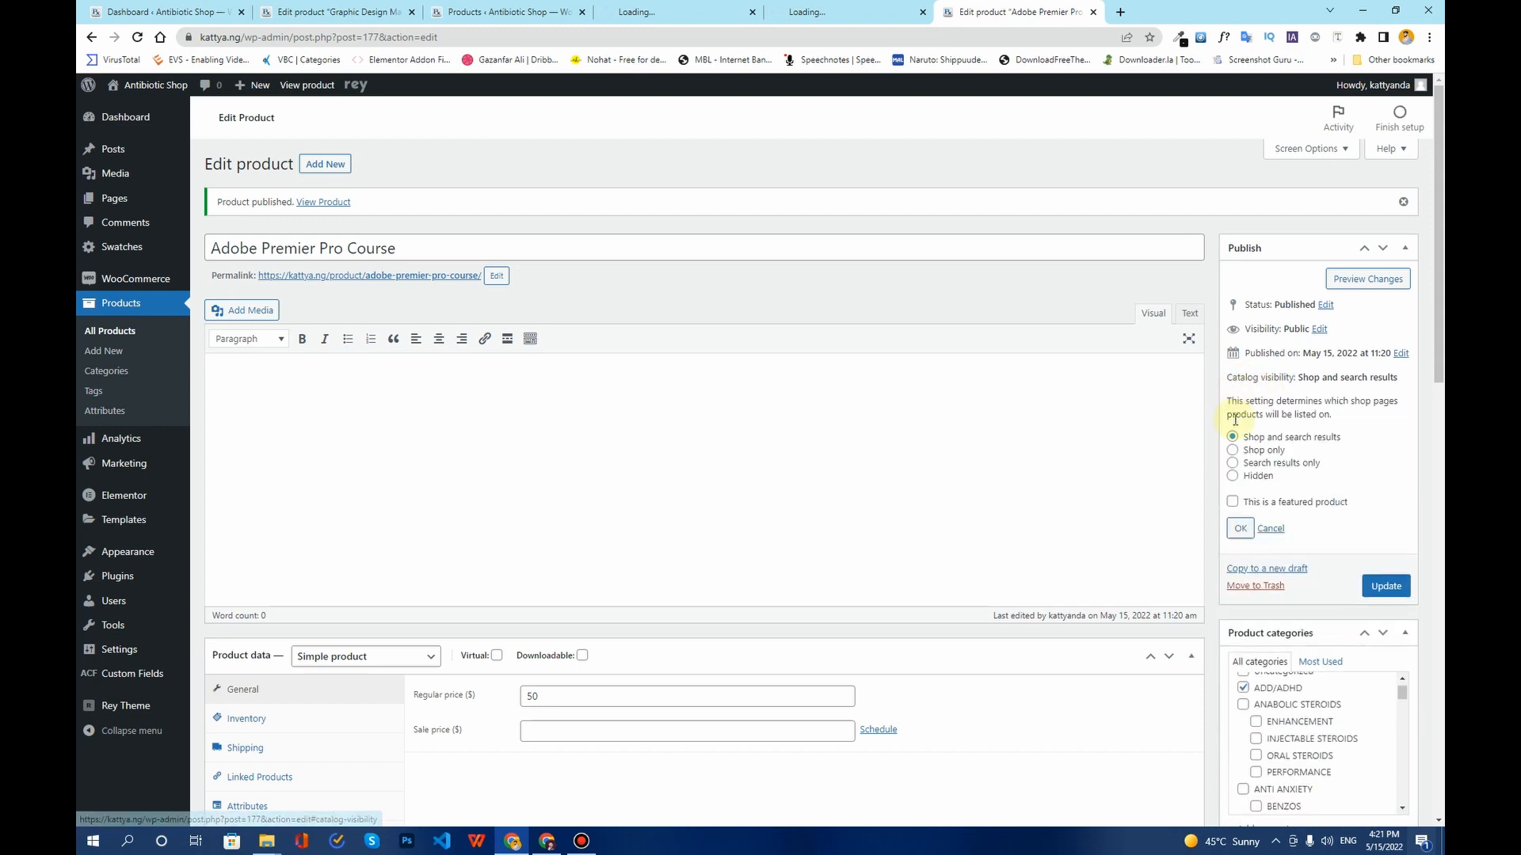
{"action": "left_click", "coordinate": [1233, 476]}
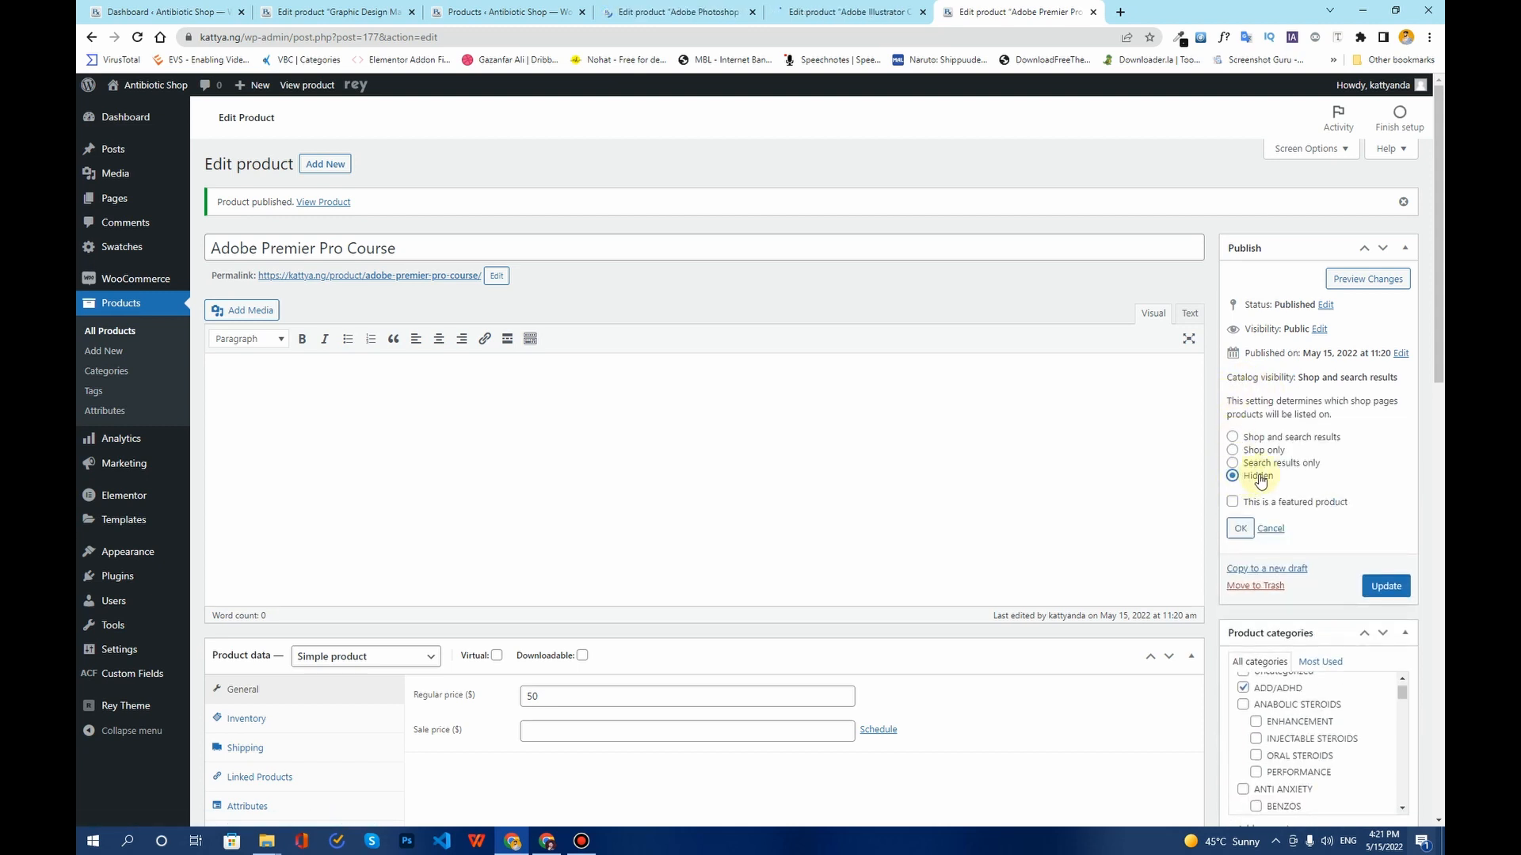
{"action": "left_click", "coordinate": [1239, 529]}
{"action": "left_click", "coordinate": [1385, 422]}
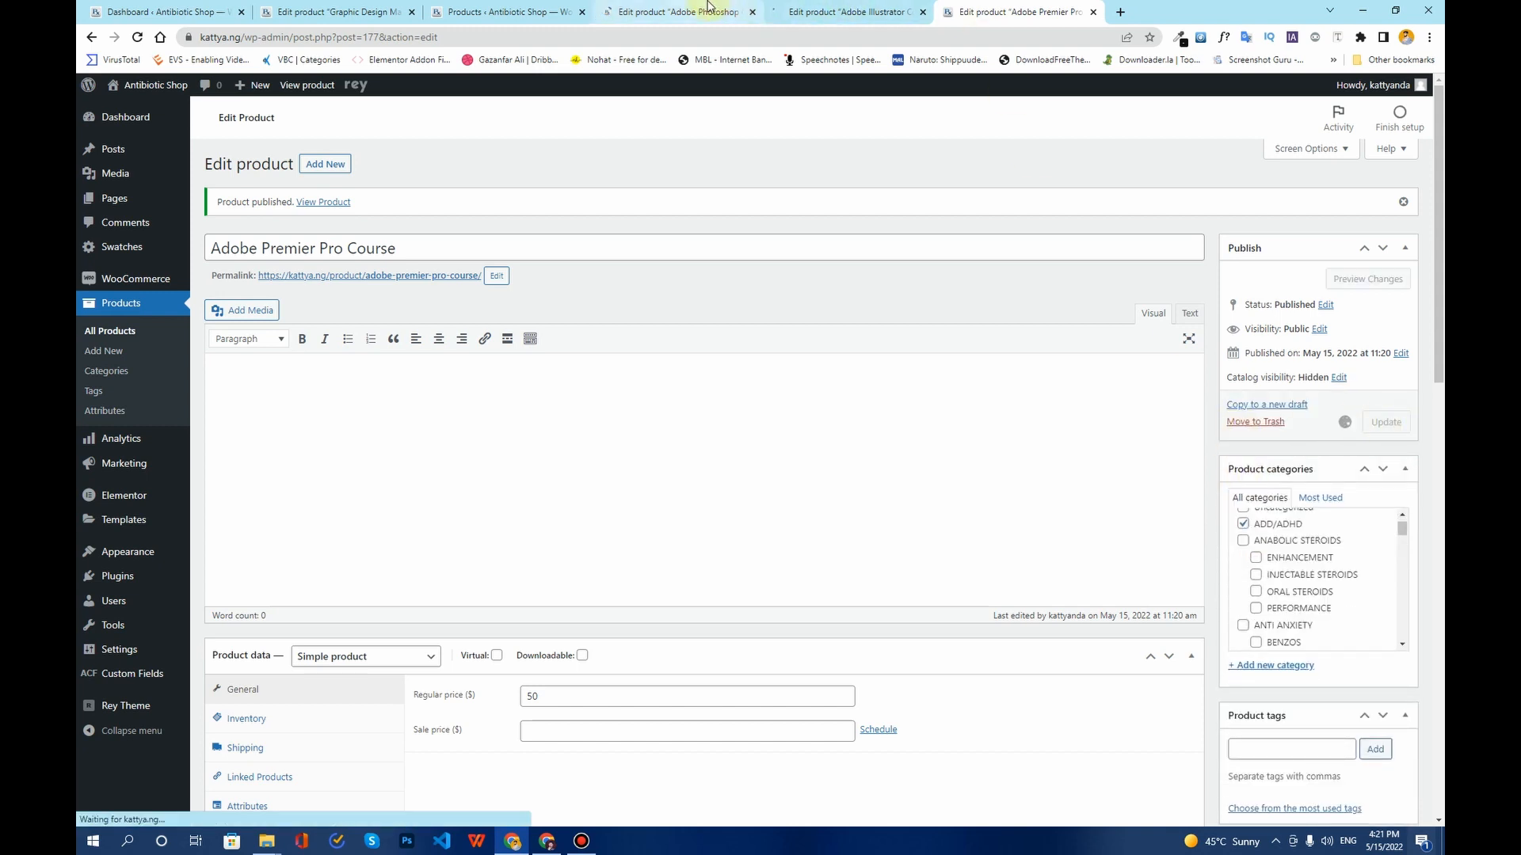
Set the Adobe Photoshop Course's catalog visibility to Hidden and update the product.
{"action": "left_click", "coordinate": [677, 12]}
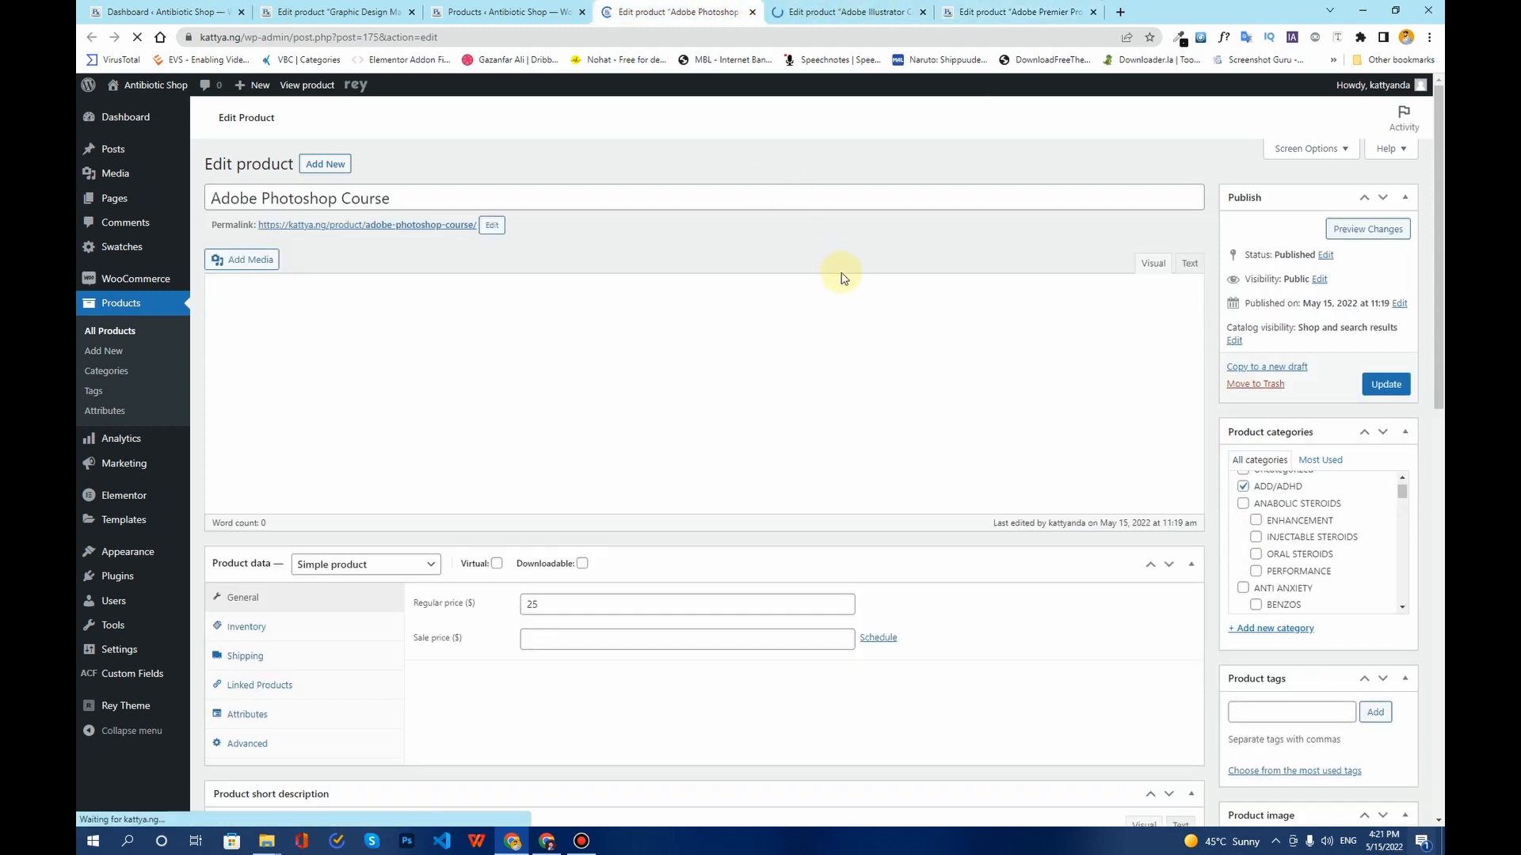
{"action": "left_click", "coordinate": [1234, 340]}
{"action": "left_click", "coordinate": [1233, 425]}
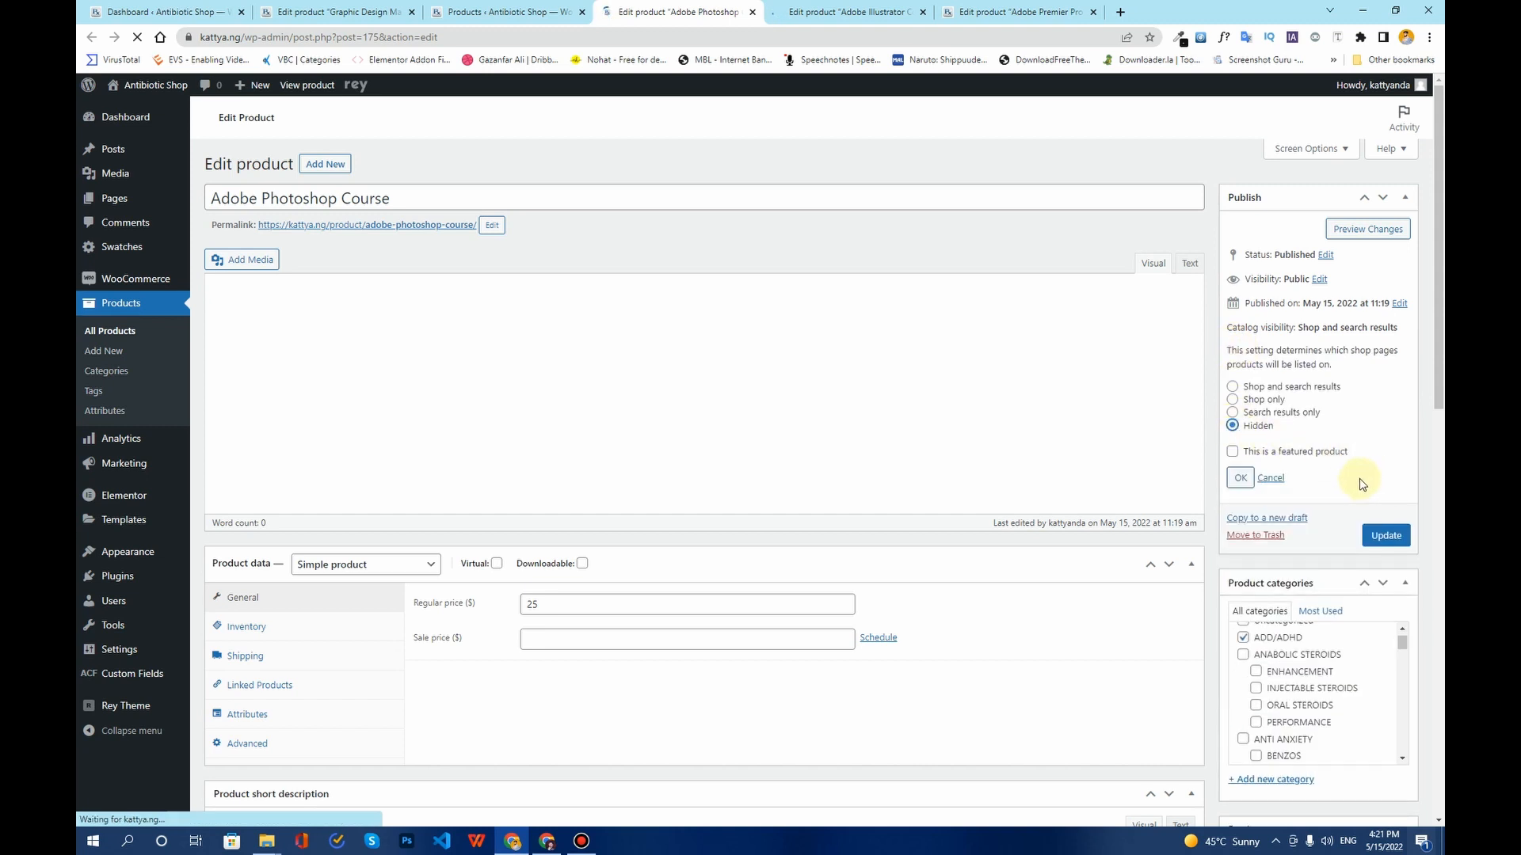
{"action": "left_click", "coordinate": [1240, 478]}
{"action": "left_click", "coordinate": [1385, 373]}
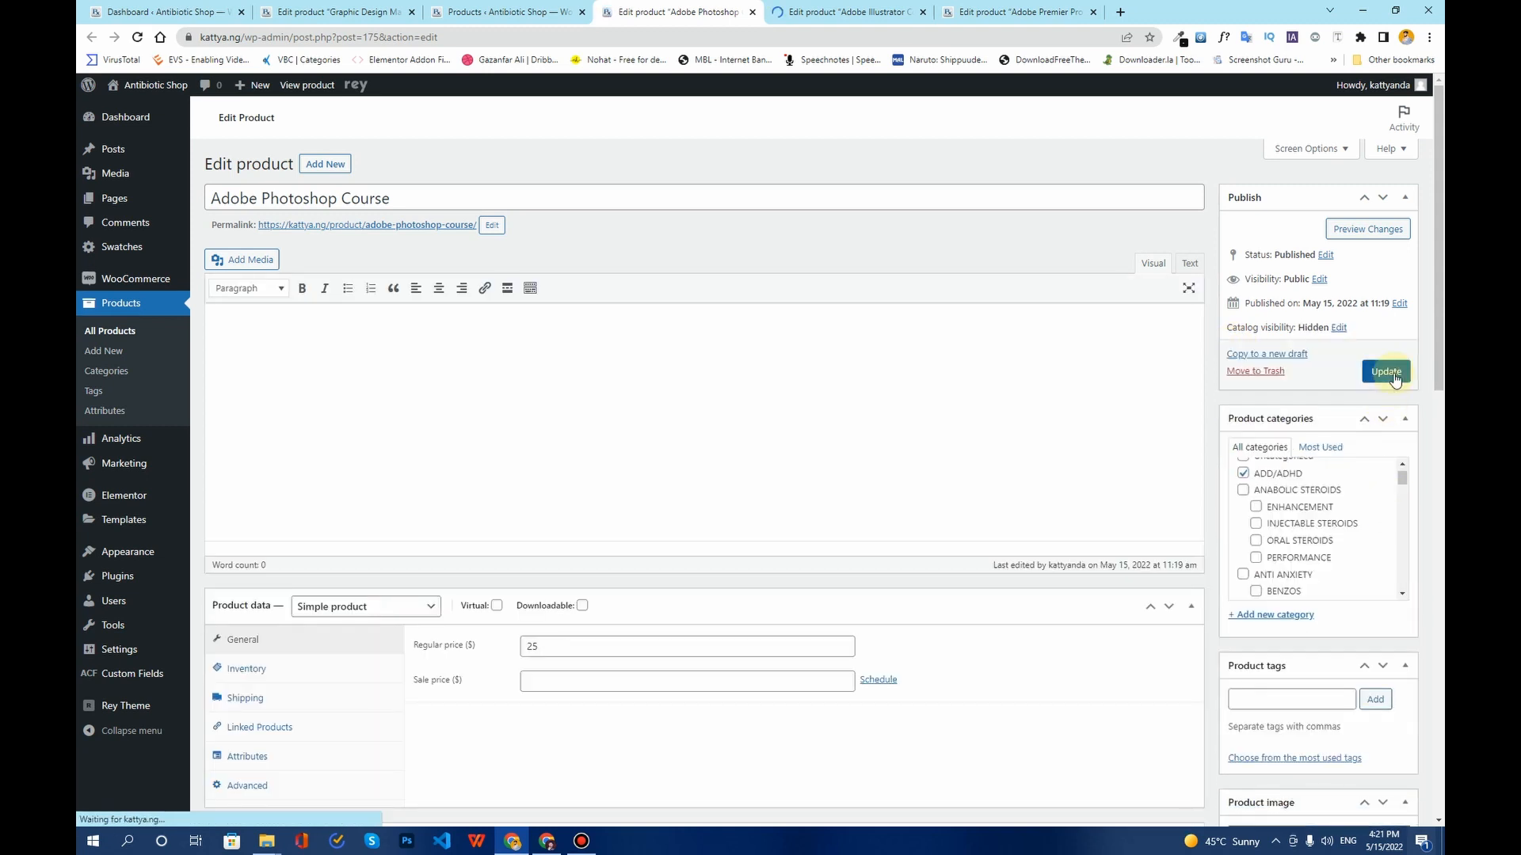
Set the Adobe Illustrator Course's catalog visibility to Hidden and update the product.
{"action": "left_click", "coordinate": [831, 12]}
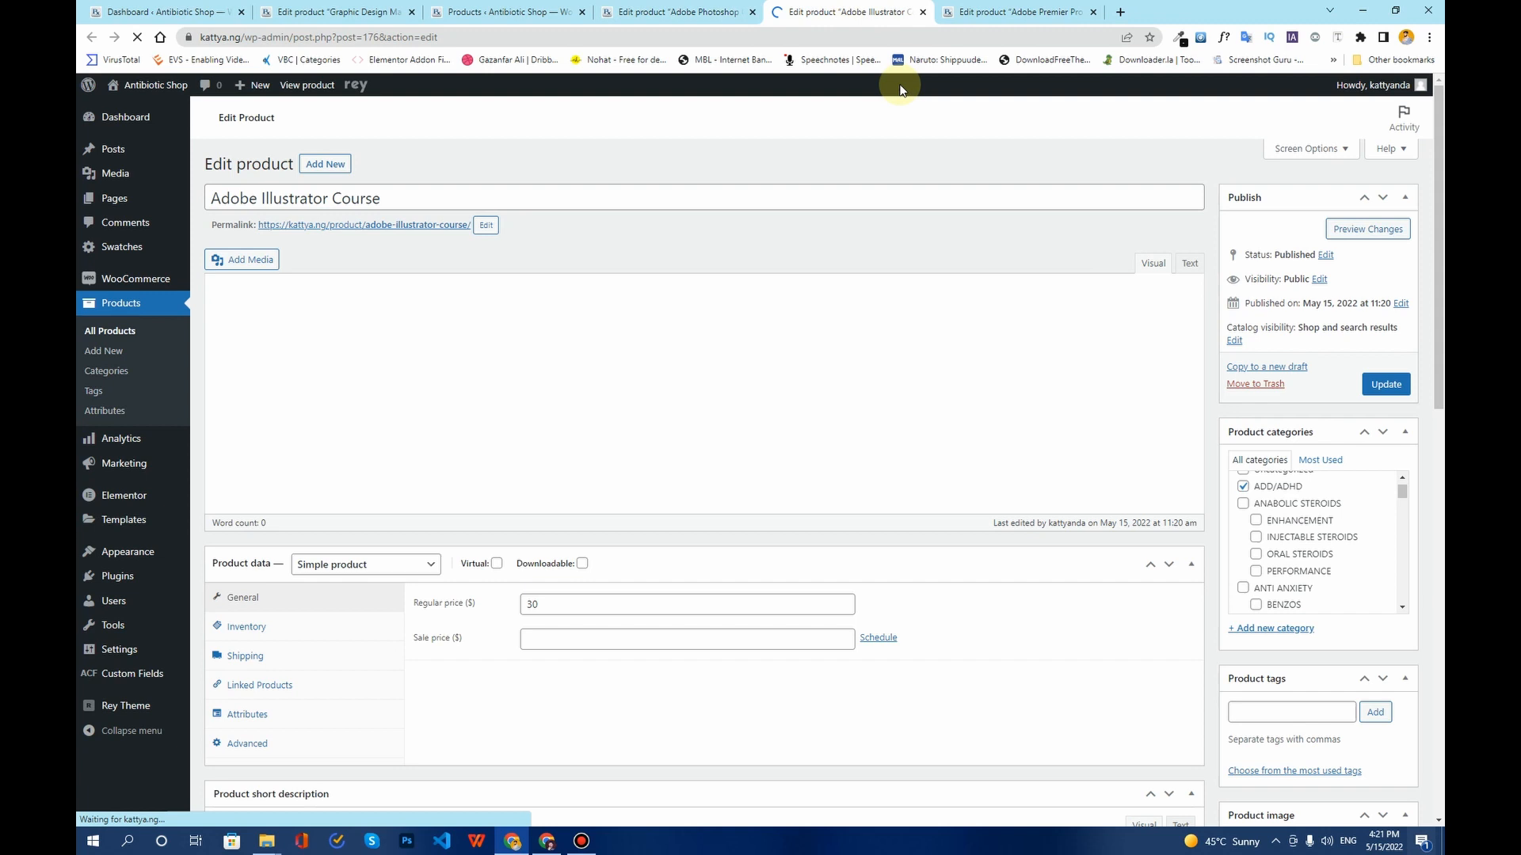
{"action": "left_click", "coordinate": [1235, 340]}
{"action": "left_click", "coordinate": [1232, 427]}
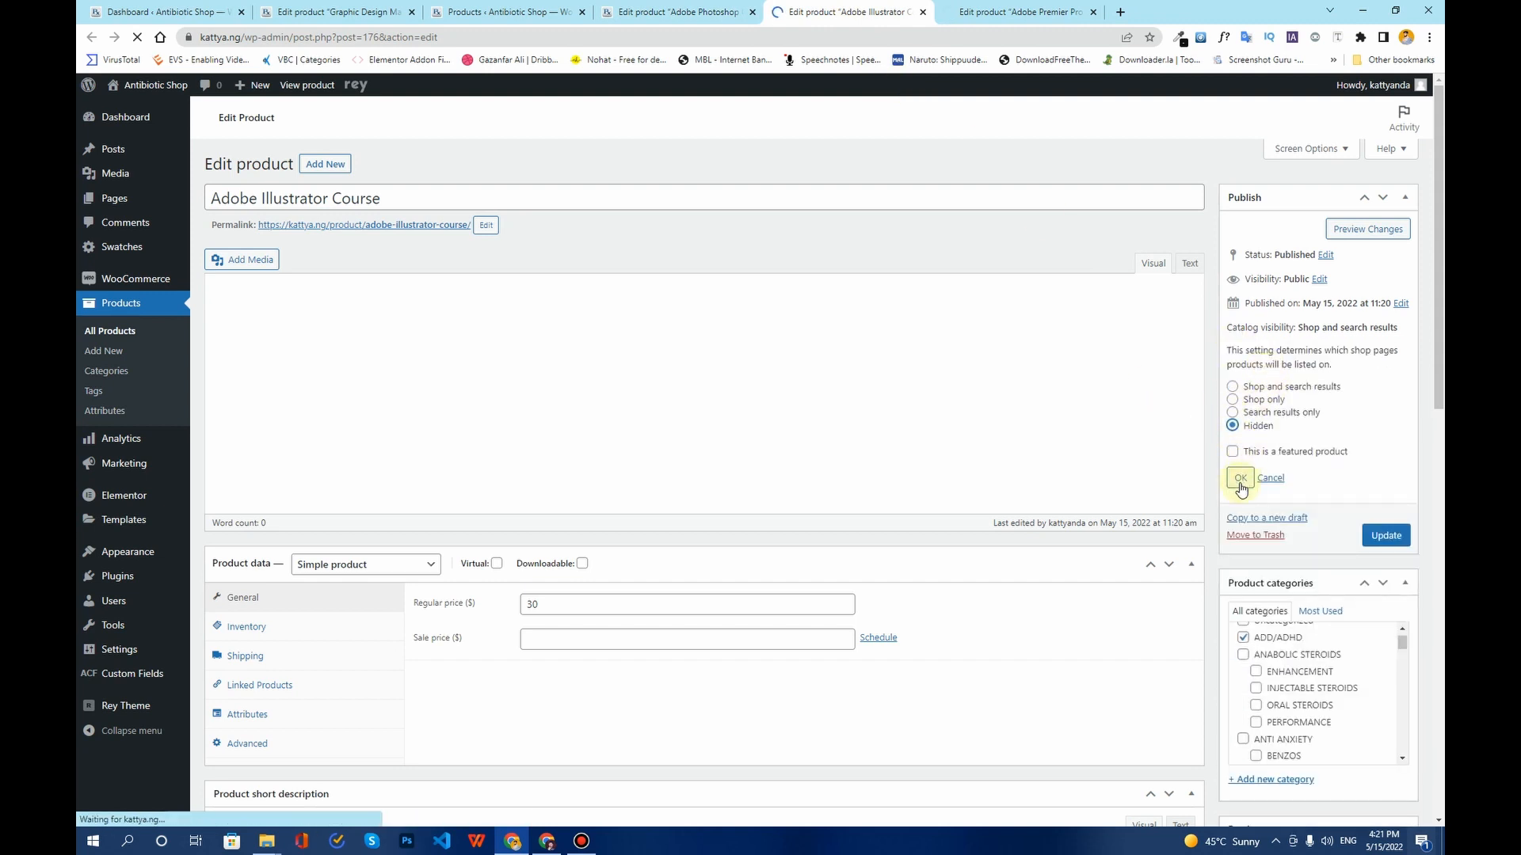
{"action": "left_click", "coordinate": [1241, 478]}
{"action": "left_click", "coordinate": [1386, 372]}
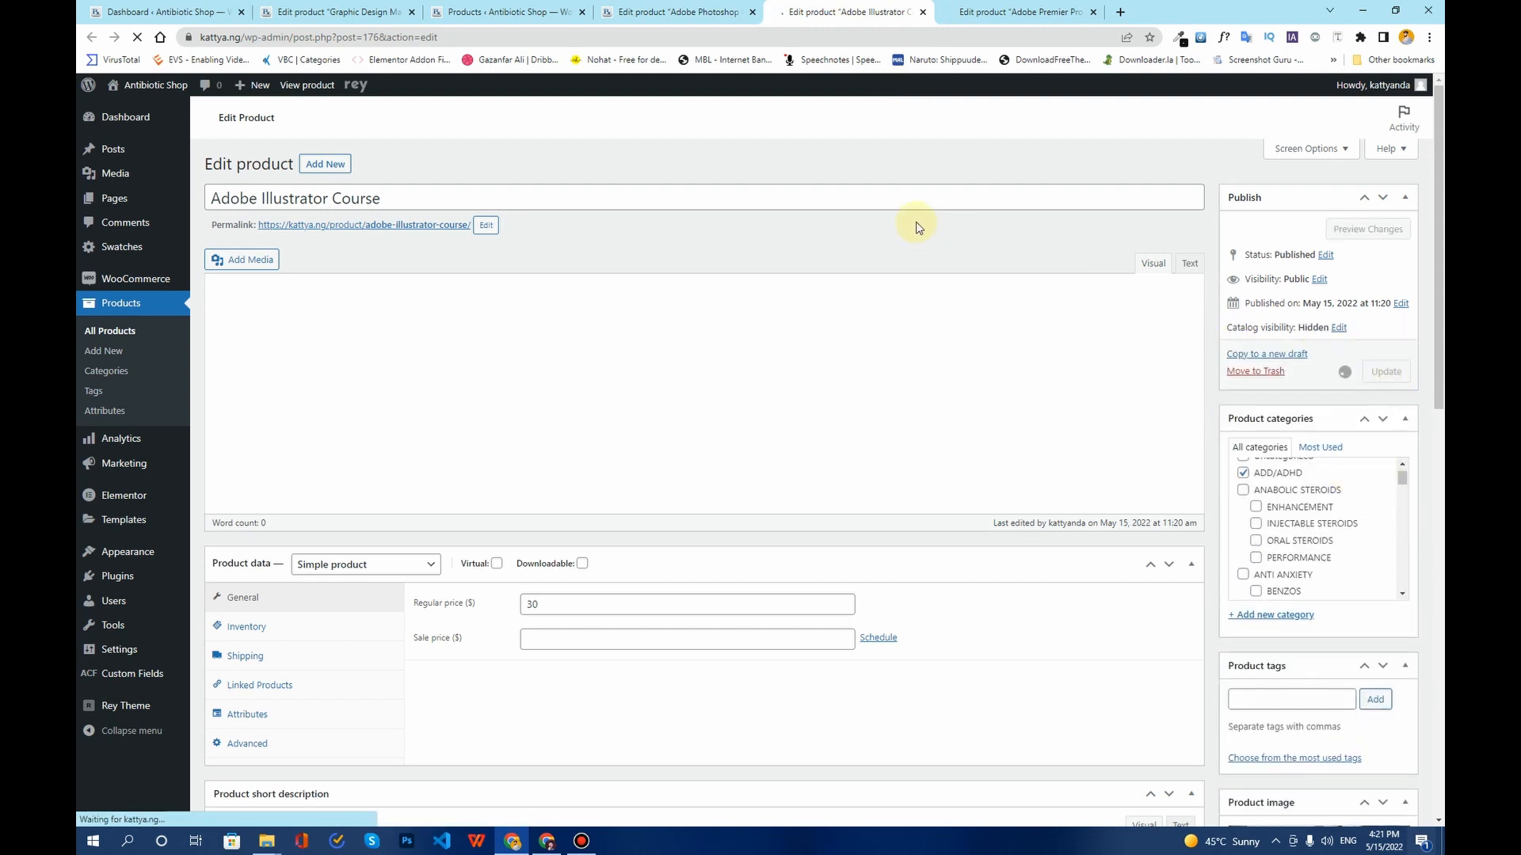
{"action": "left_click", "coordinate": [1020, 9]}
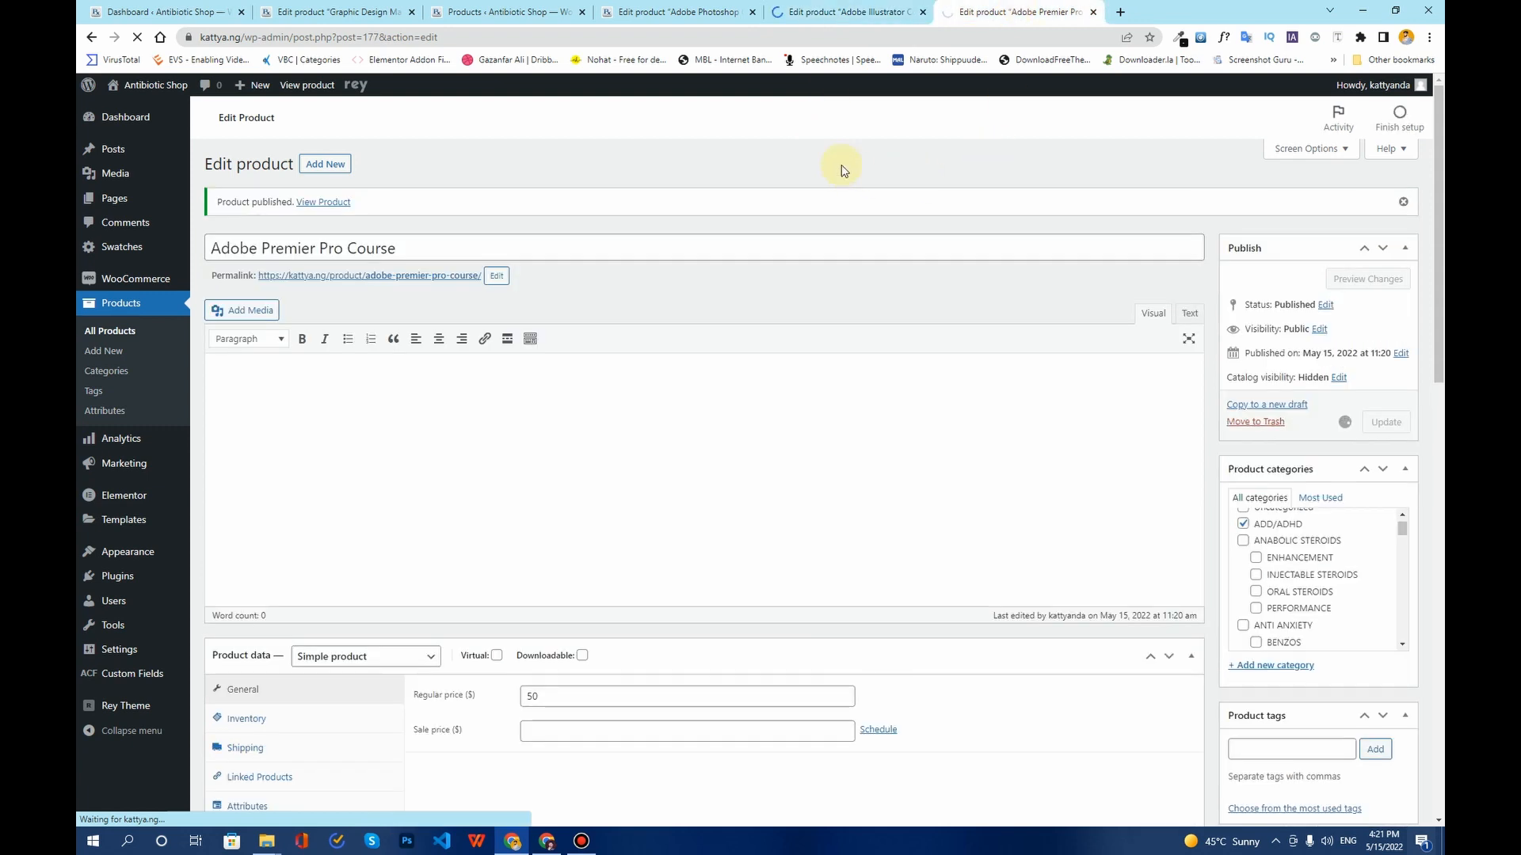
{"action": "left_click", "coordinate": [641, 10]}
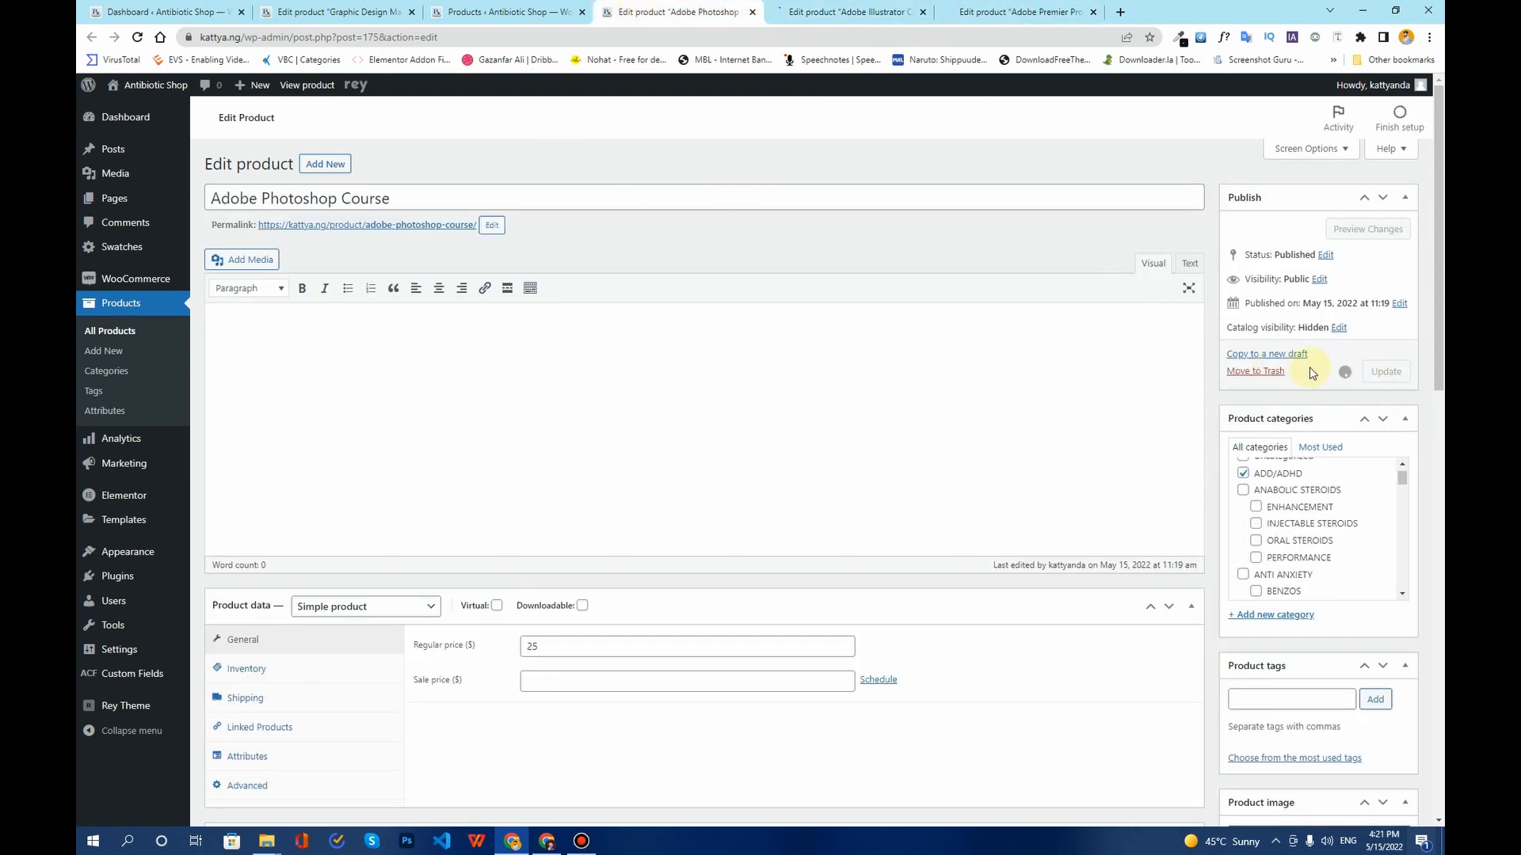
{"action": "left_click", "coordinate": [844, 11]}
{"action": "left_click", "coordinate": [1020, 11]}
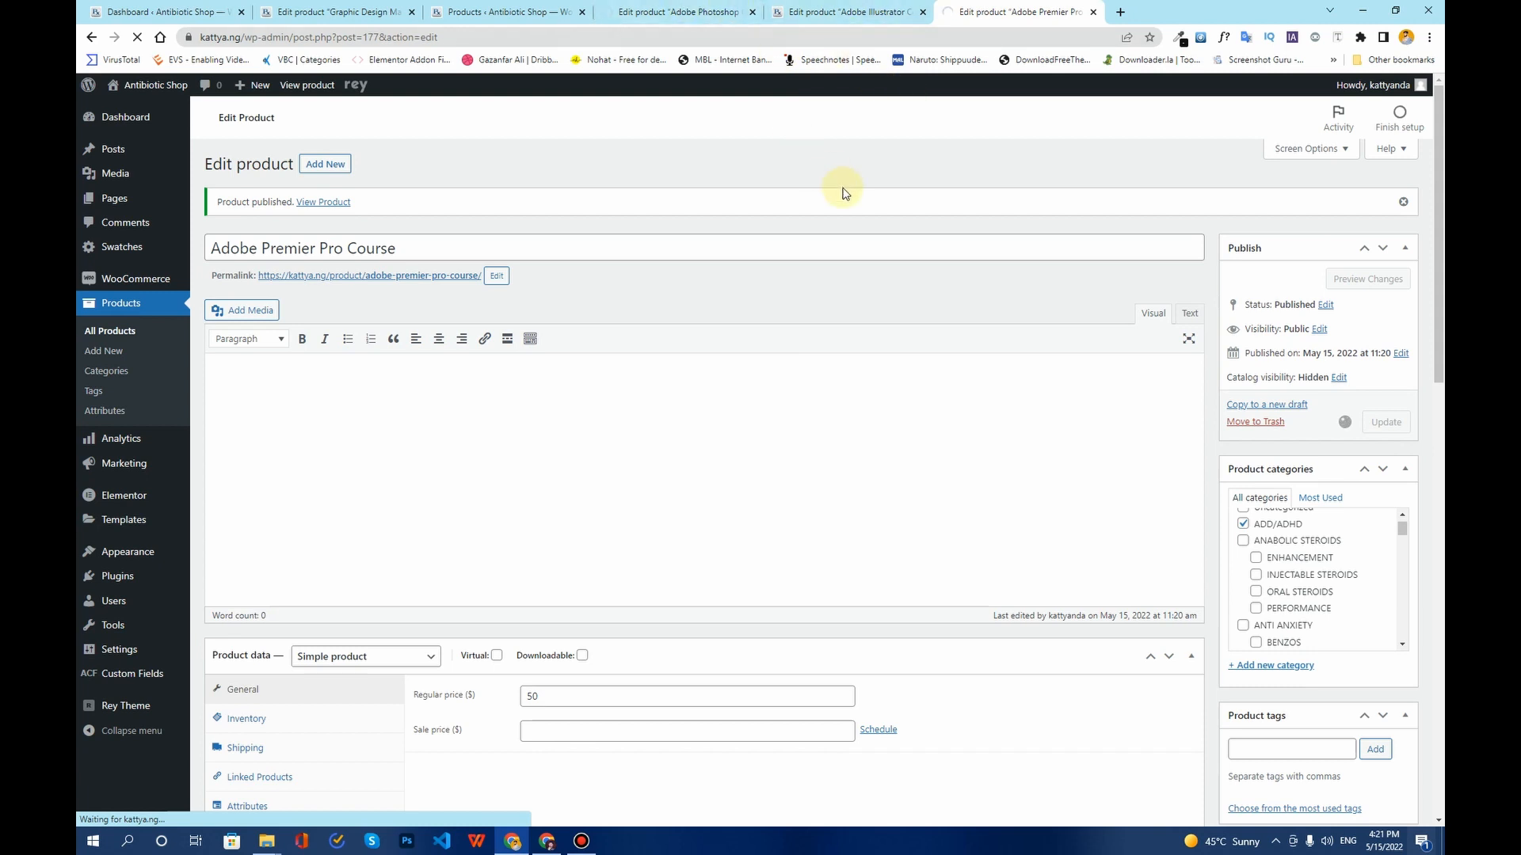
{"action": "scroll", "coordinate": [846, 195], "scroll_direction": "down", "scroll_amount": 13}
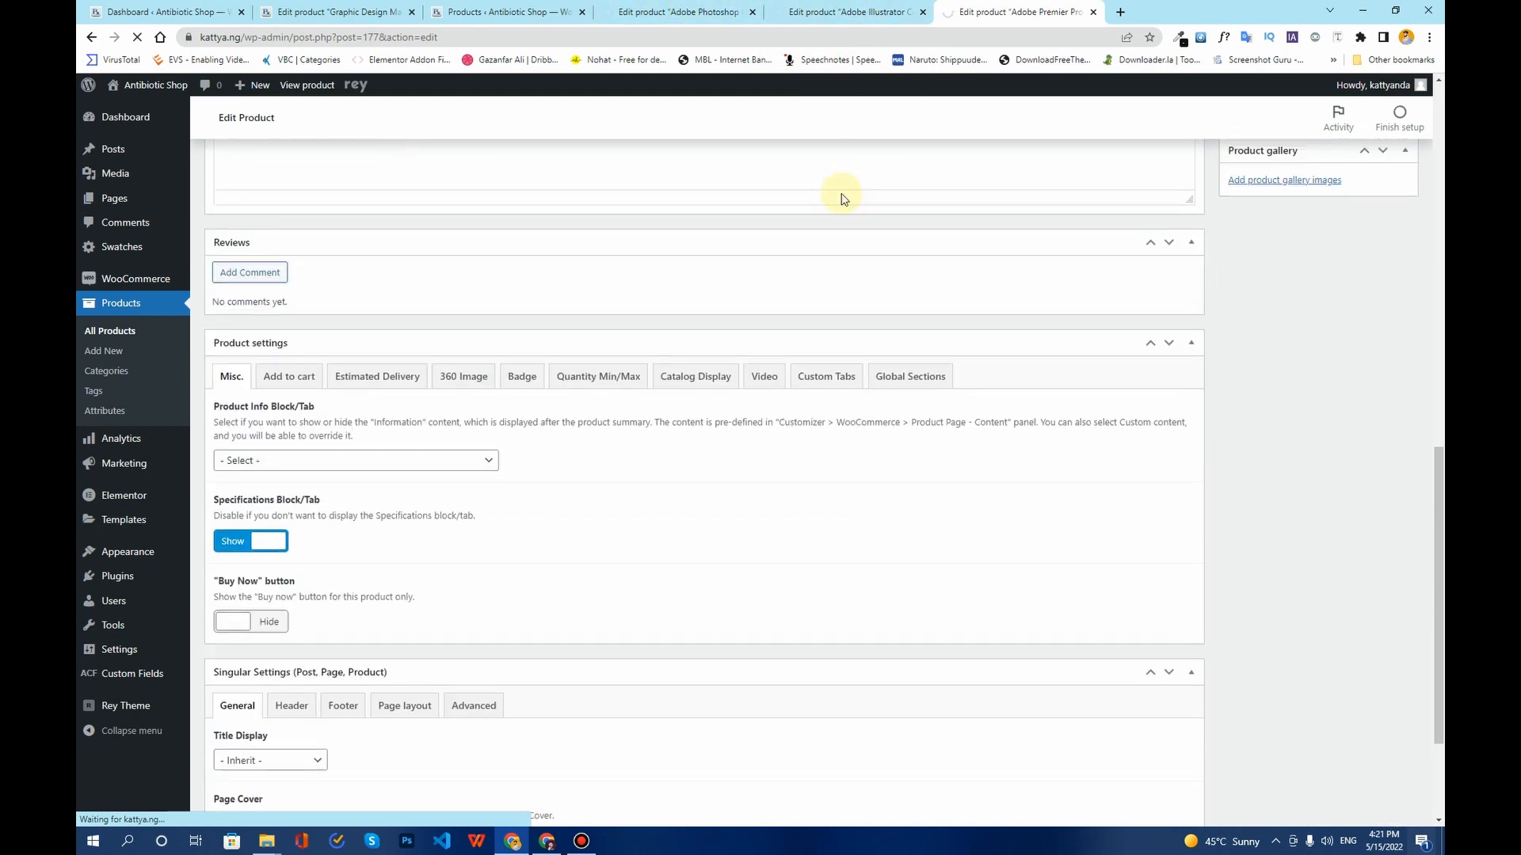
{"action": "scroll", "coordinate": [844, 197], "scroll_direction": "up", "scroll_amount": 7}
{"action": "scroll", "coordinate": [844, 198], "scroll_direction": "up", "scroll_amount": 6}
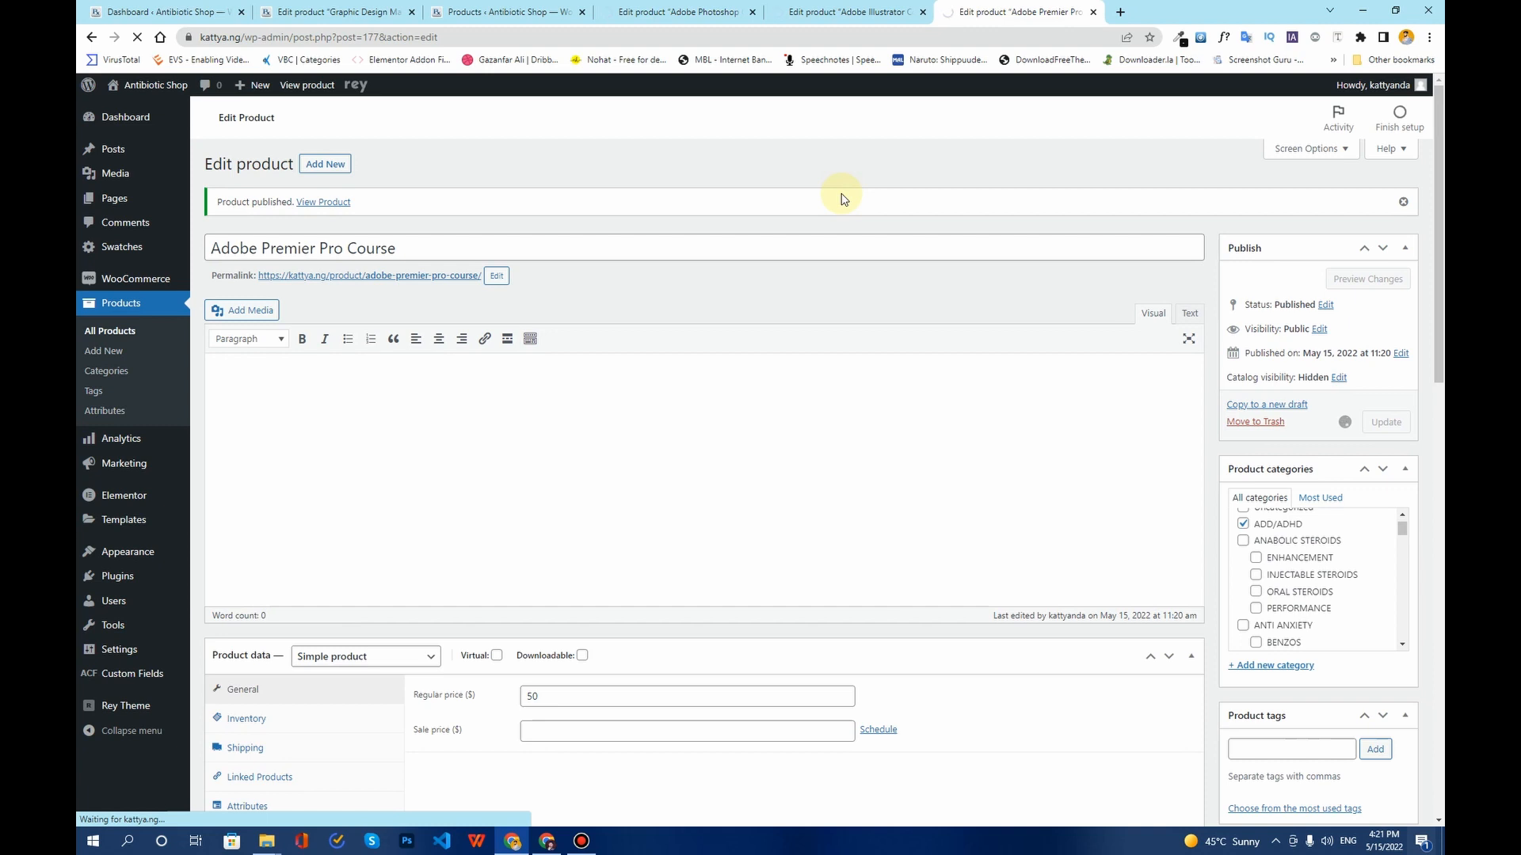
{"action": "scroll", "coordinate": [845, 198], "scroll_direction": "down", "scroll_amount": 3}
{"action": "scroll", "coordinate": [842, 194], "scroll_direction": "down", "scroll_amount": 11}
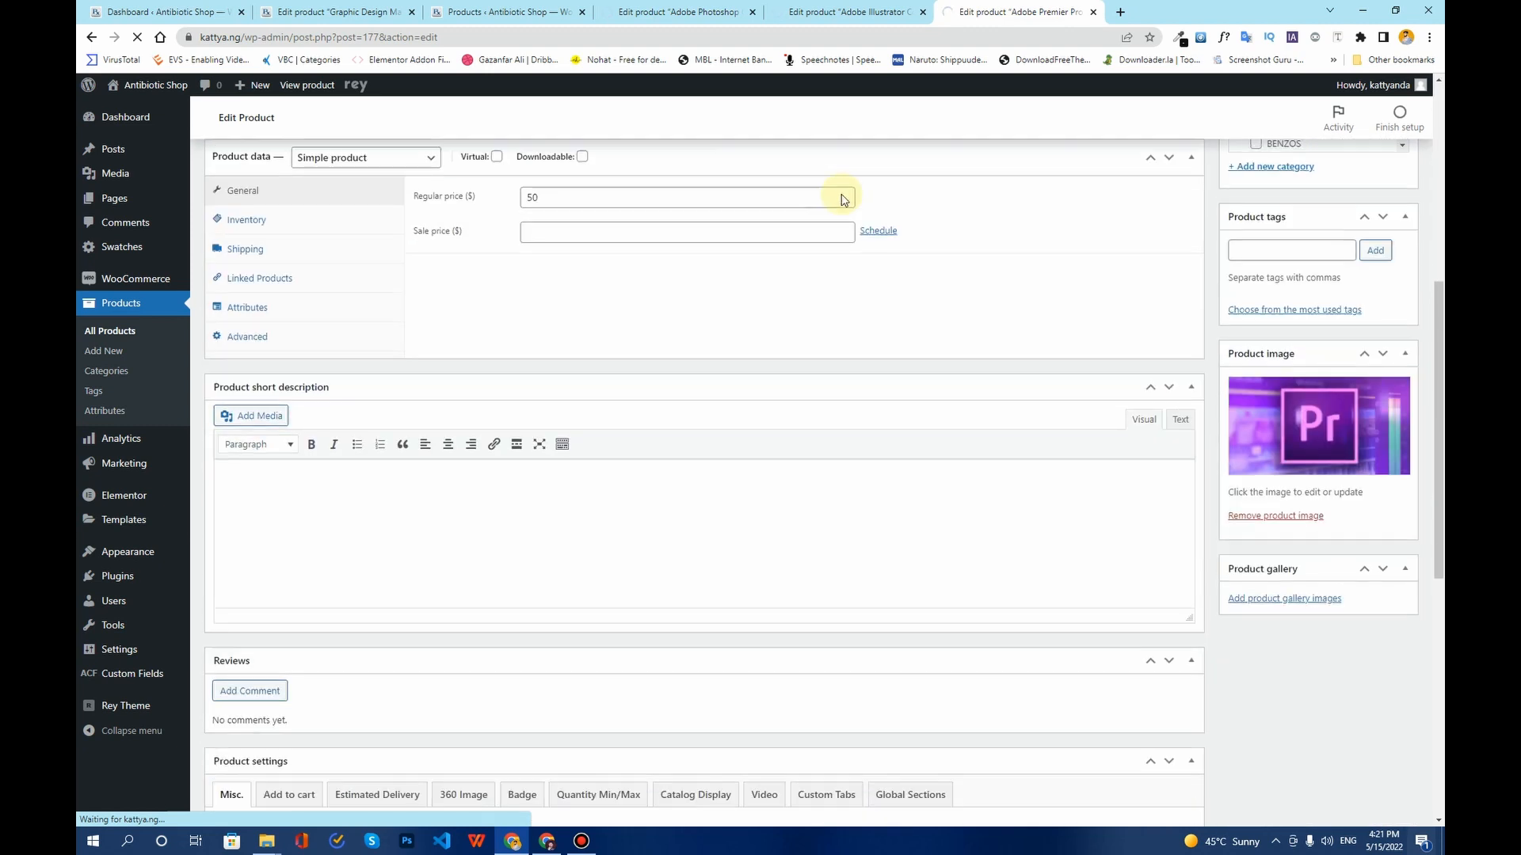
{"action": "scroll", "coordinate": [842, 198], "scroll_direction": "up", "scroll_amount": 13}
{"action": "scroll", "coordinate": [845, 198], "scroll_direction": "up", "scroll_amount": 1}
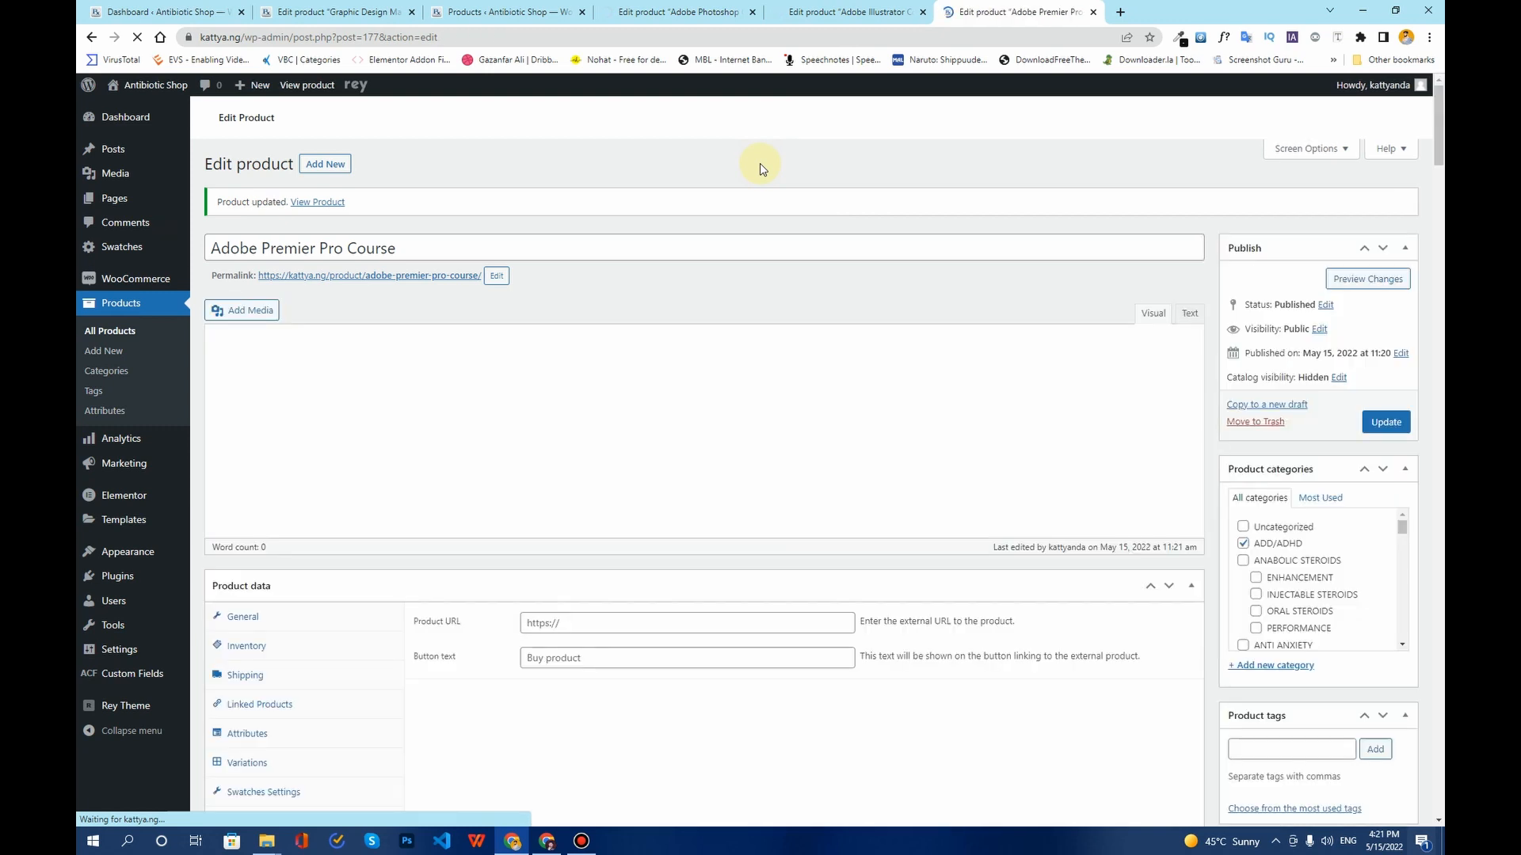
{"action": "scroll", "coordinate": [803, 225], "scroll_direction": "down", "scroll_amount": 10}
{"action": "scroll", "coordinate": [802, 241], "scroll_direction": "up", "scroll_amount": 7}
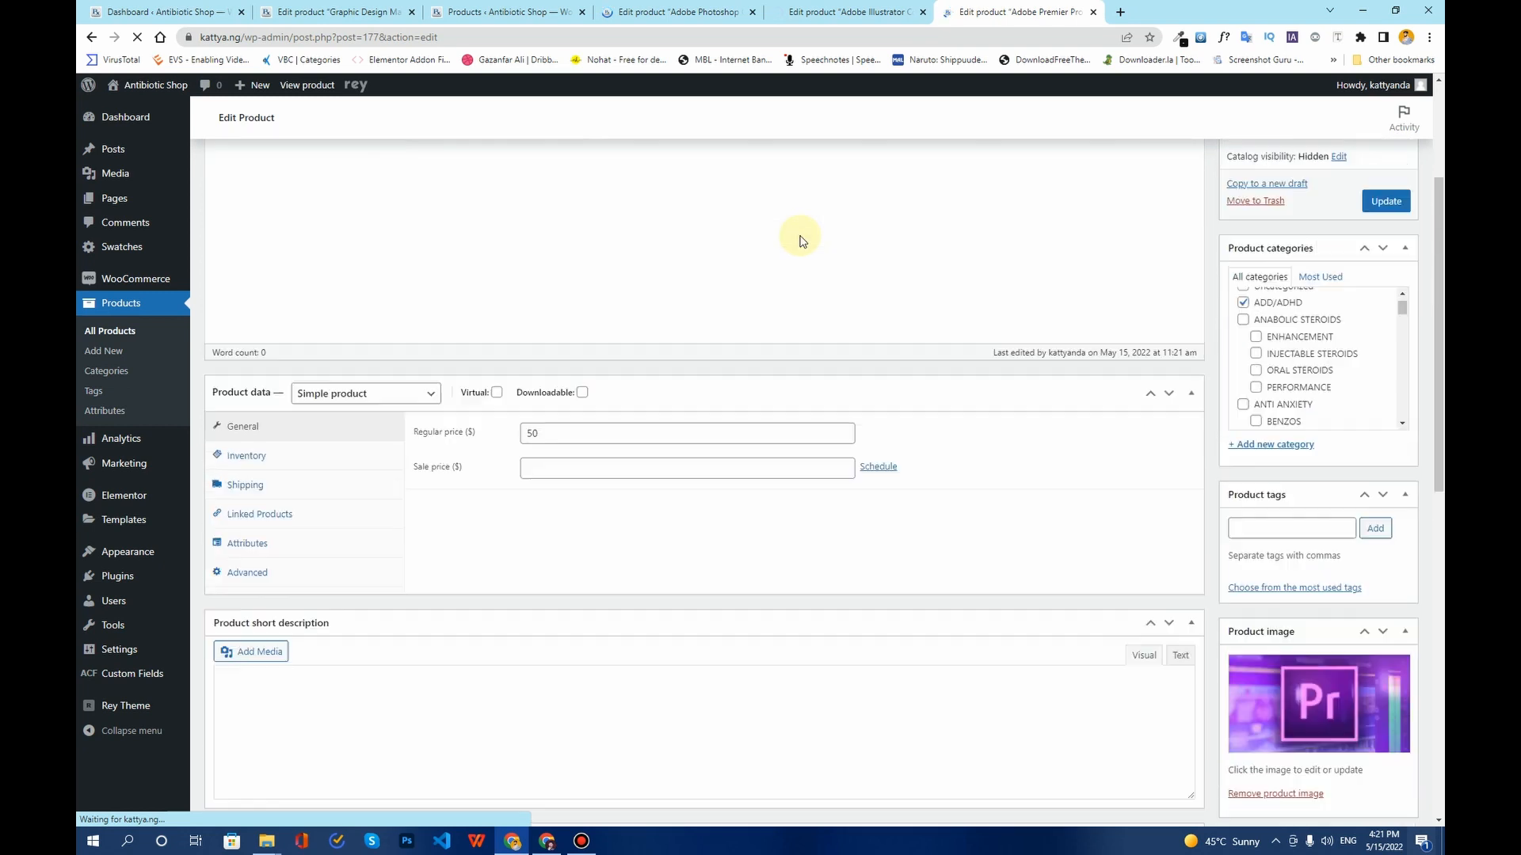
{"action": "scroll", "coordinate": [801, 237], "scroll_direction": "up", "scroll_amount": 3}
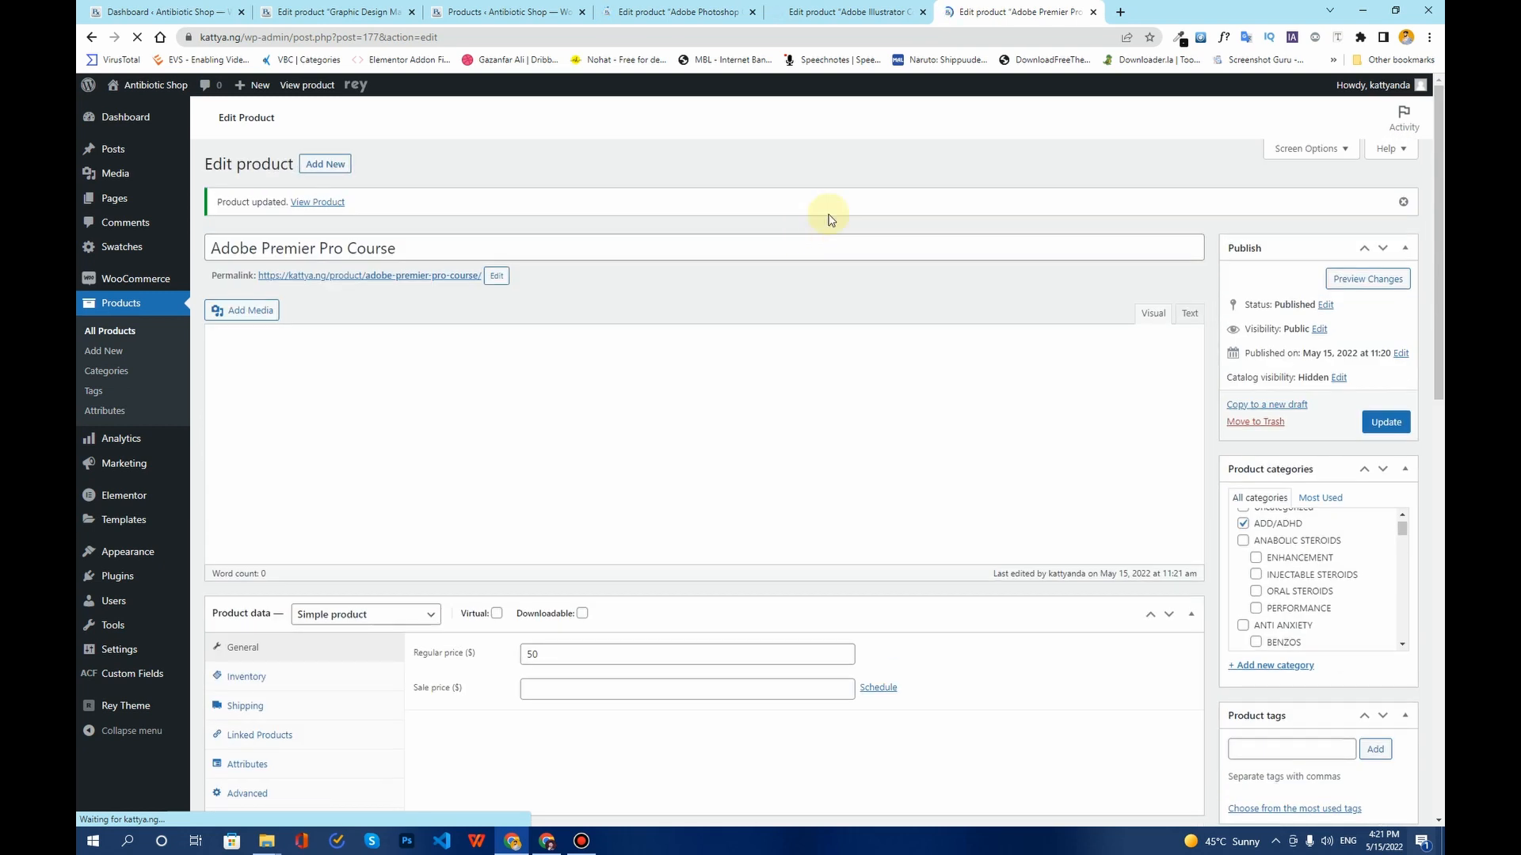
Close the three course editing tabs, and reopen Graphic Design Master Class for editing from the product list, closing its older editing tab.
{"action": "left_click", "coordinate": [1092, 13]}
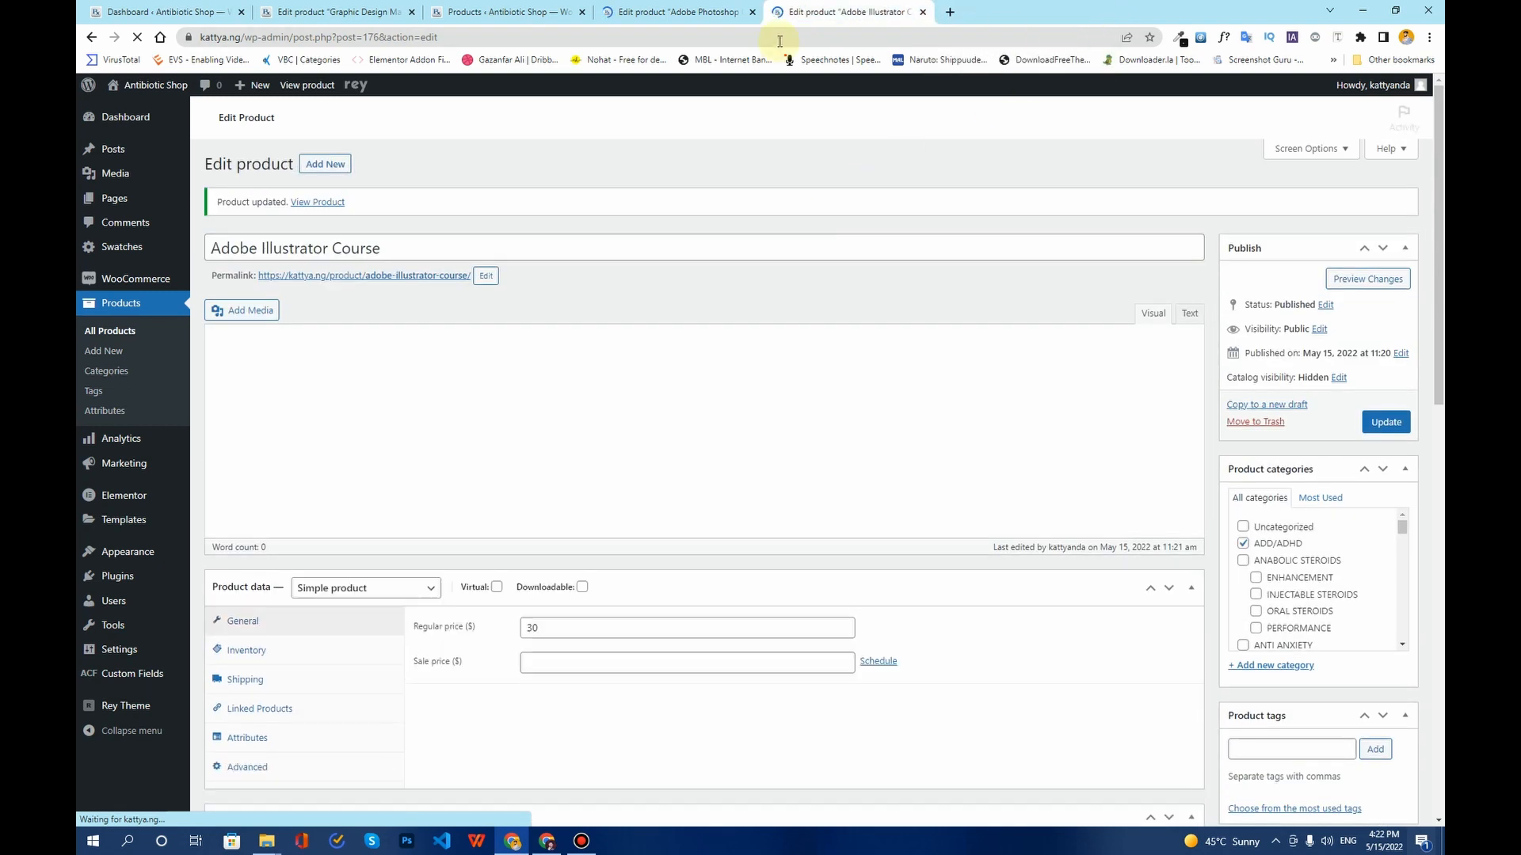
{"action": "left_click", "coordinate": [752, 12]}
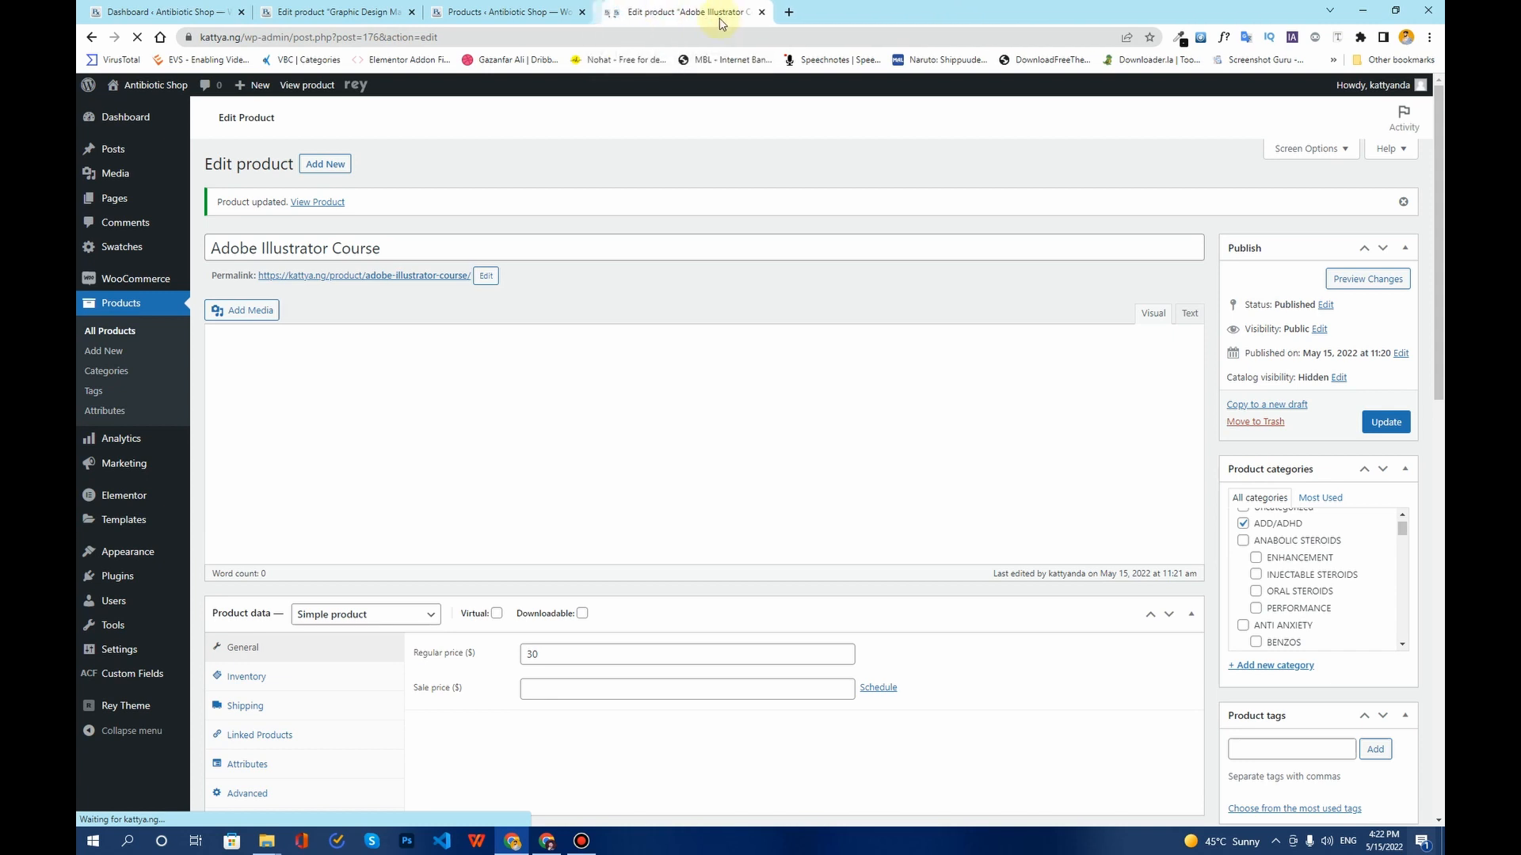
{"action": "left_click", "coordinate": [760, 13]}
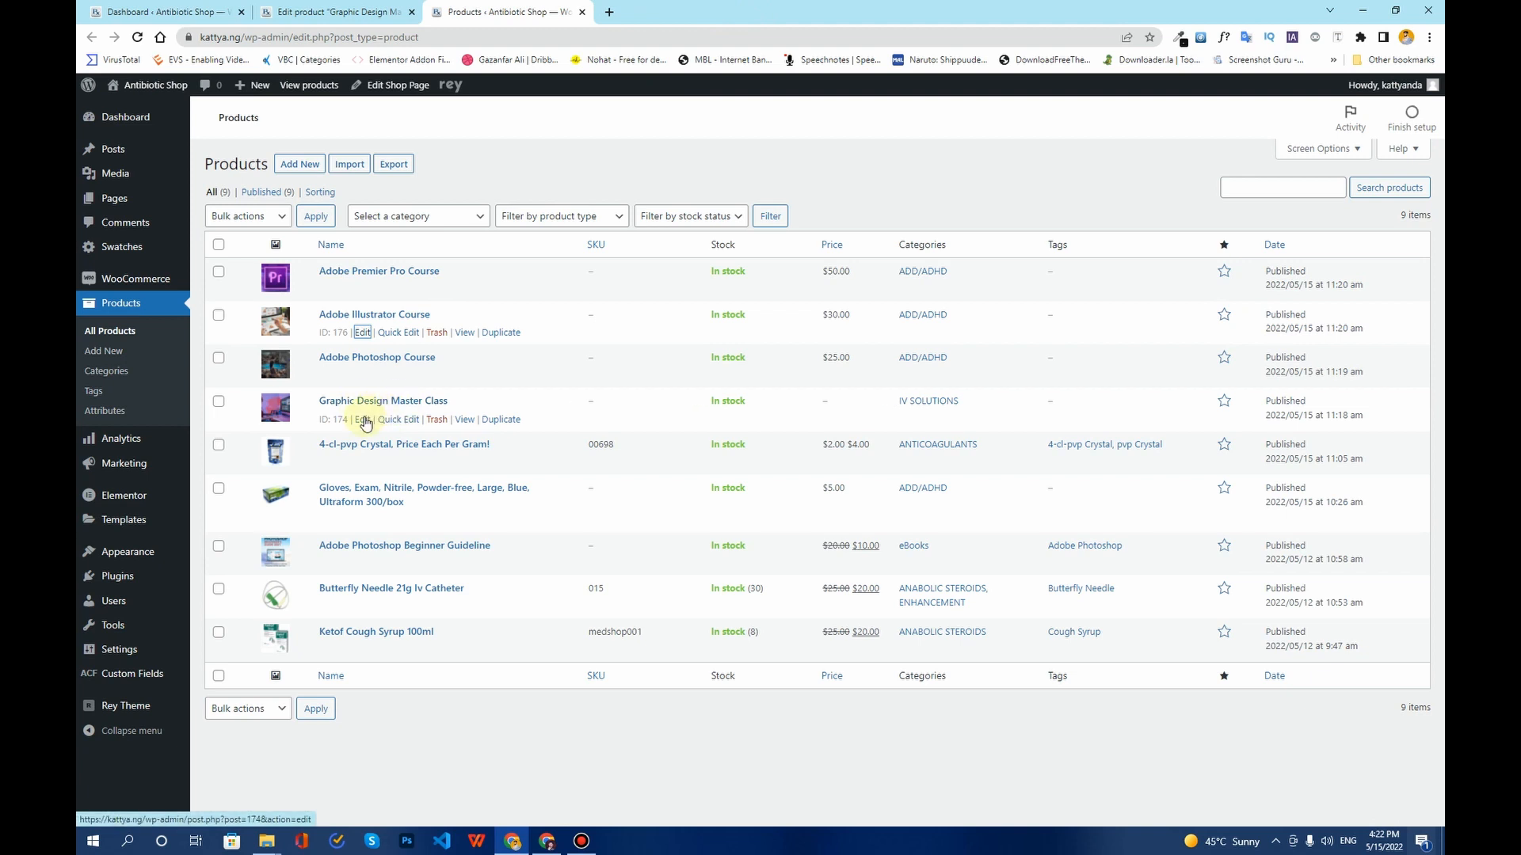
{"action": "left_click", "coordinate": [363, 419]}
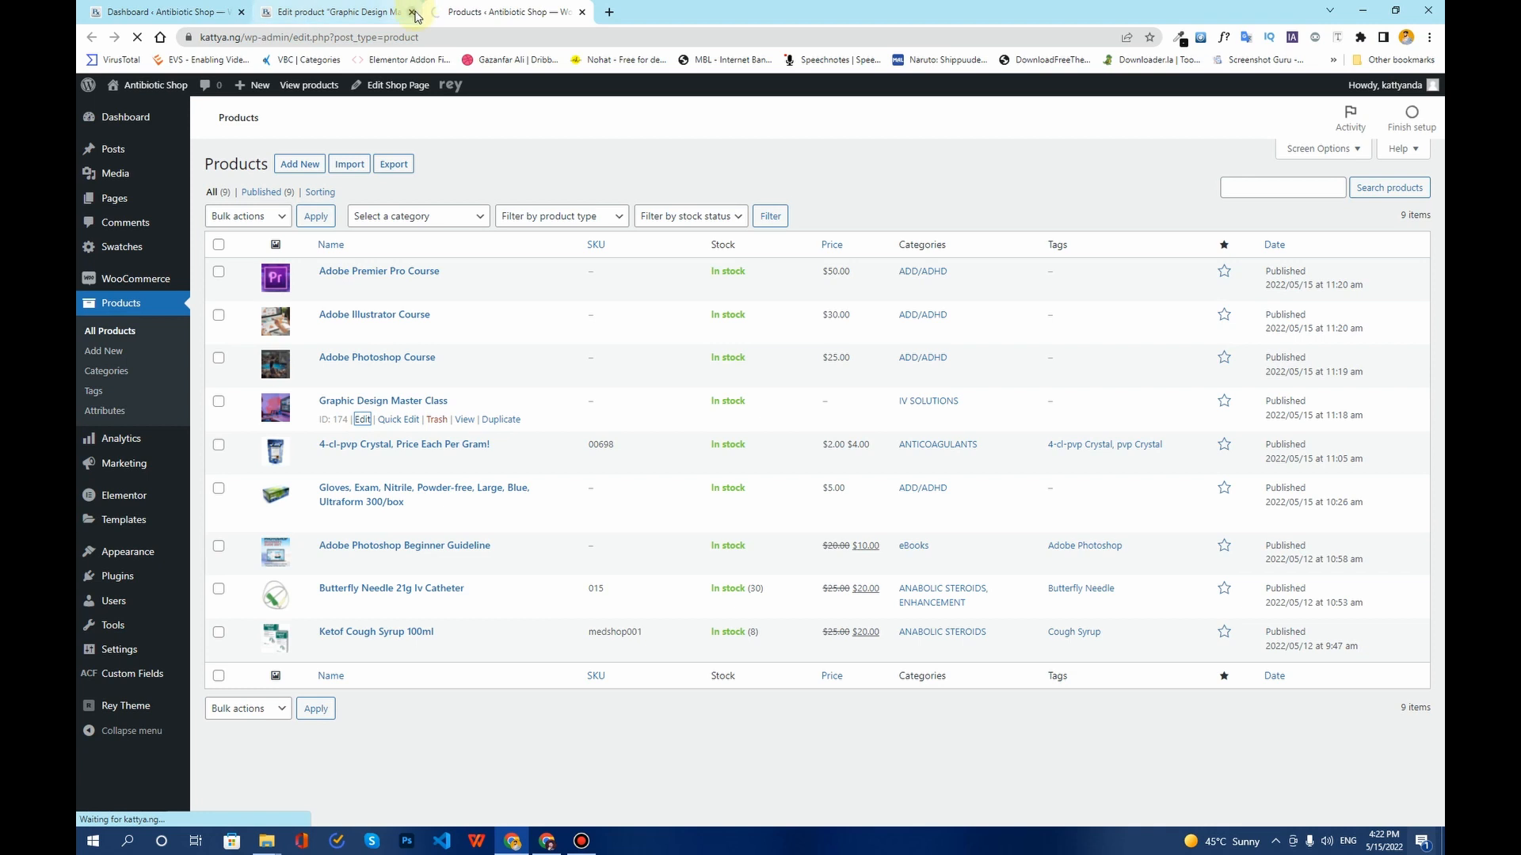
{"action": "left_click", "coordinate": [411, 12]}
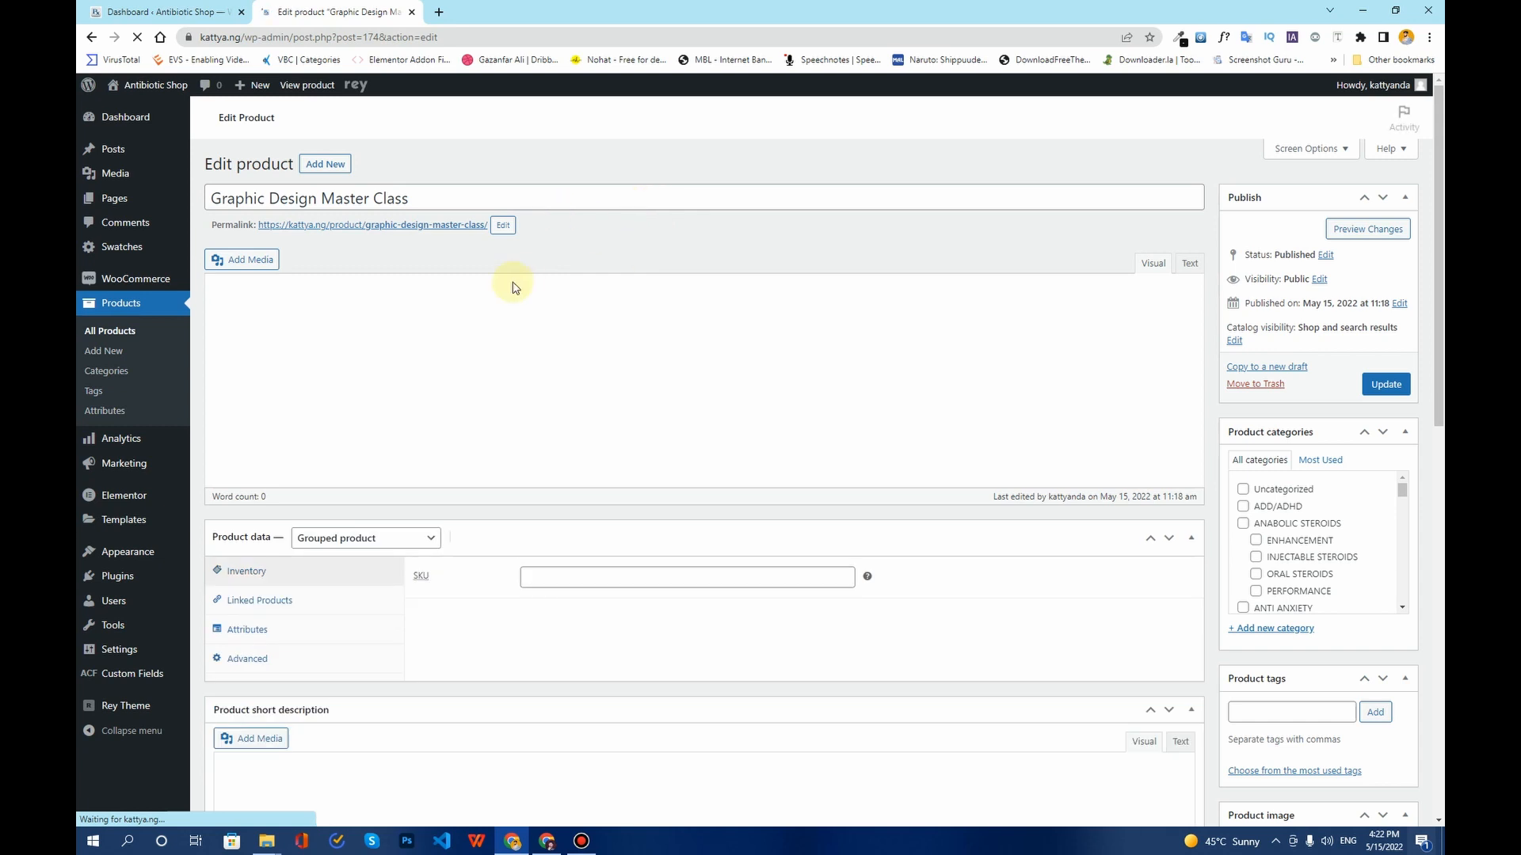
Search the grouped products of Graphic Design Master Class for "adobe" and add the Adobe Photoshop Course.
{"action": "scroll", "coordinate": [631, 259], "scroll_direction": "down", "scroll_amount": 2}
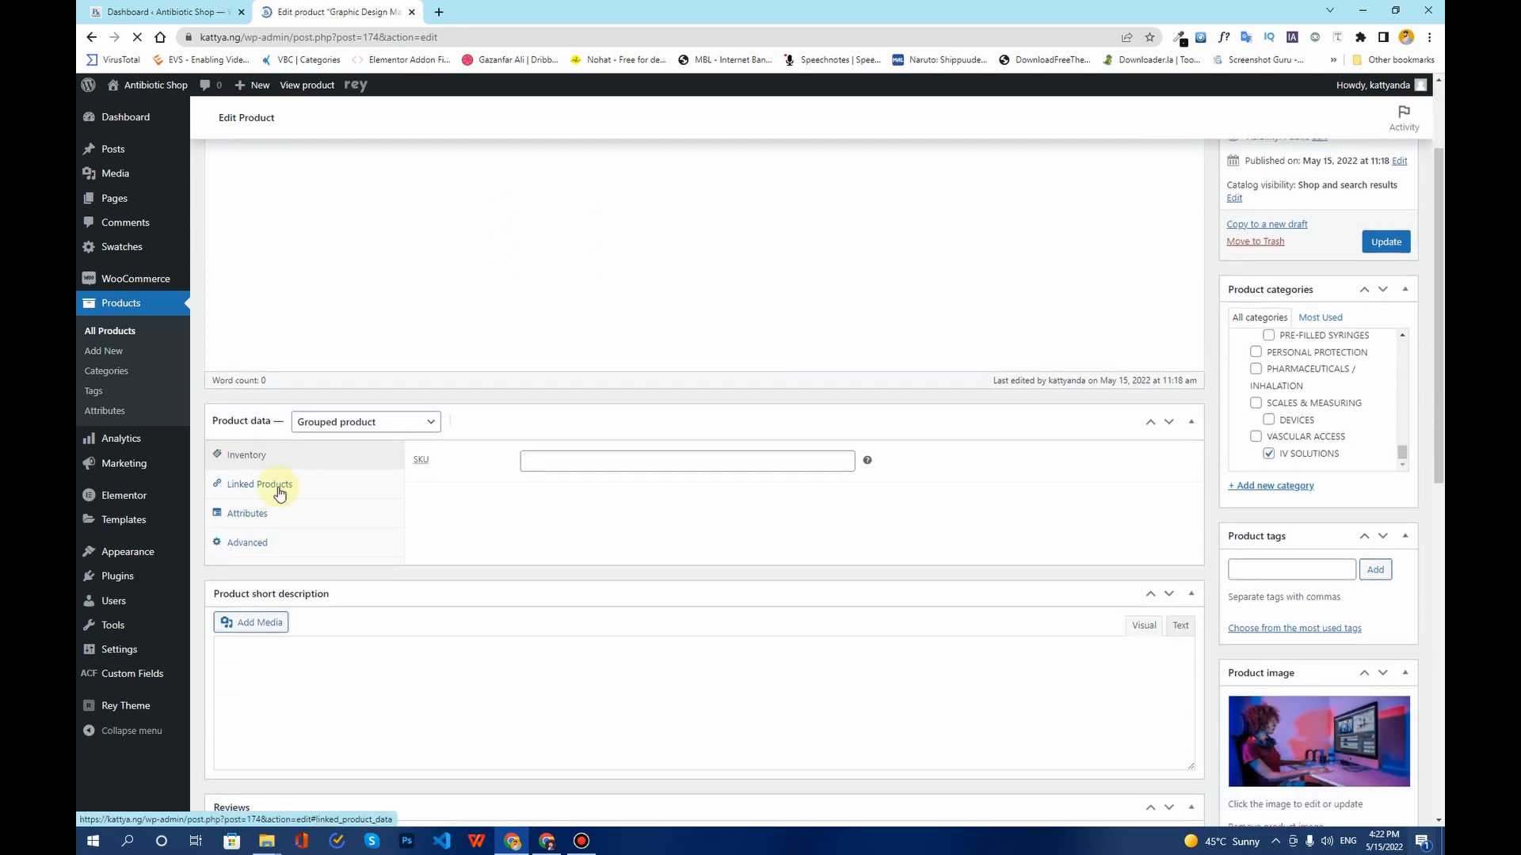
{"action": "left_click", "coordinate": [276, 486]}
{"action": "left_click", "coordinate": [558, 467]}
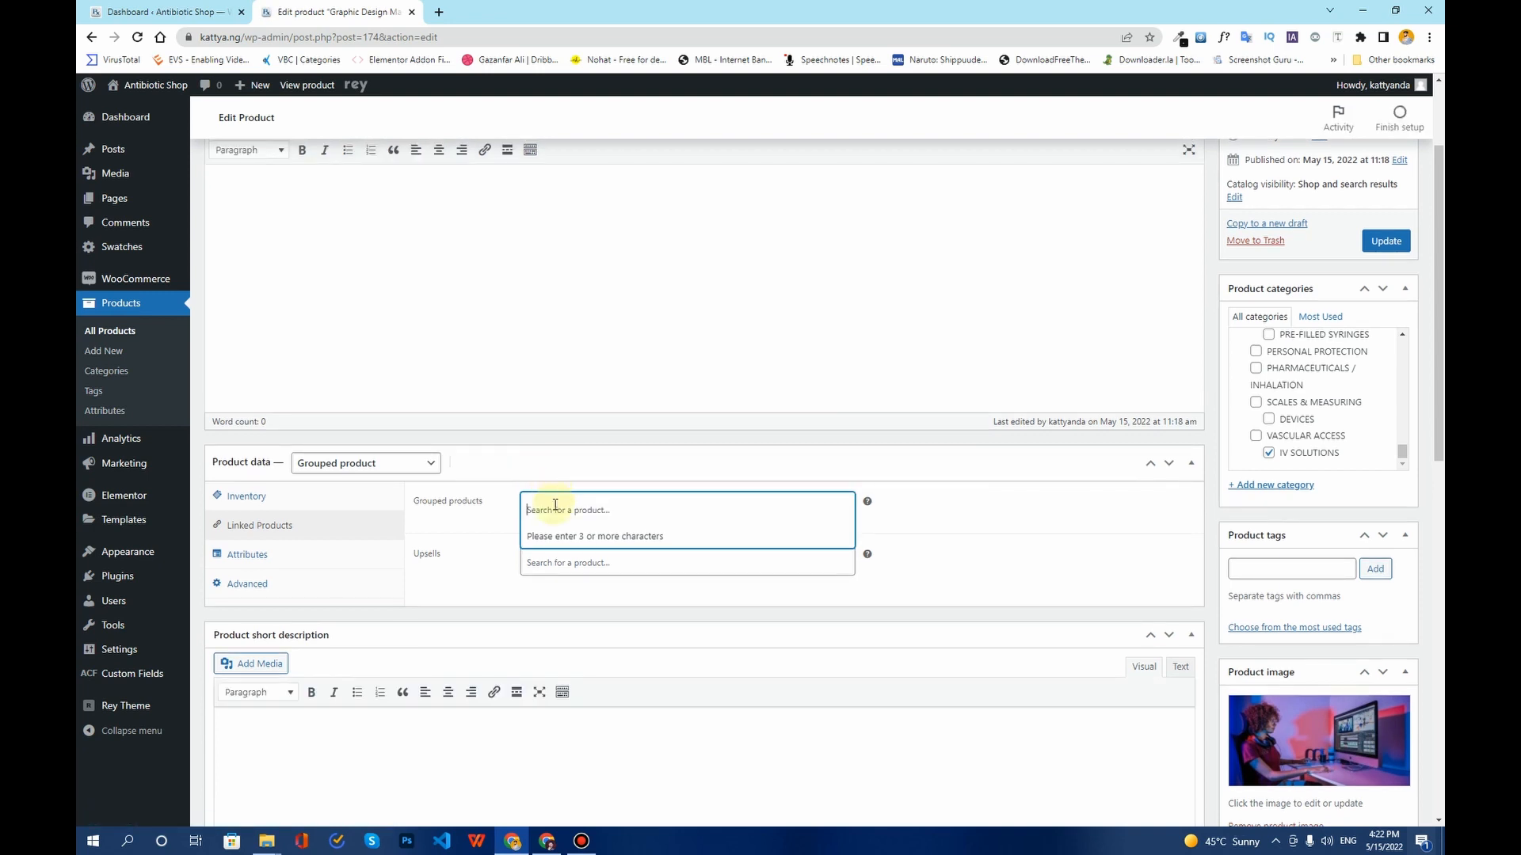
{"action": "type", "text": "adp"}
{"action": "key", "text": "BackSpace"}
{"action": "key", "text": "BackSpace"}
{"action": "key", "text": "BackSpace"}
{"action": "type", "text": "obe"}
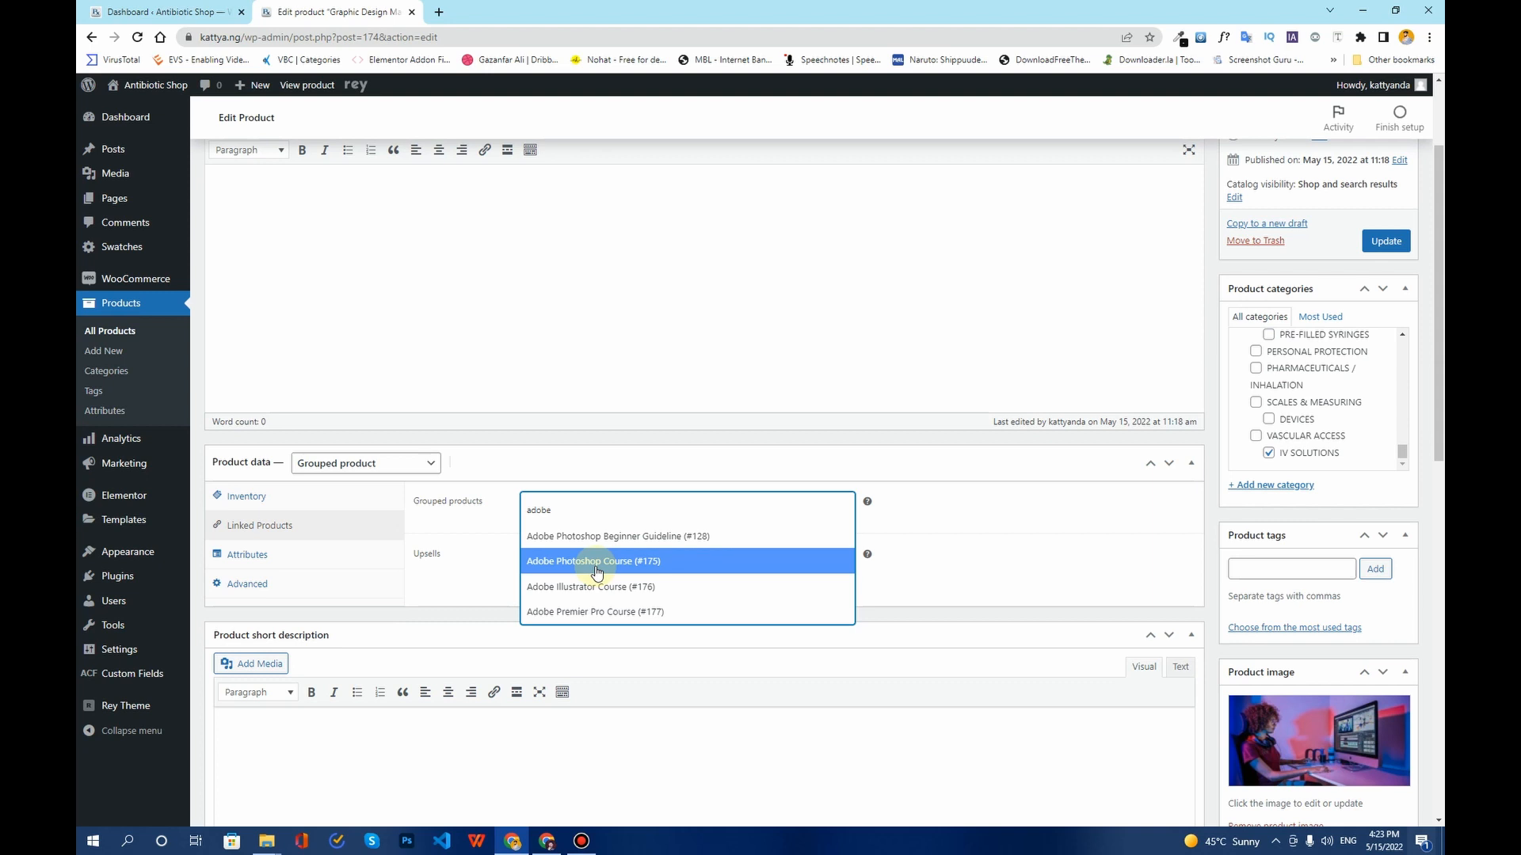
{"action": "left_click", "coordinate": [597, 562]}
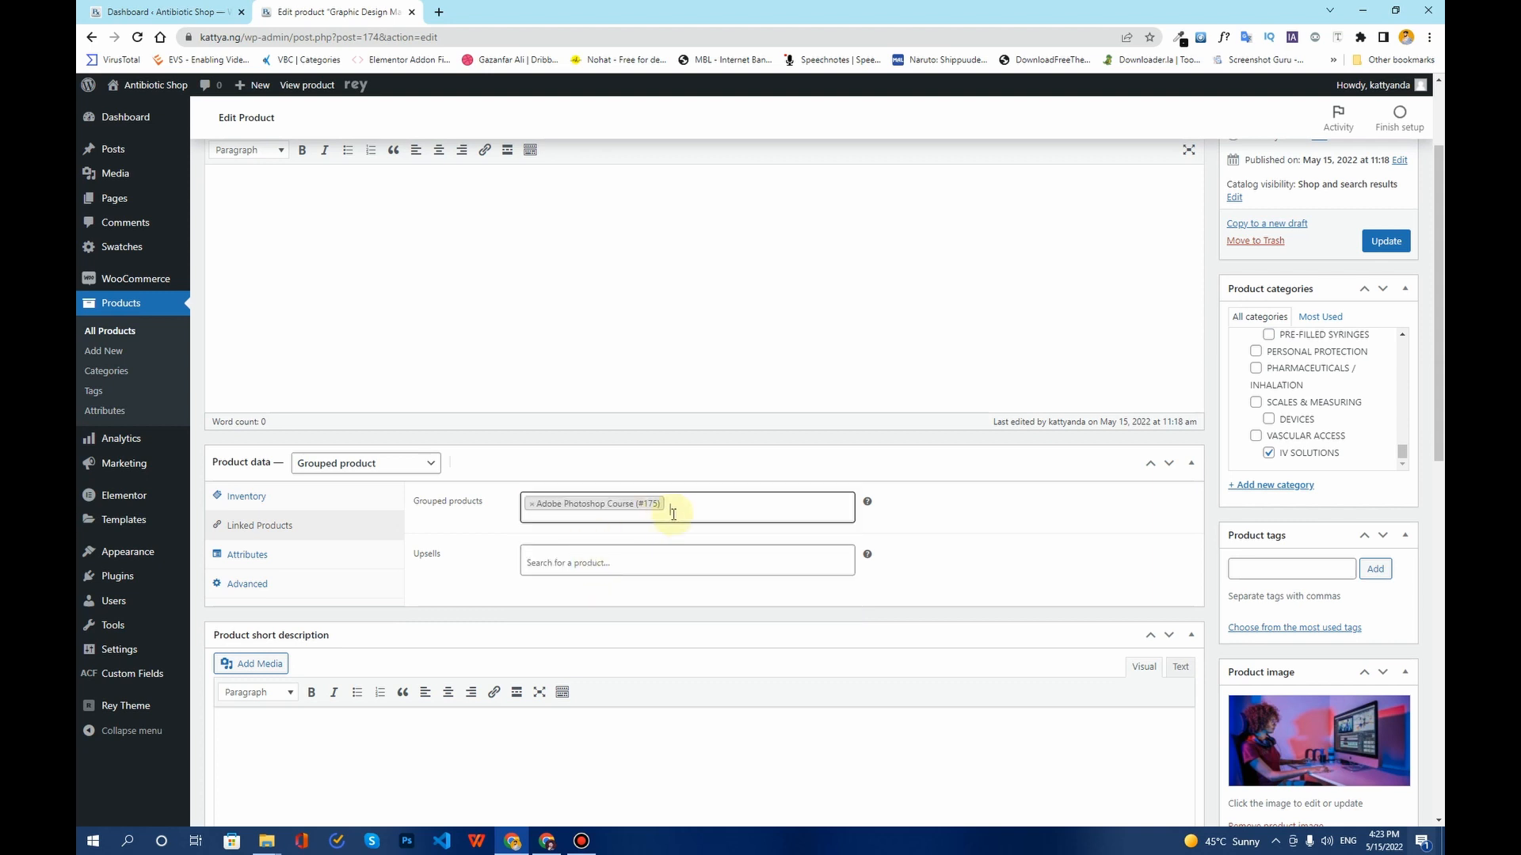
Add the Adobe Illustrator Course and the Adobe Premier Pro Course to the grouped products.
{"action": "type", "text": "Adobe"}
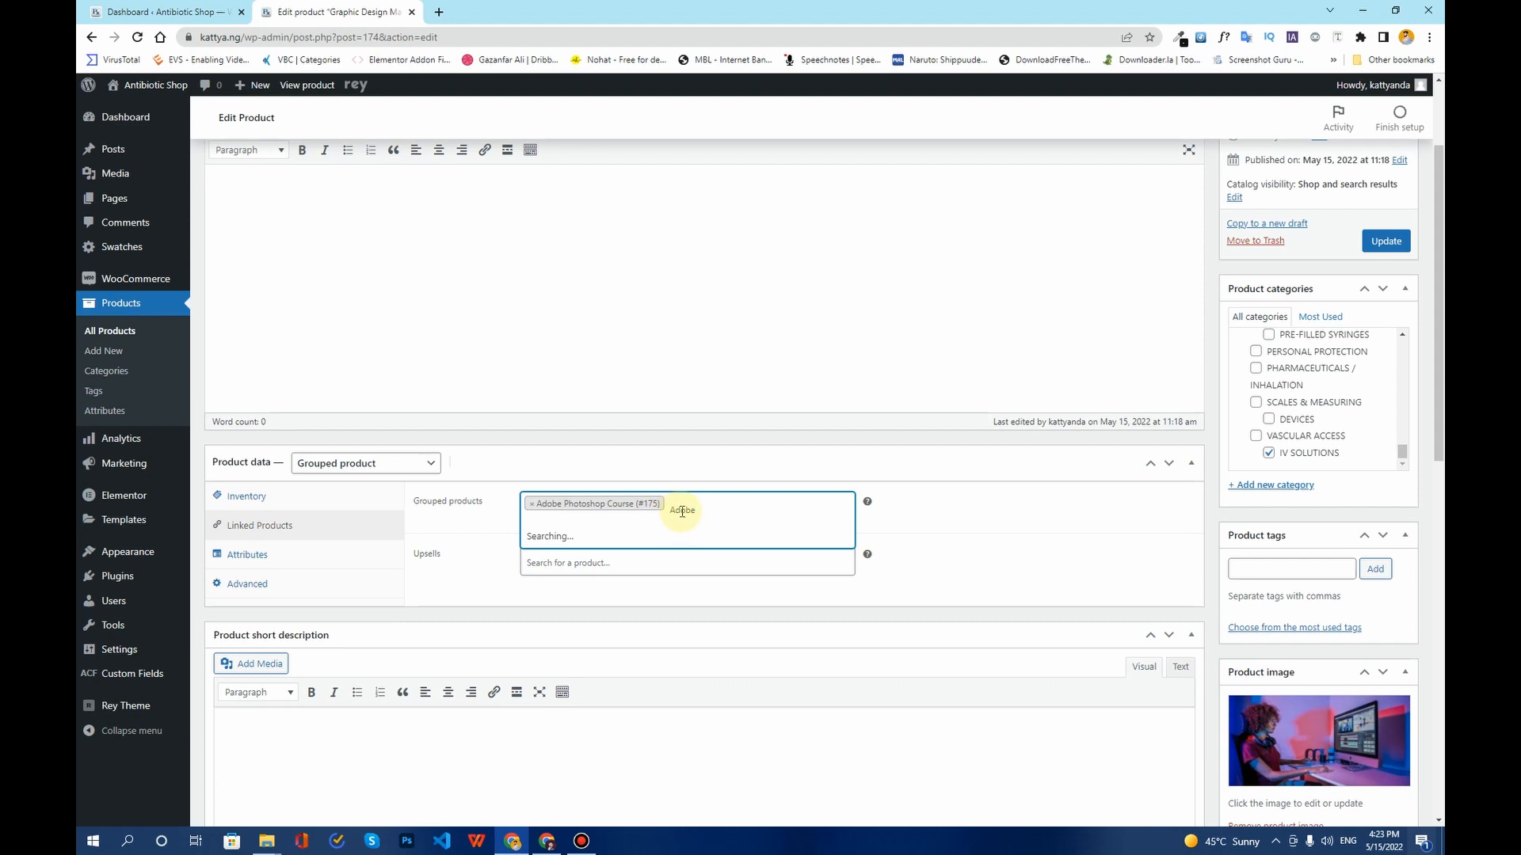
{"action": "left_click", "coordinate": [634, 590]}
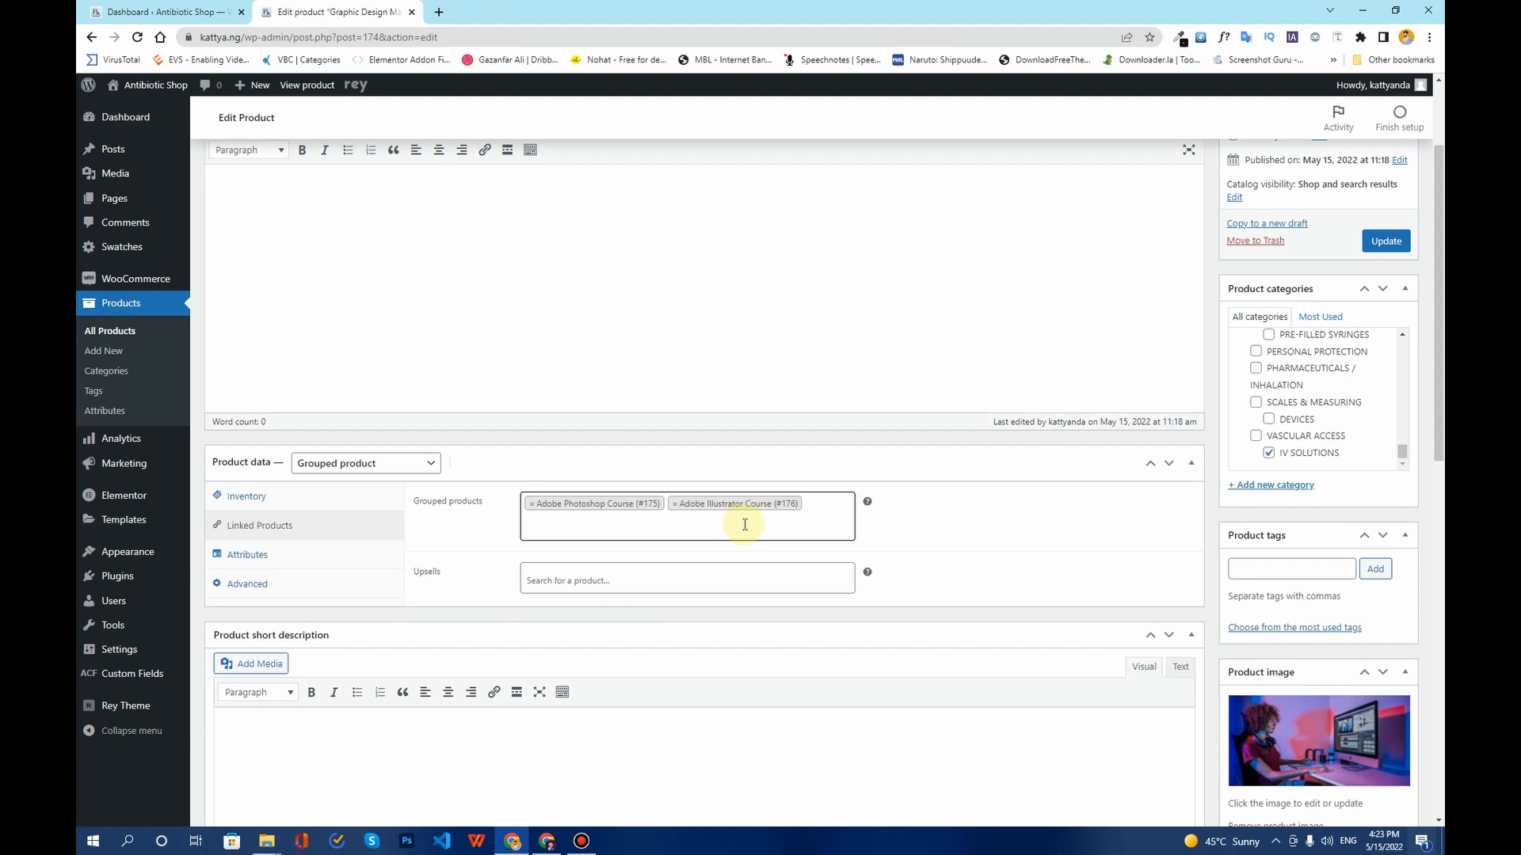
{"action": "type", "text": "Adobe"}
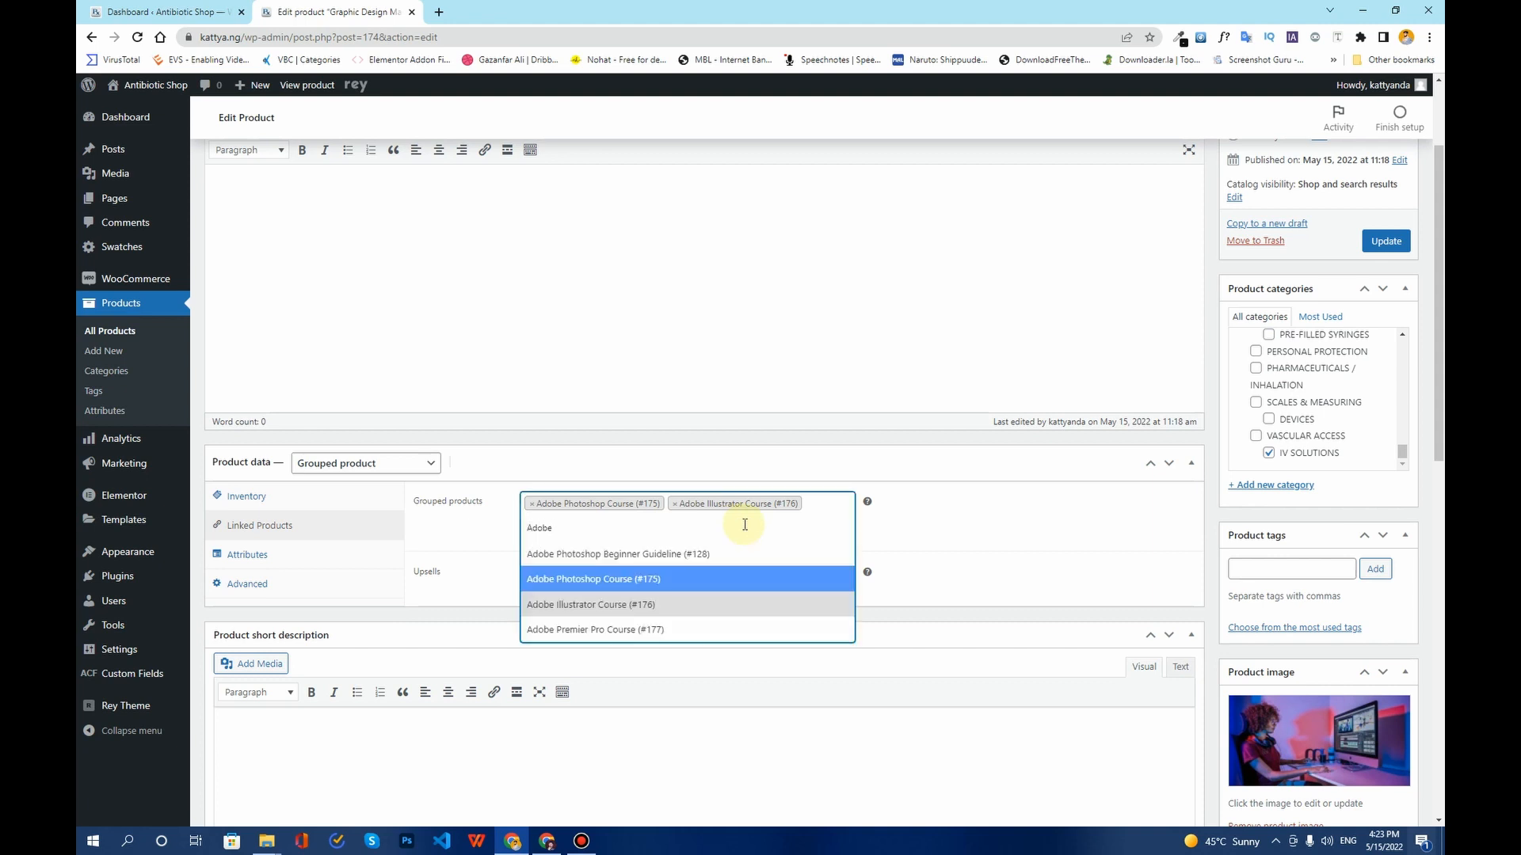
{"action": "left_click", "coordinate": [635, 628]}
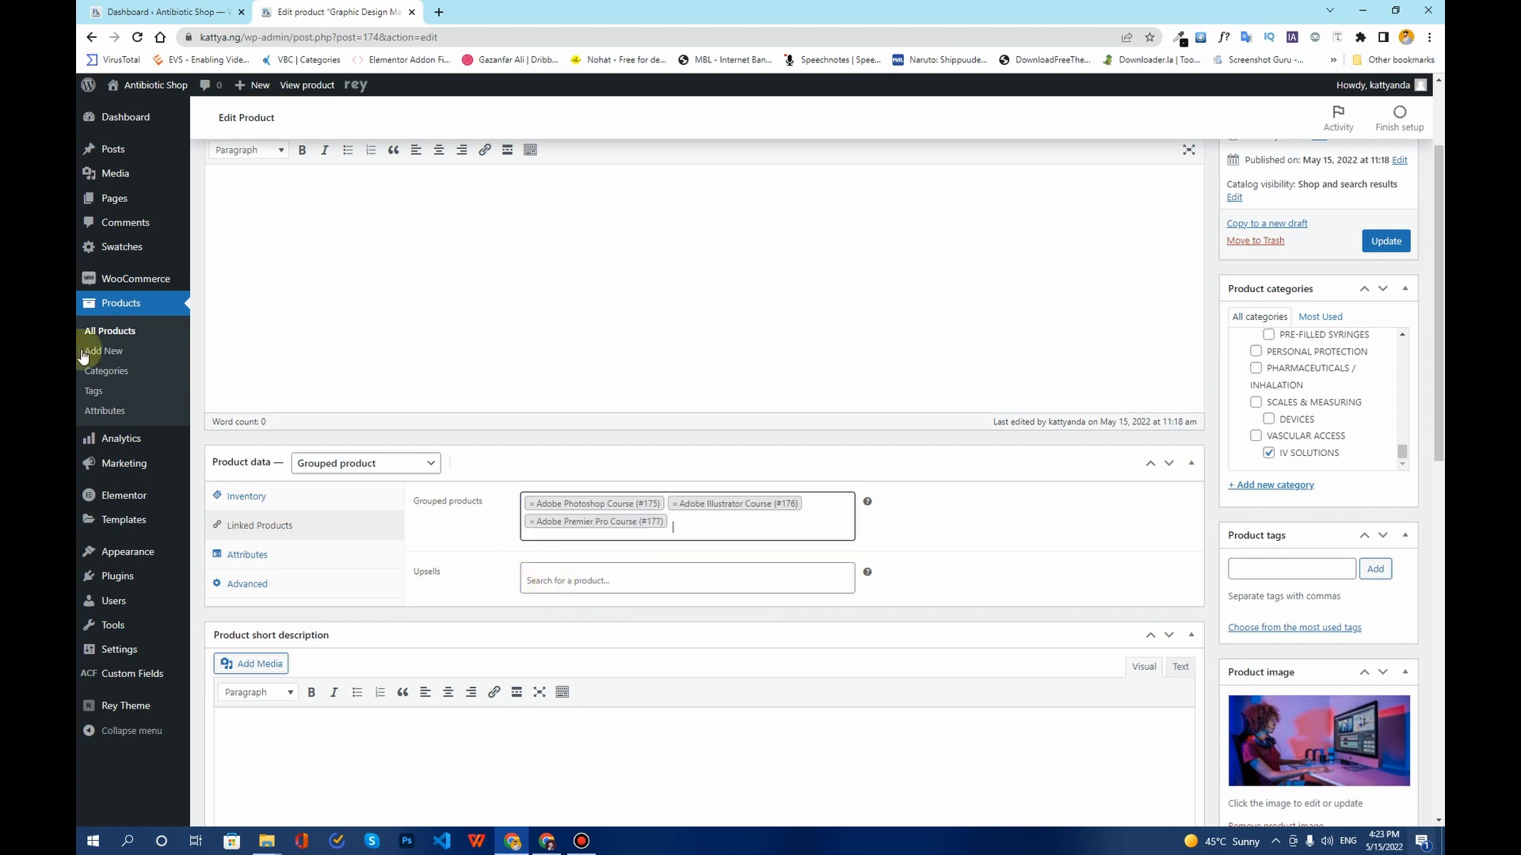
Open the full product list in a separate browser tab, and update the Graphic Design Master Class product.
{"action": "right_click", "coordinate": [125, 333]}
{"action": "left_click", "coordinate": [187, 346]}
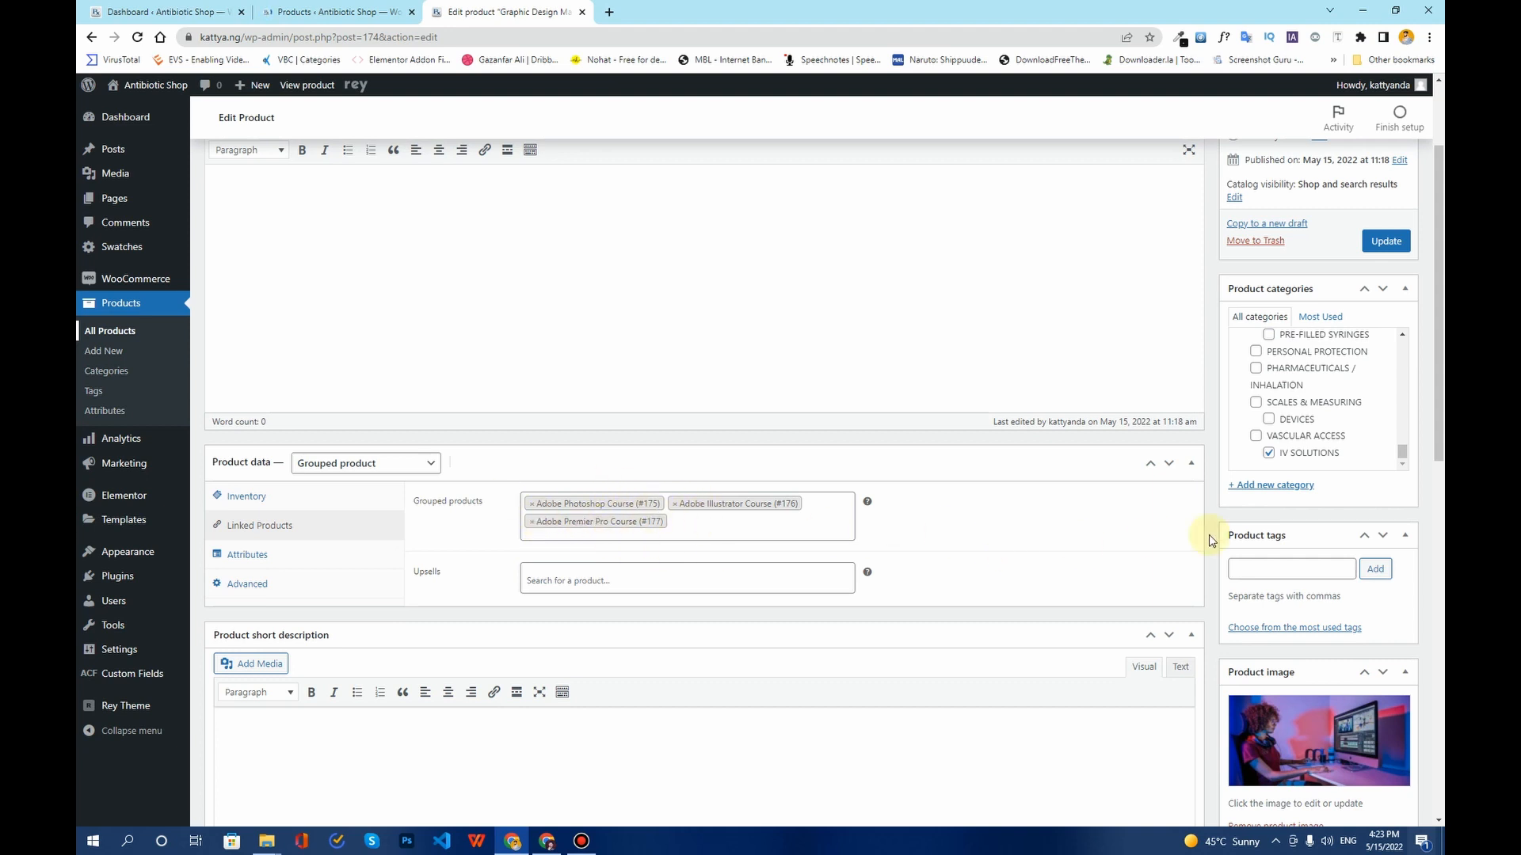
{"action": "scroll", "coordinate": [1200, 539], "scroll_direction": "up", "scroll_amount": 2}
{"action": "left_click", "coordinate": [1401, 390]}
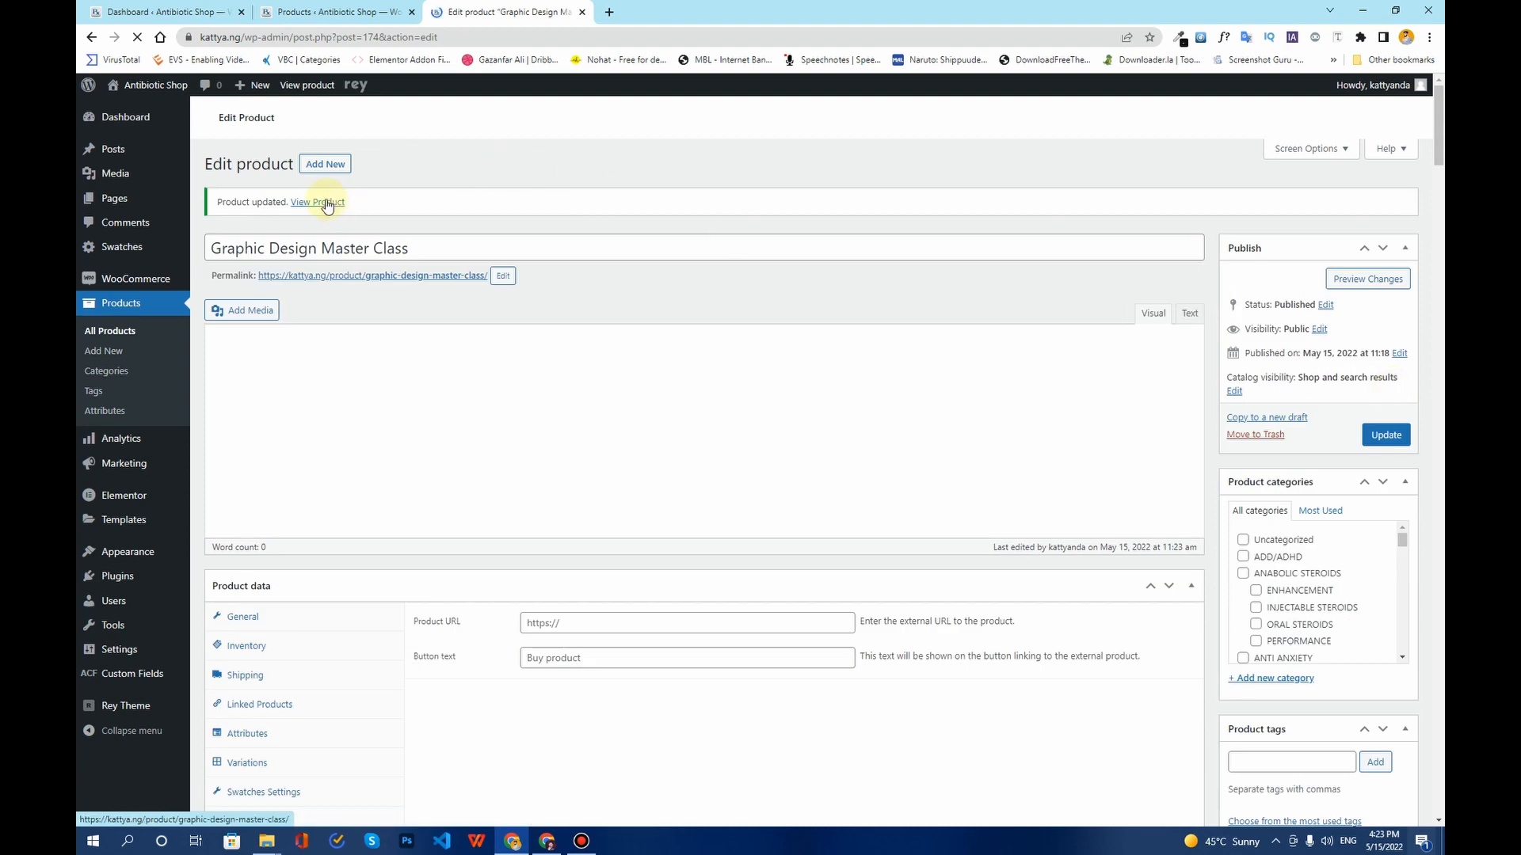
View the Graphic Design Master Class product page on the storefront in a new browser tab.
{"action": "right_click", "coordinate": [328, 204]}
{"action": "left_click", "coordinate": [388, 211]}
{"action": "left_click", "coordinate": [633, 12]}
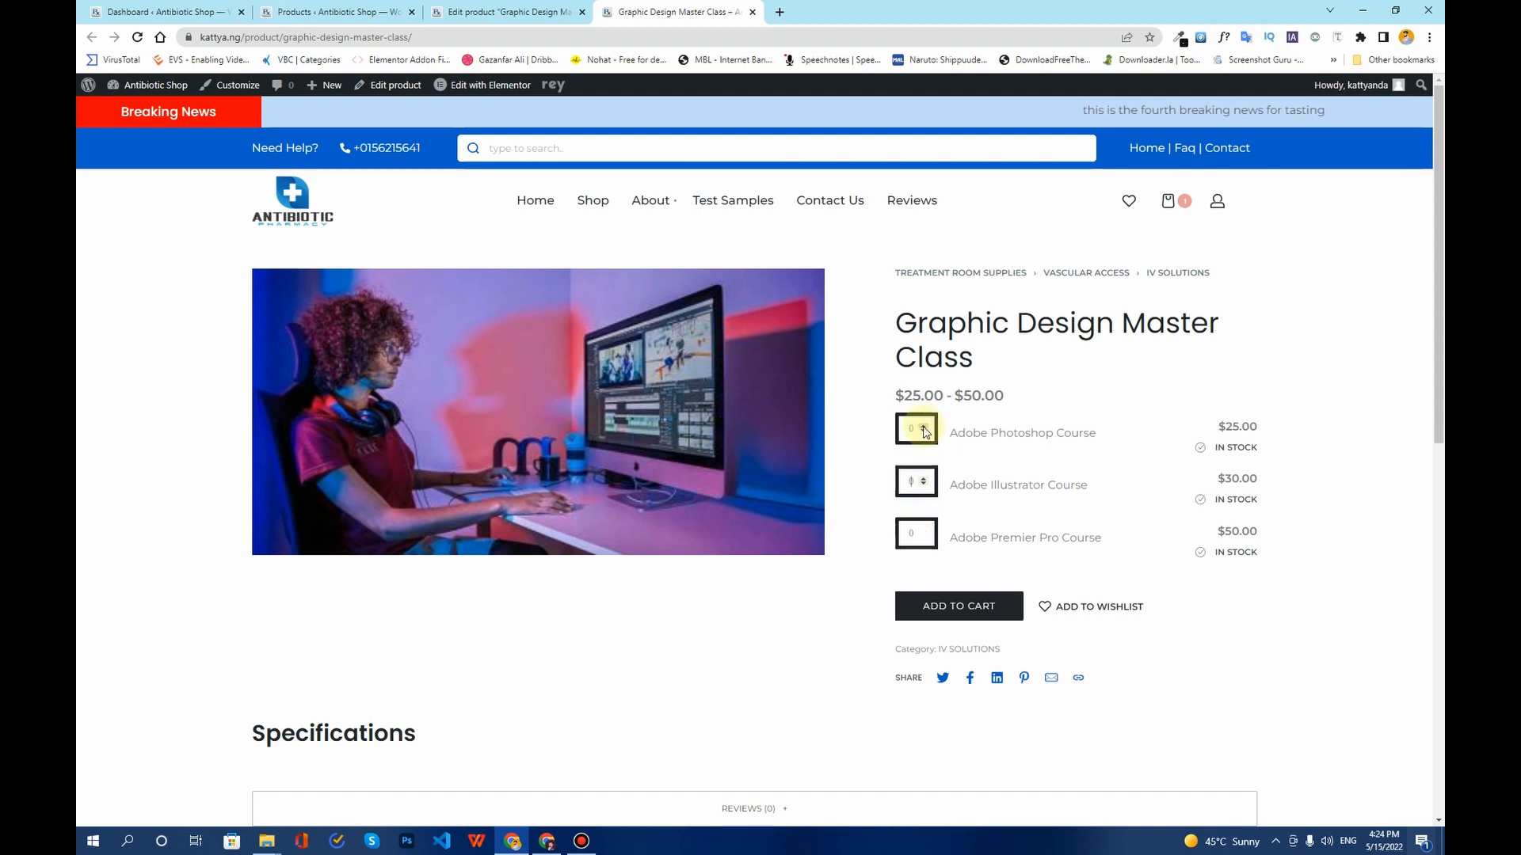
Set the quantity of the Photoshop, Illustrator and Premier Pro courses to 1 each and add them to the cart.
{"action": "left_click", "coordinate": [923, 428]}
{"action": "left_click", "coordinate": [924, 428]}
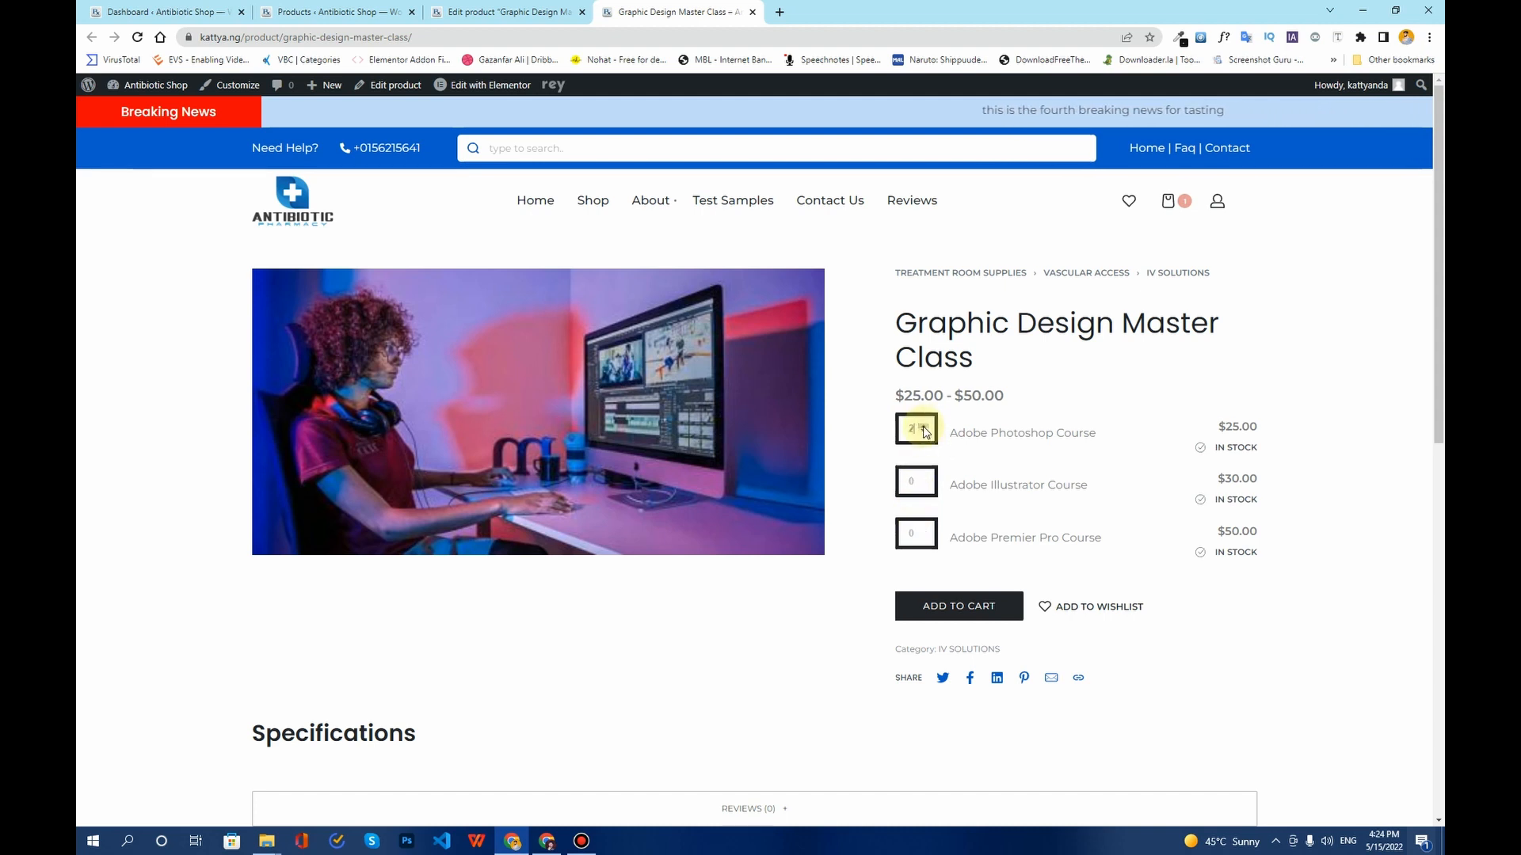
{"action": "left_click", "coordinate": [925, 433]}
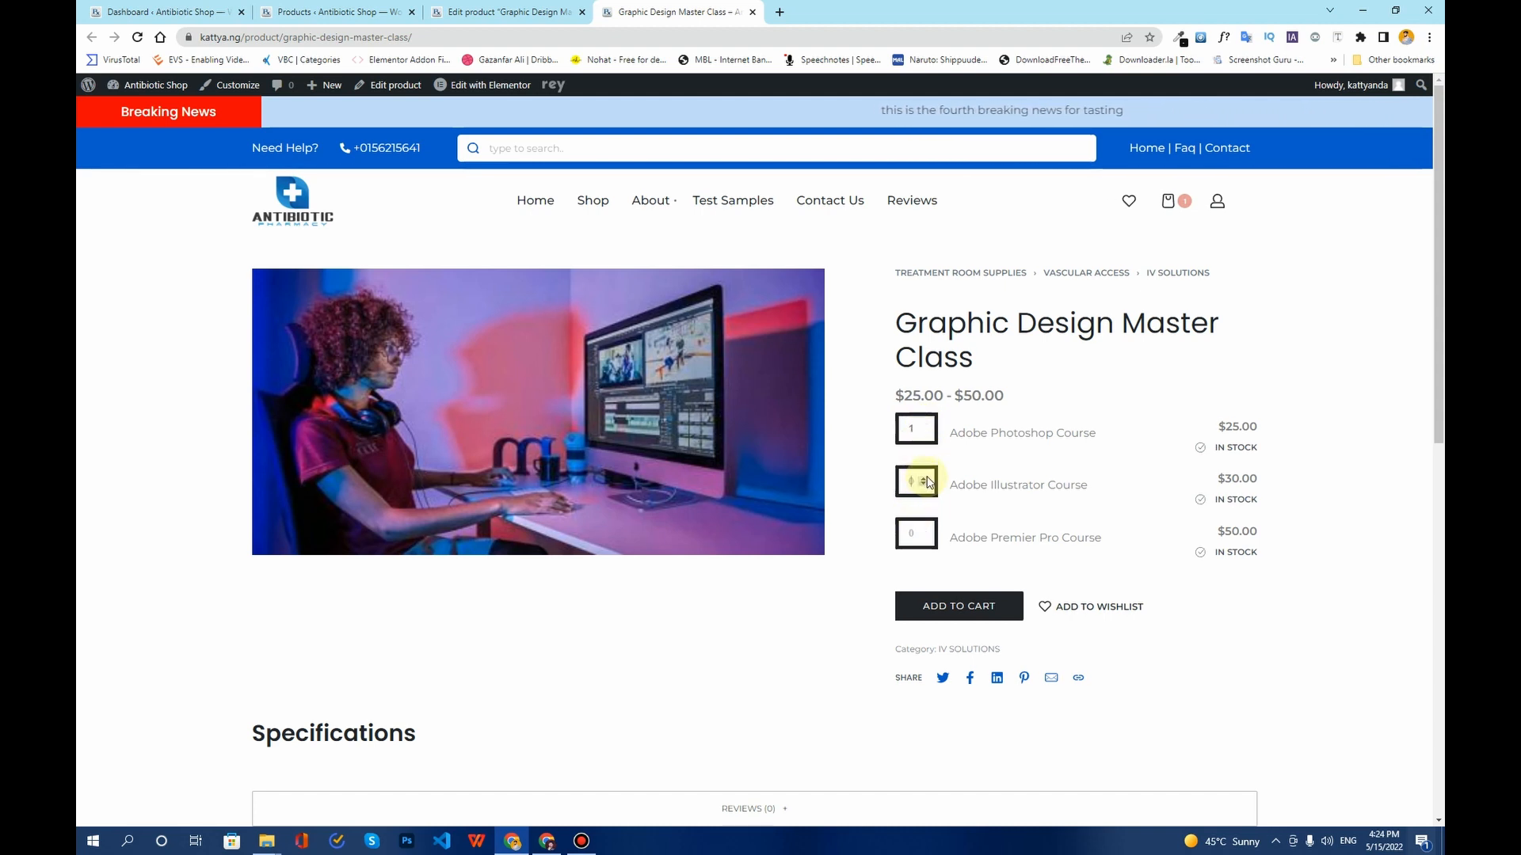
{"action": "left_click", "coordinate": [924, 478]}
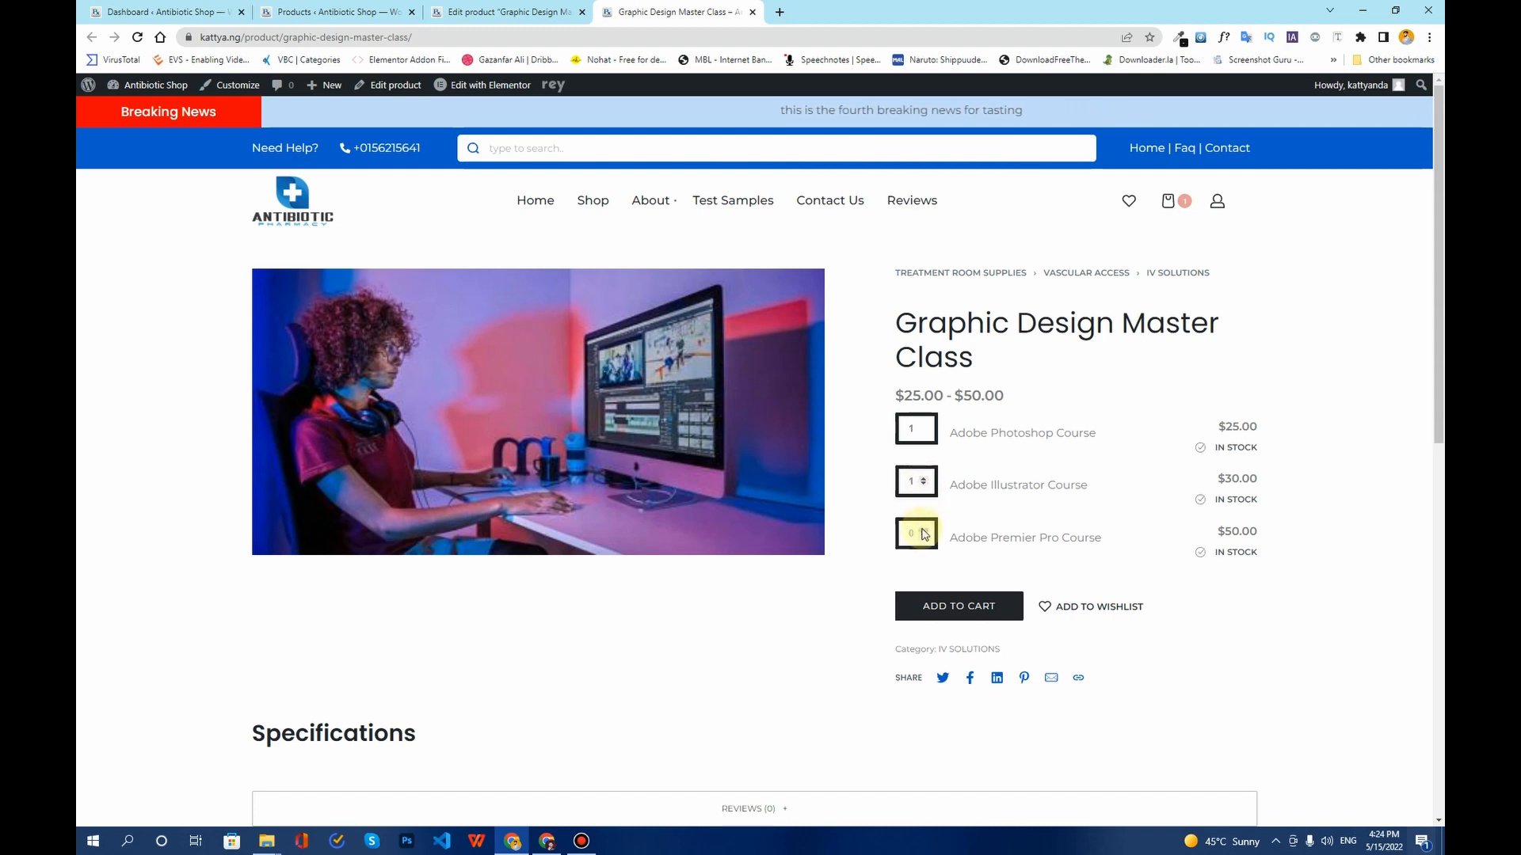
{"action": "left_click", "coordinate": [923, 529]}
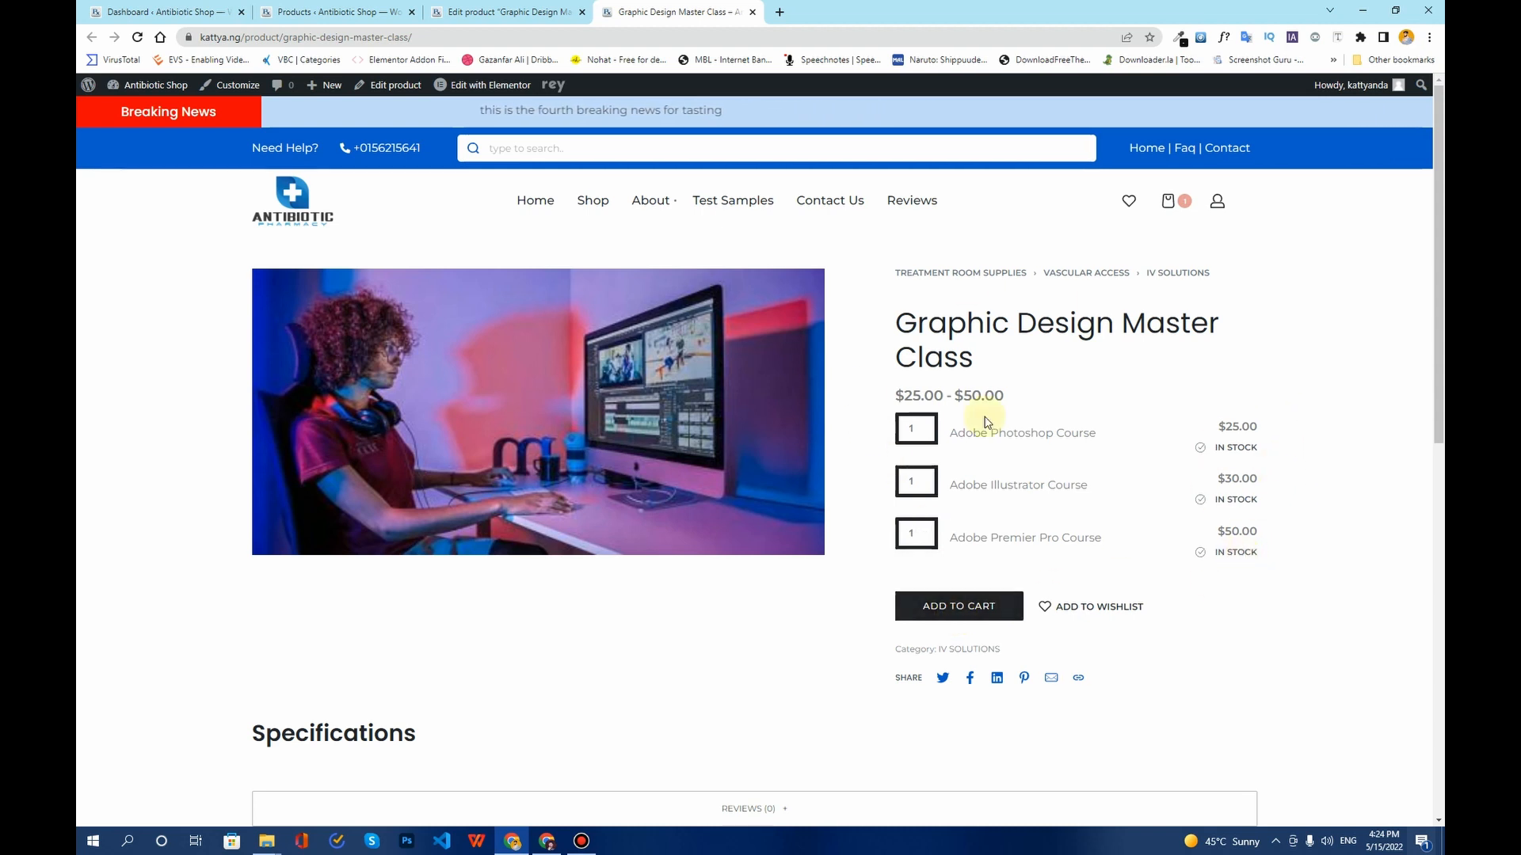
{"action": "scroll", "coordinate": [1154, 435], "scroll_direction": "down", "scroll_amount": 4}
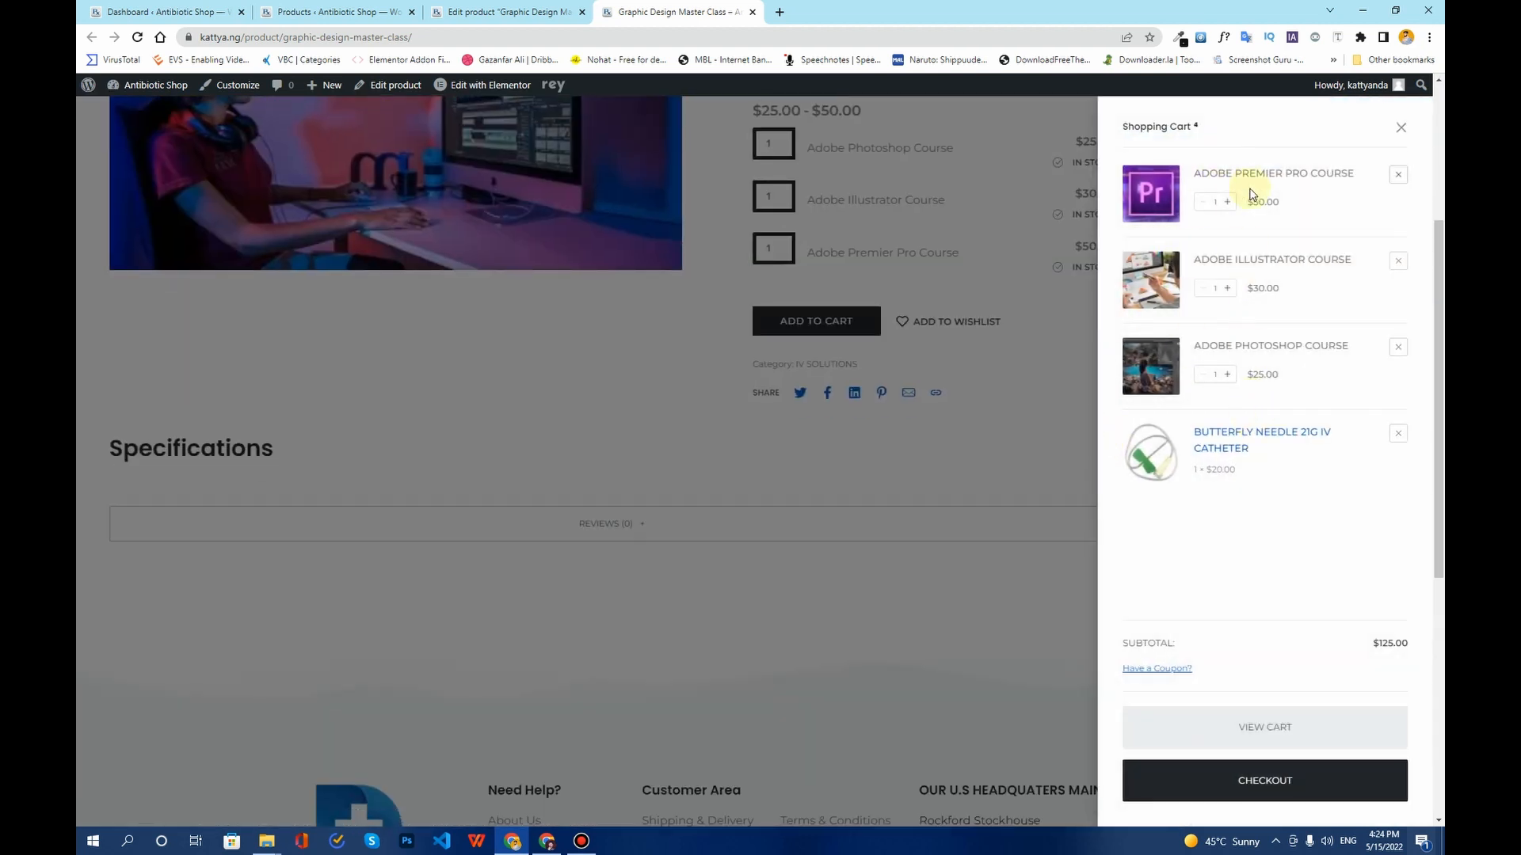
Remove the Butterfly Needle 21g IV Catheter from the shopping cart and close the cart.
{"action": "left_click", "coordinate": [1398, 433]}
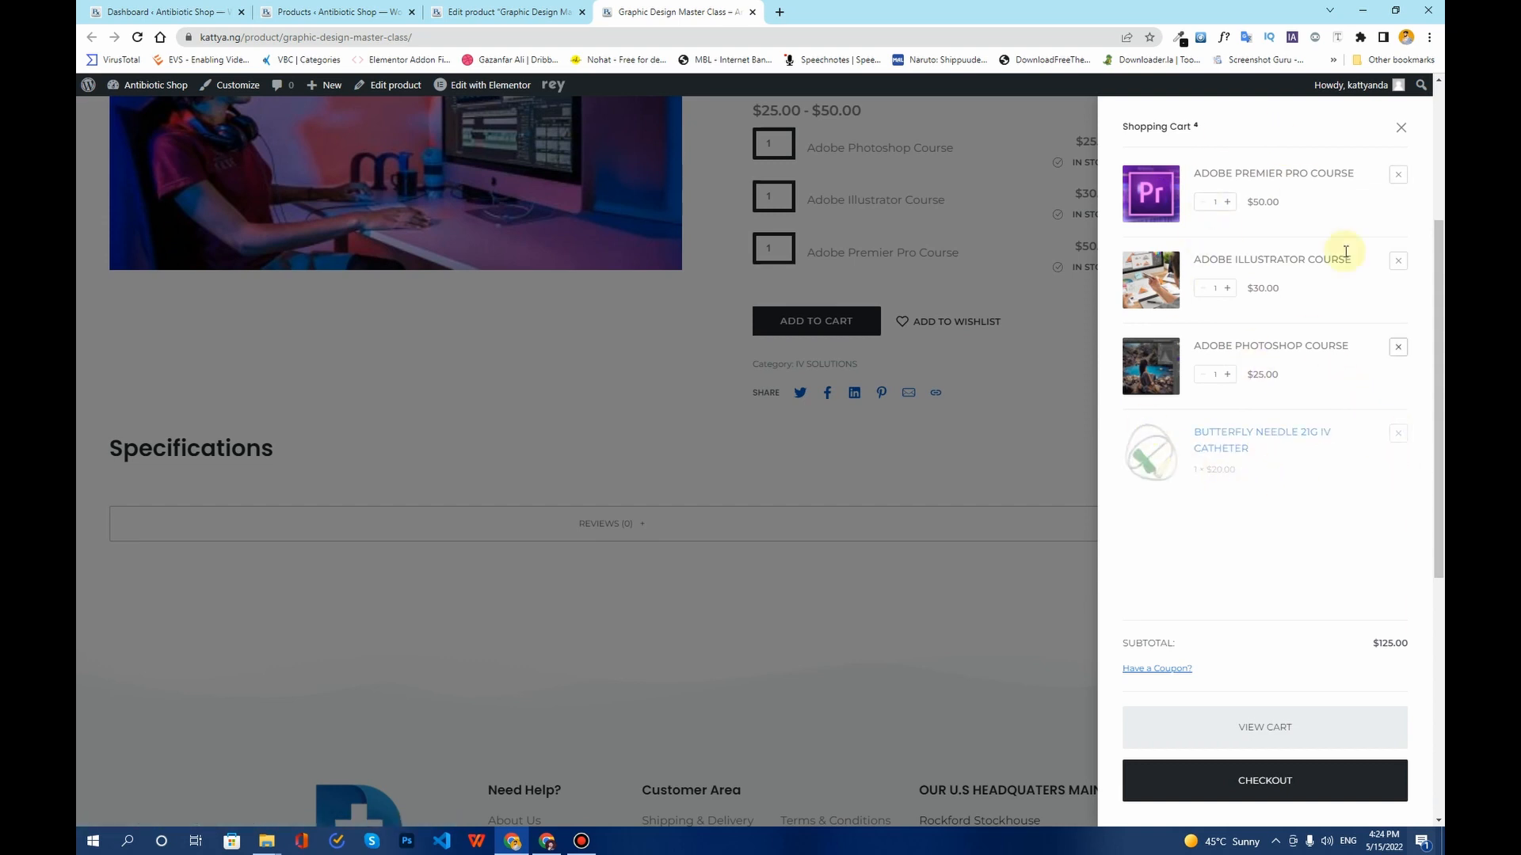
{"action": "left_click", "coordinate": [1402, 127]}
{"action": "scroll", "coordinate": [918, 258], "scroll_direction": "up", "scroll_amount": 2}
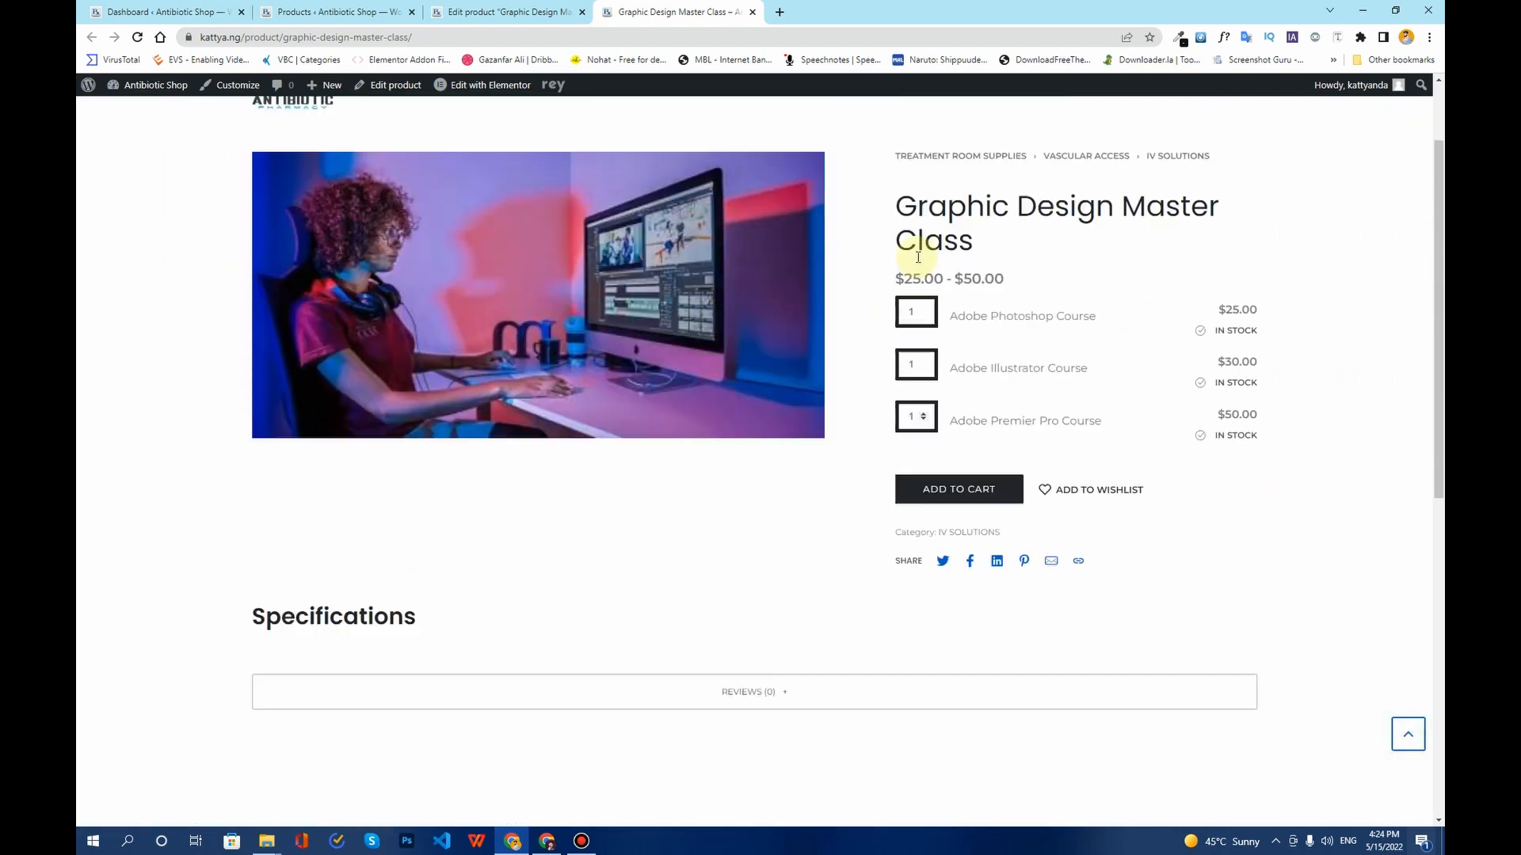
{"action": "scroll", "coordinate": [917, 261], "scroll_direction": "up", "scroll_amount": 2}
{"action": "scroll", "coordinate": [907, 273], "scroll_direction": "down", "scroll_amount": 8}
{"action": "scroll", "coordinate": [897, 291], "scroll_direction": "up", "scroll_amount": 6}
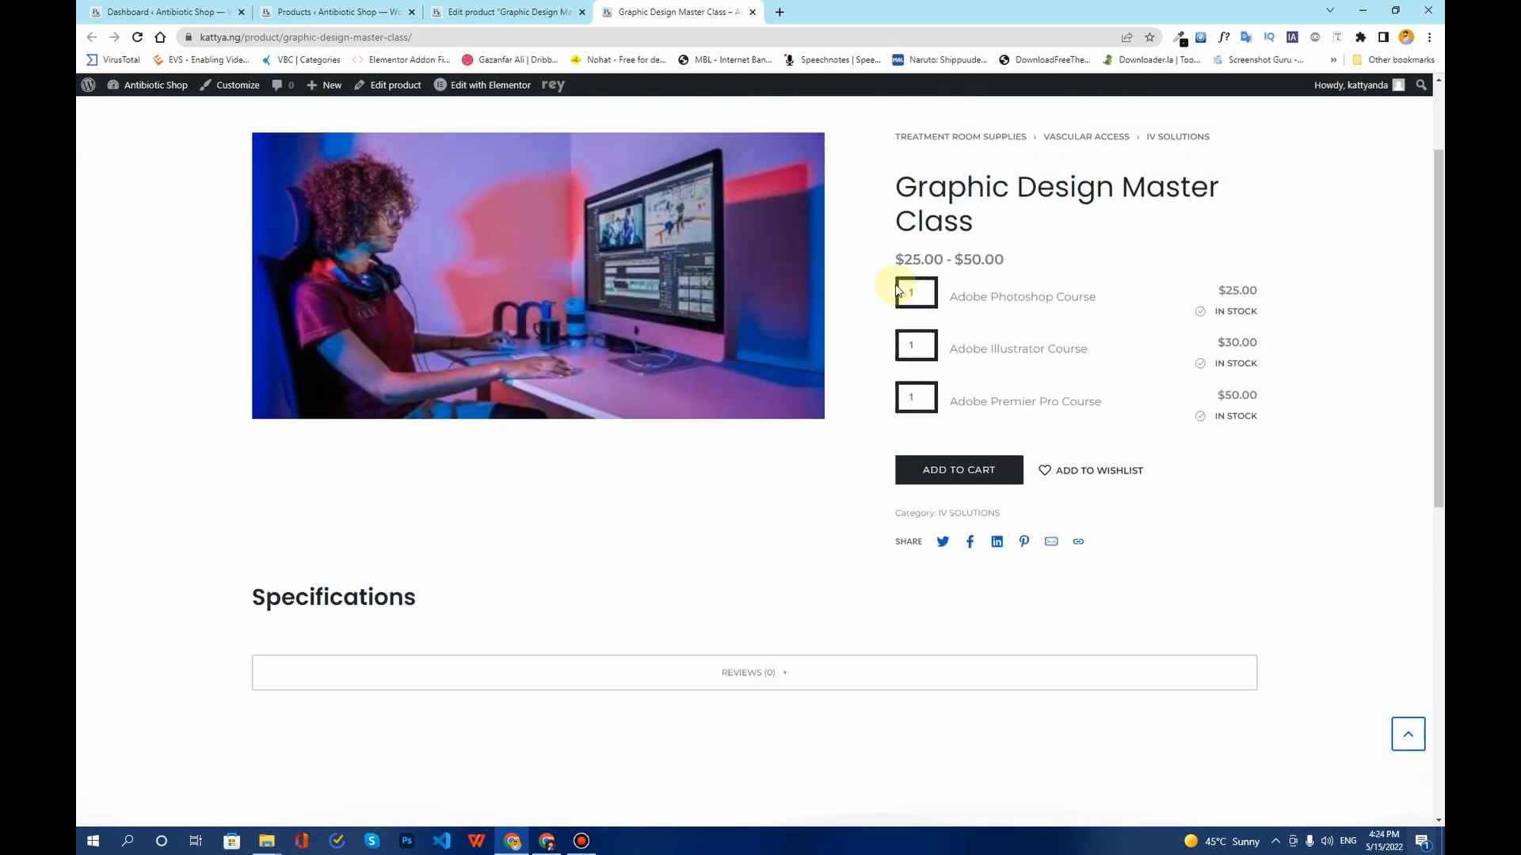
{"action": "scroll", "coordinate": [897, 291], "scroll_direction": "up", "scroll_amount": 2}
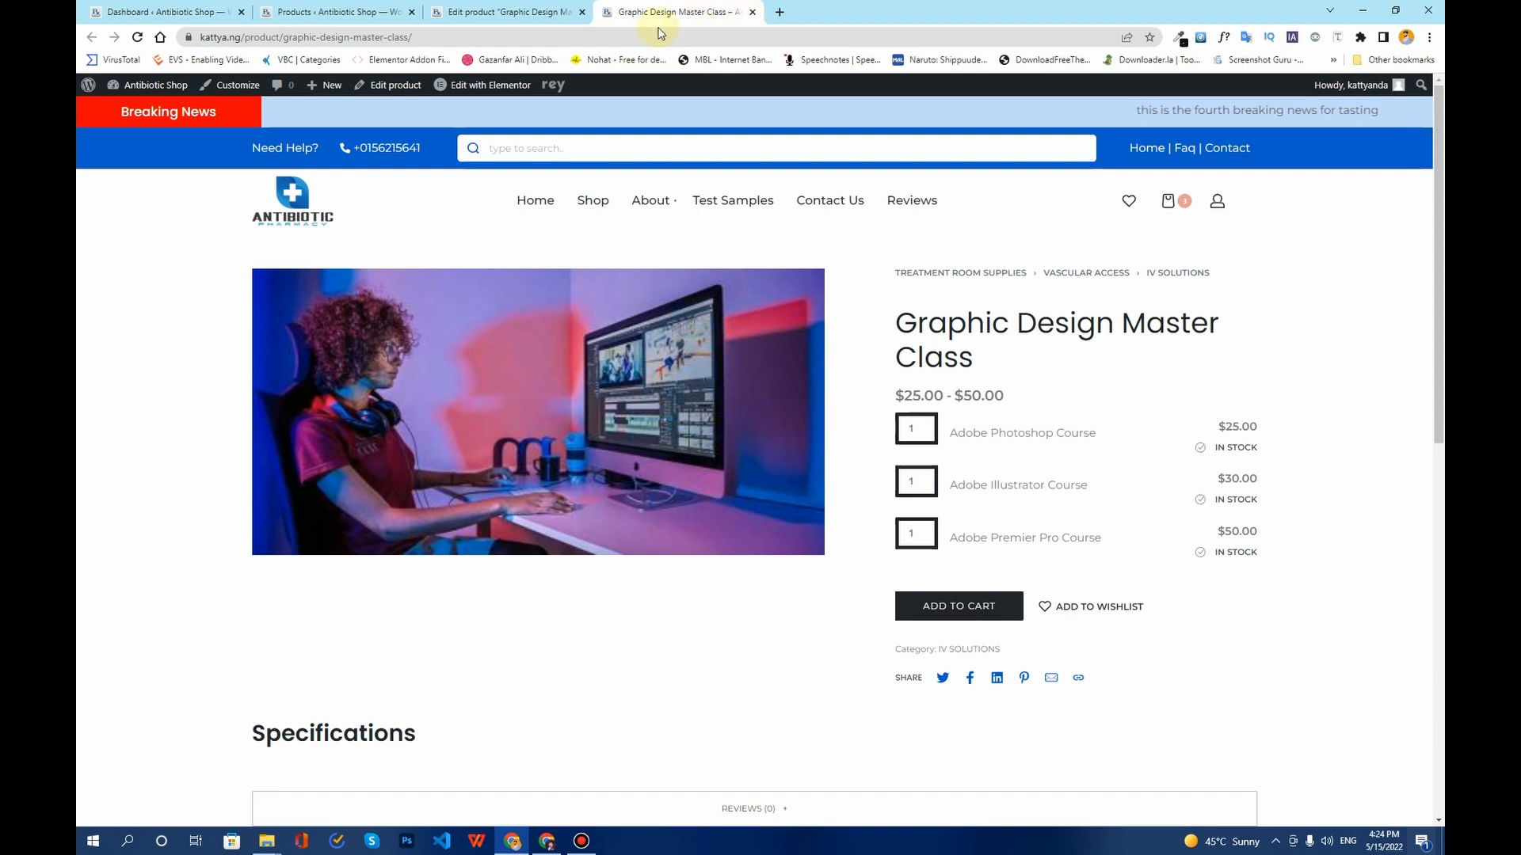
Add Butterfly Needle 21g Iv Catheter as an upsell in the linked products of the Graphic Design Master Class product.
{"action": "left_click", "coordinate": [530, 16]}
{"action": "scroll", "coordinate": [435, 496], "scroll_direction": "down", "scroll_amount": 3}
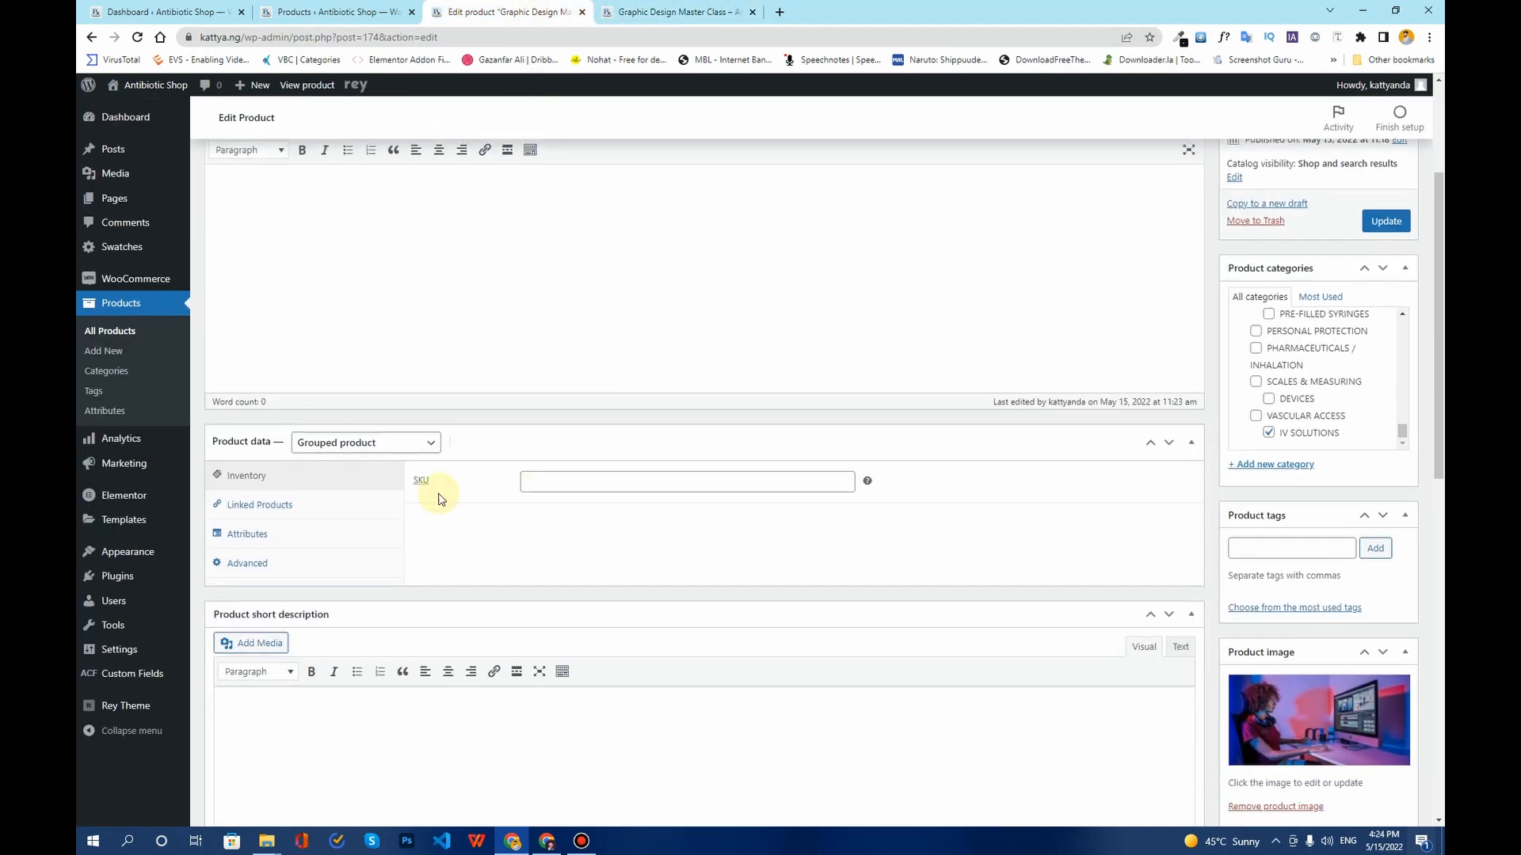
{"action": "left_click", "coordinate": [305, 510]}
{"action": "left_click", "coordinate": [323, 9]}
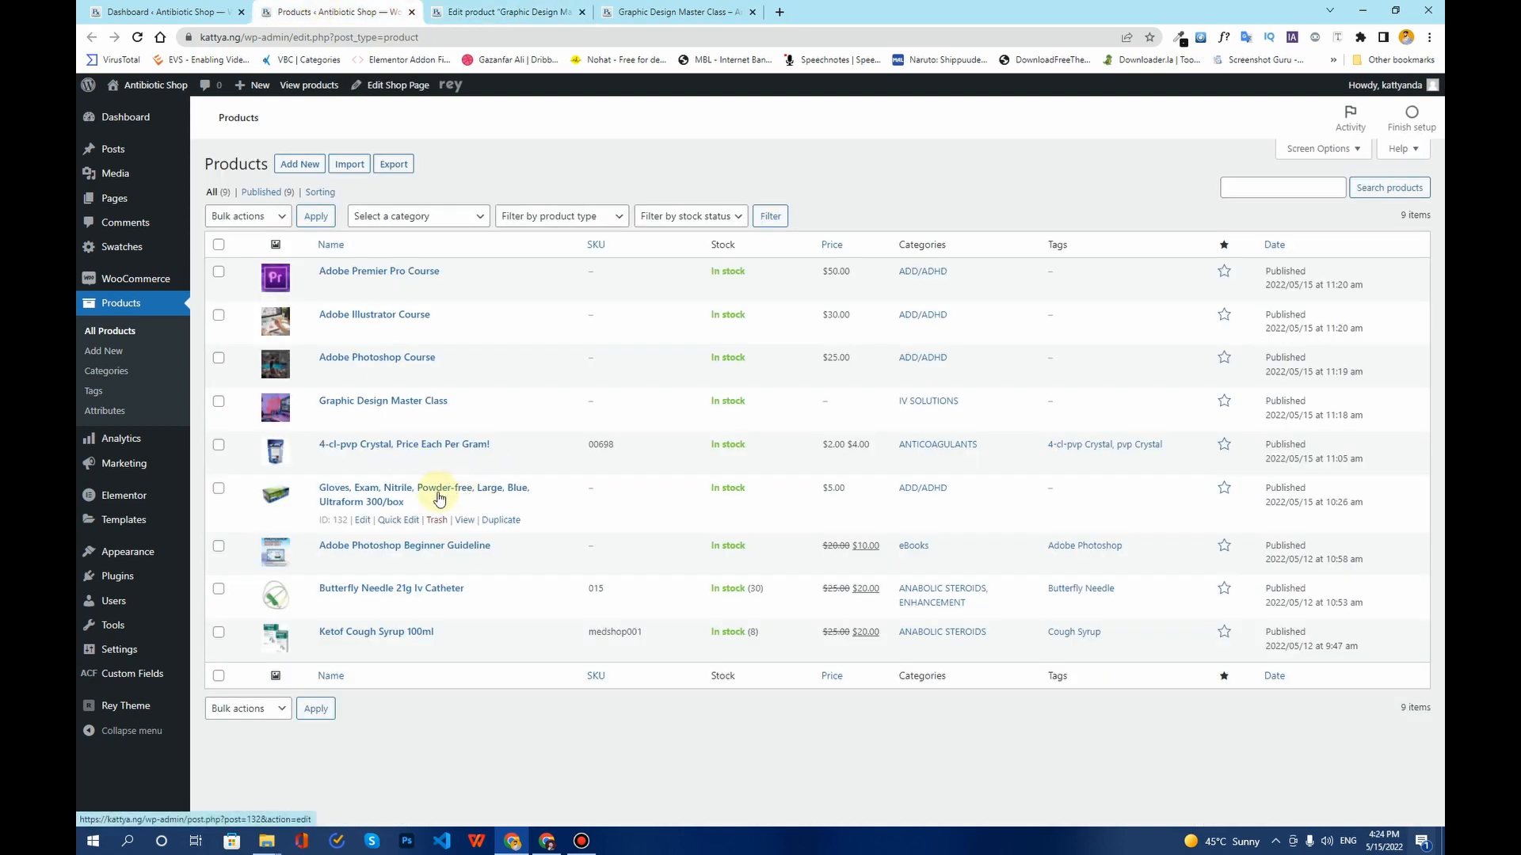
{"action": "left_click_drag", "start_coordinate": [486, 587], "coordinate": [330, 586]}
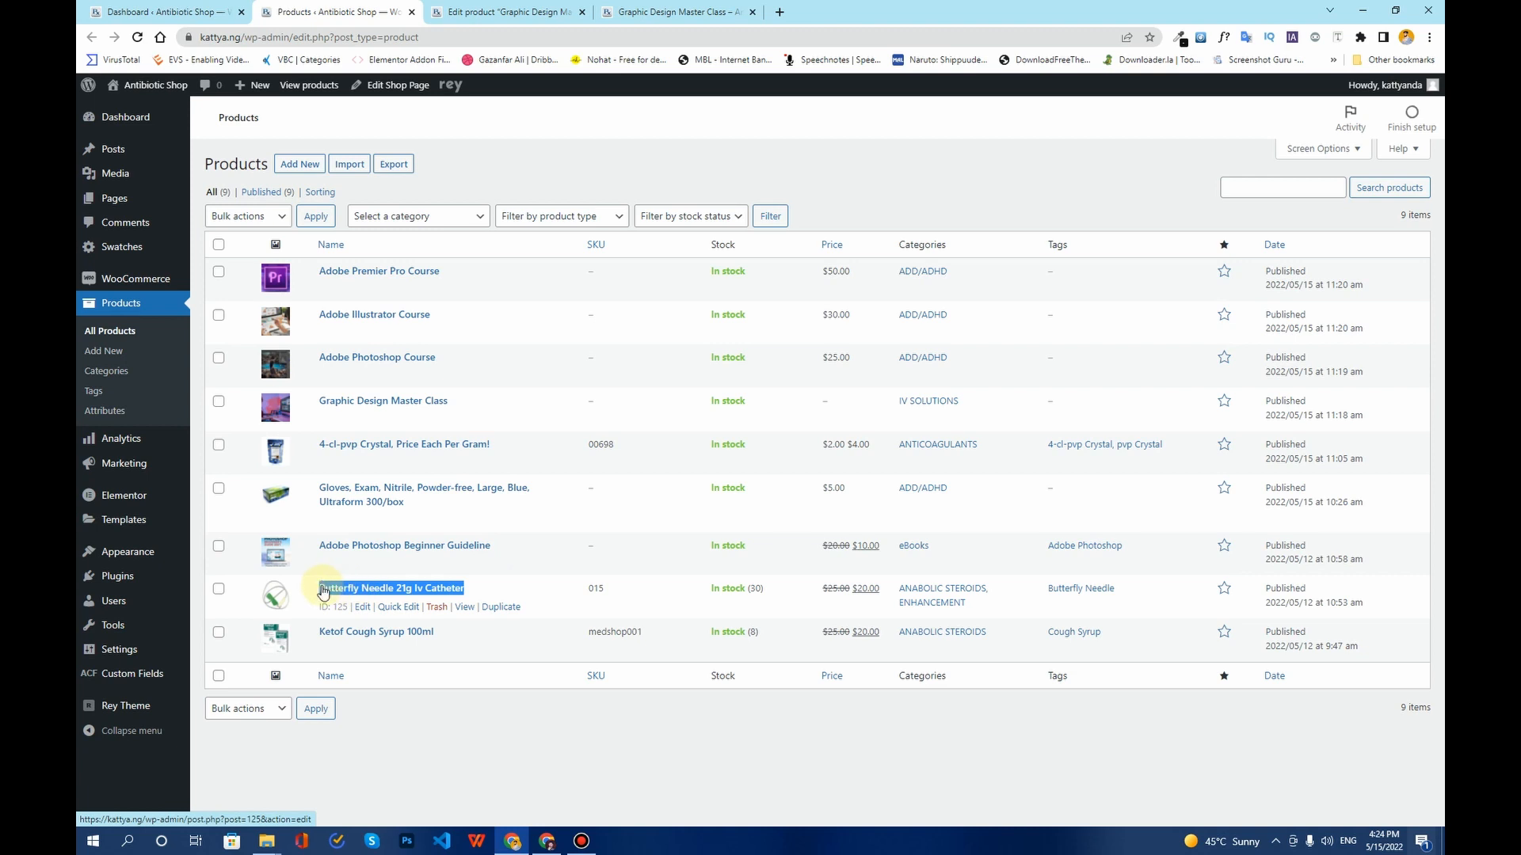
{"action": "left_click", "coordinate": [527, 10]}
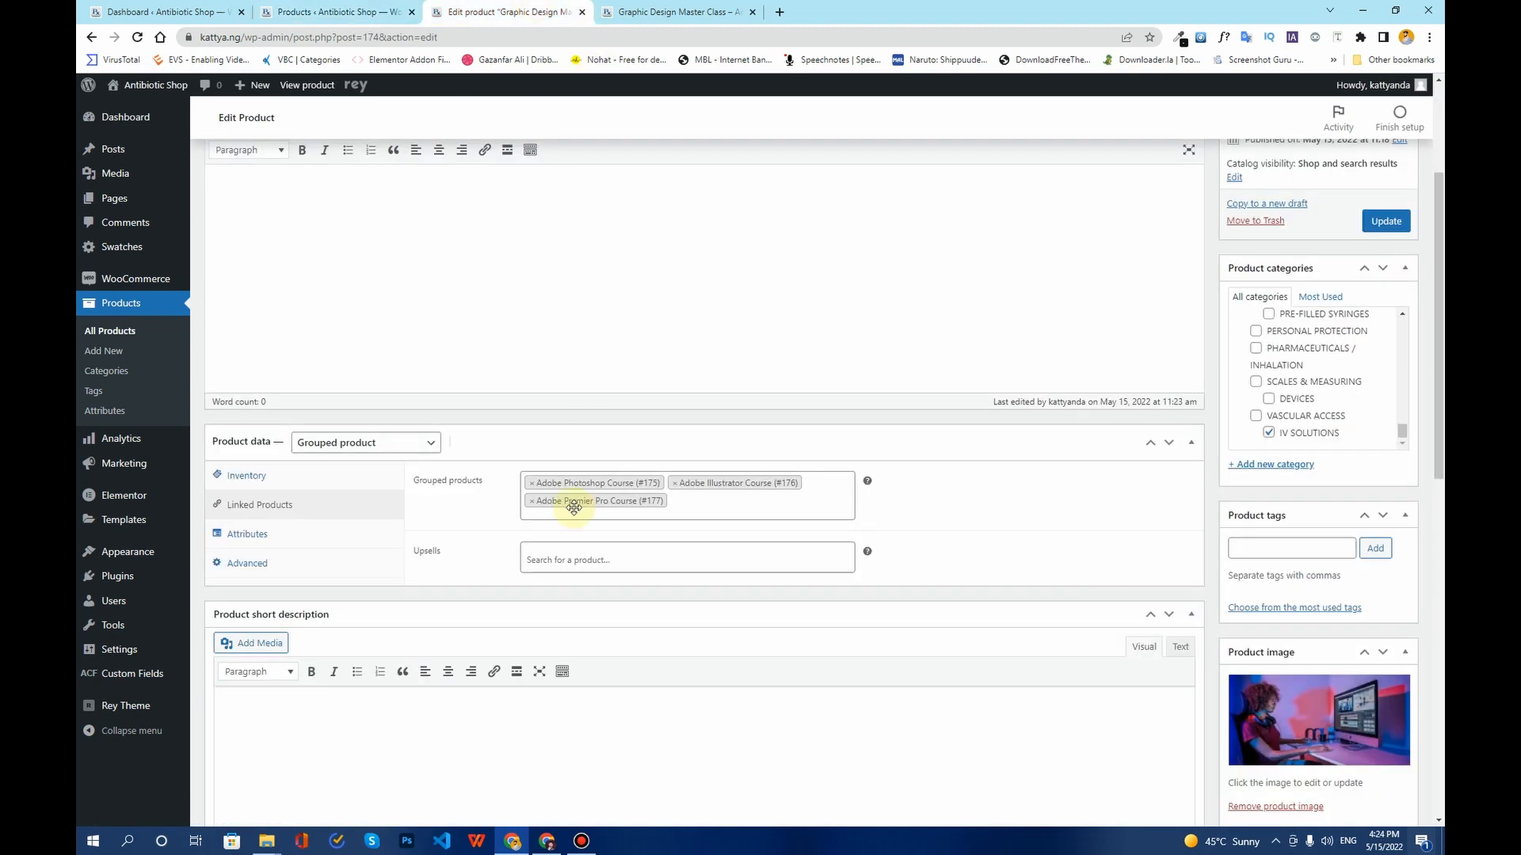
{"action": "left_click", "coordinate": [569, 557]}
{"action": "type", "text": "Butterfly Needle 21g Iv Catheter"}
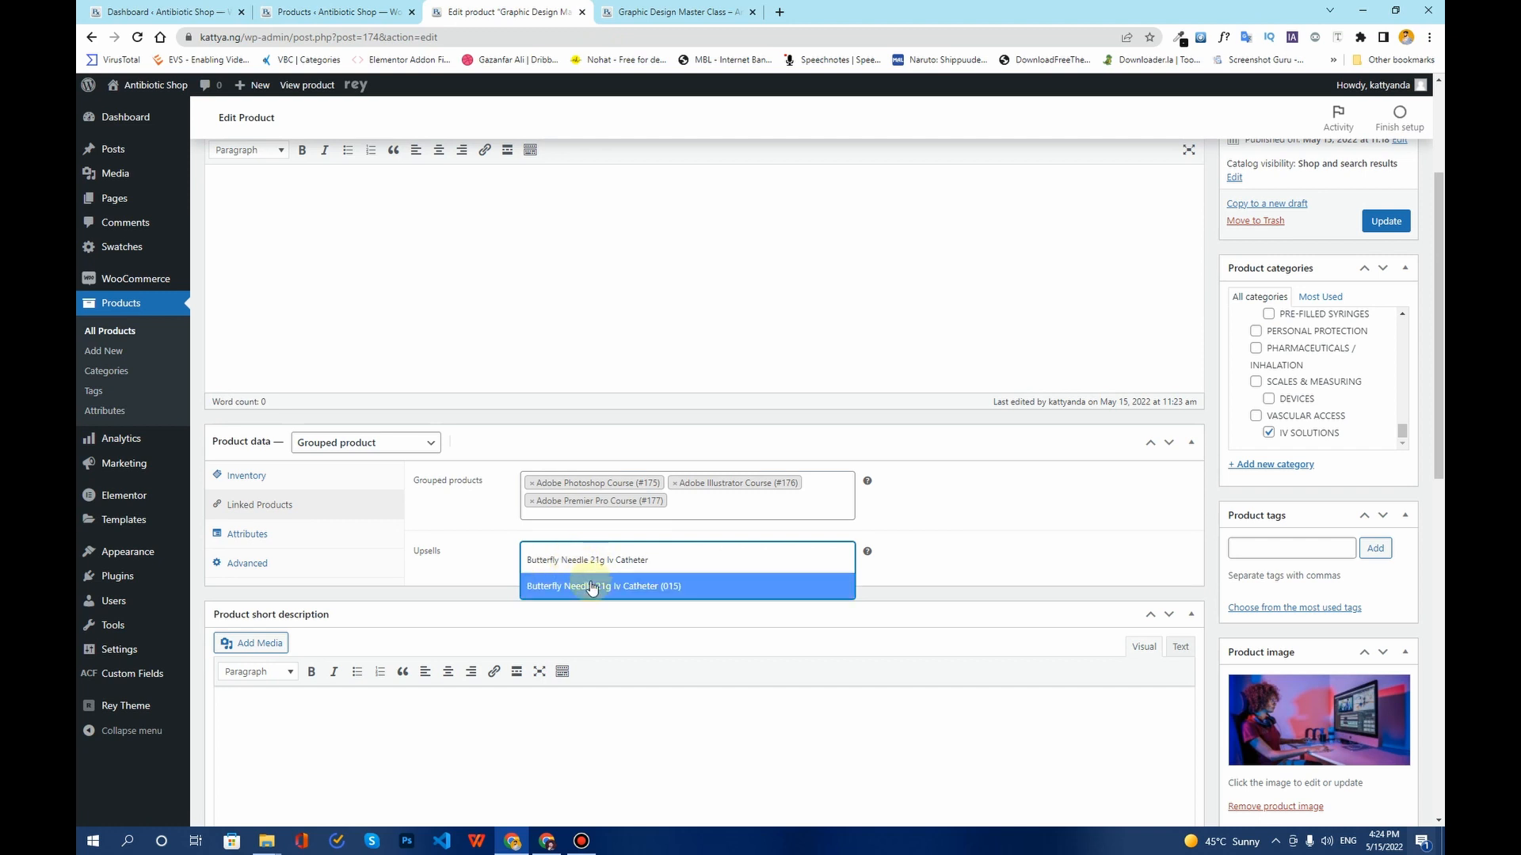
{"action": "left_click", "coordinate": [595, 587]}
Copy the name Ketof Cough Syrup 100ml from the product list and add that product to the upsells.
{"action": "left_click", "coordinate": [333, 13]}
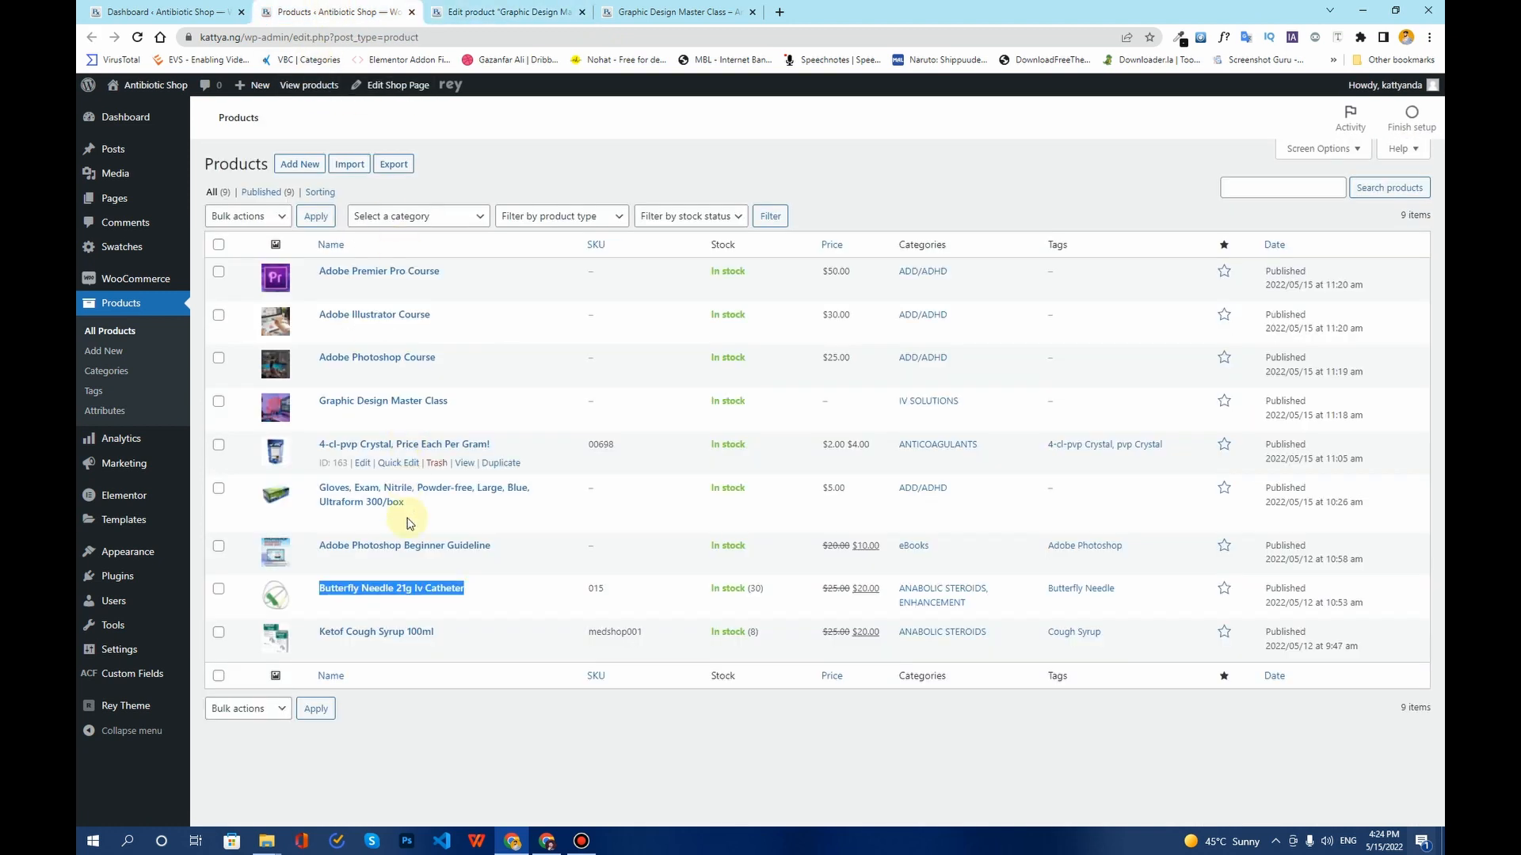
{"action": "left_click_drag", "start_coordinate": [434, 631], "coordinate": [321, 631]}
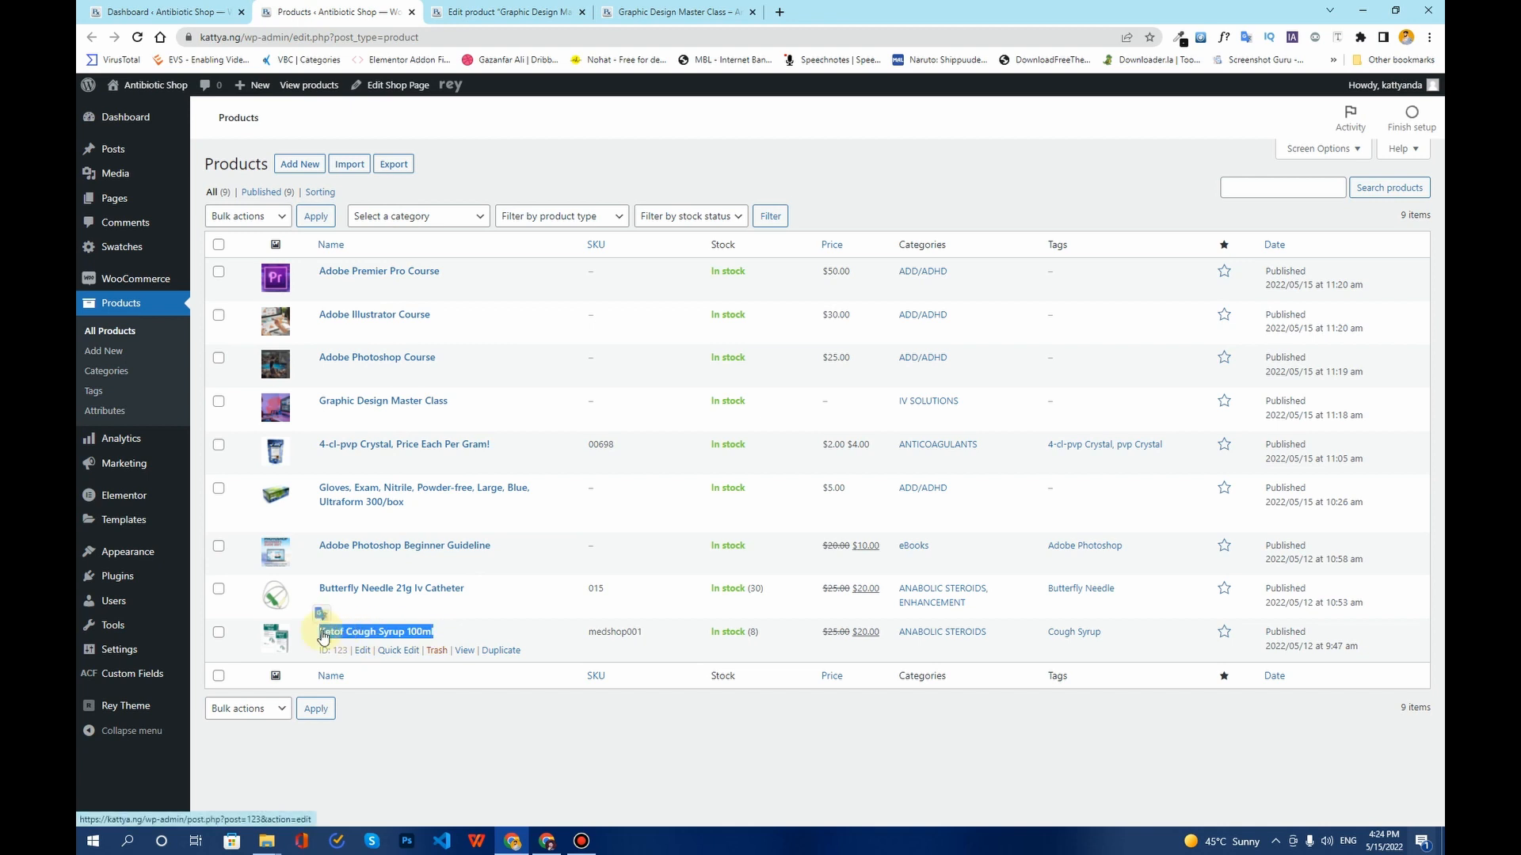
{"action": "key", "text": "ctrl+c"}
{"action": "left_click", "coordinate": [499, 13]}
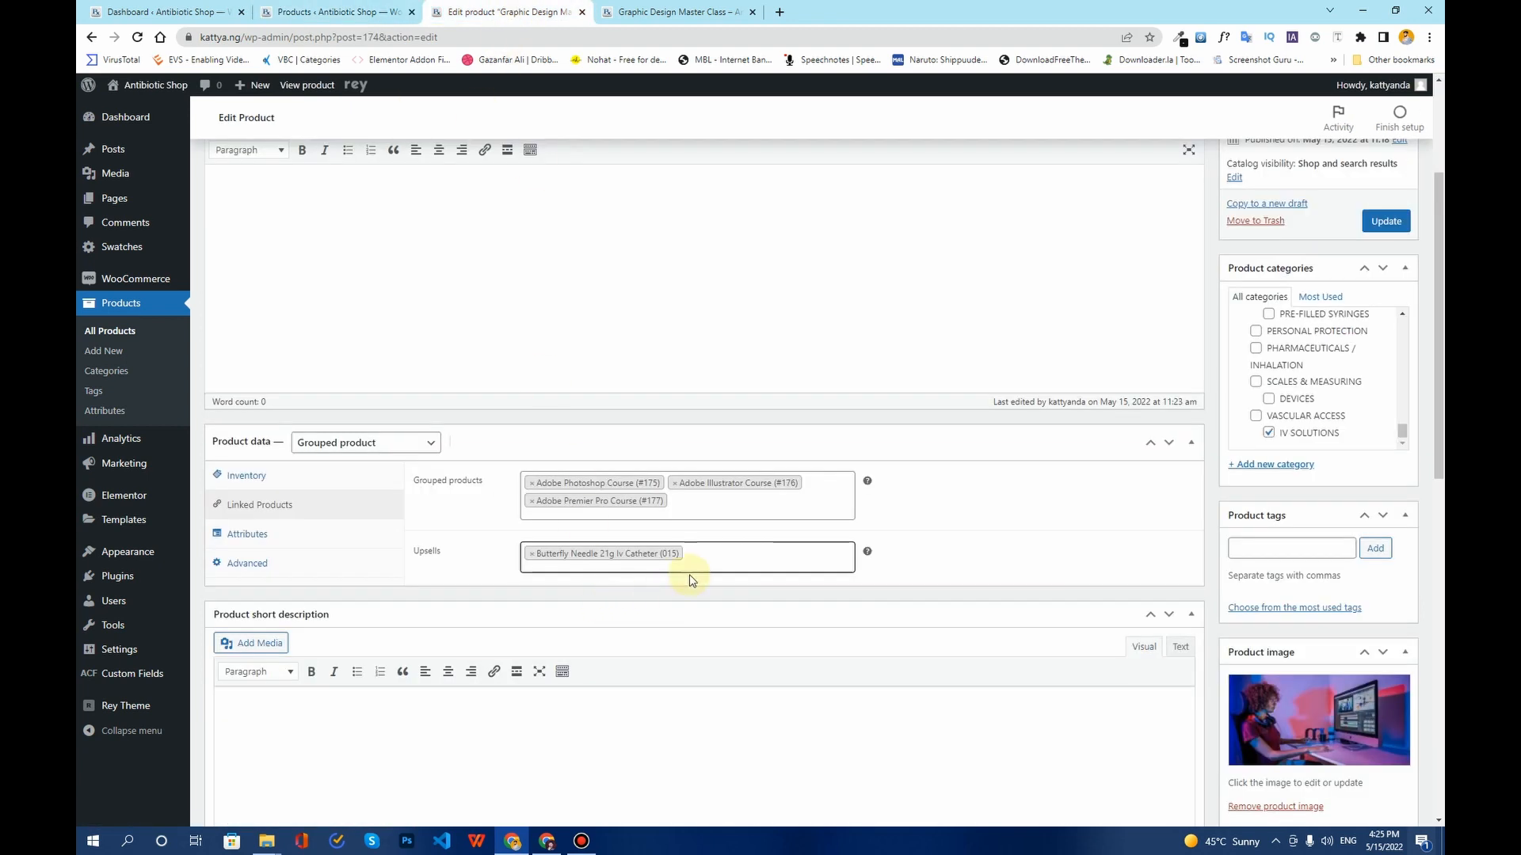
{"action": "left_click", "coordinate": [704, 567]}
{"action": "key", "text": "ctrl+v"}
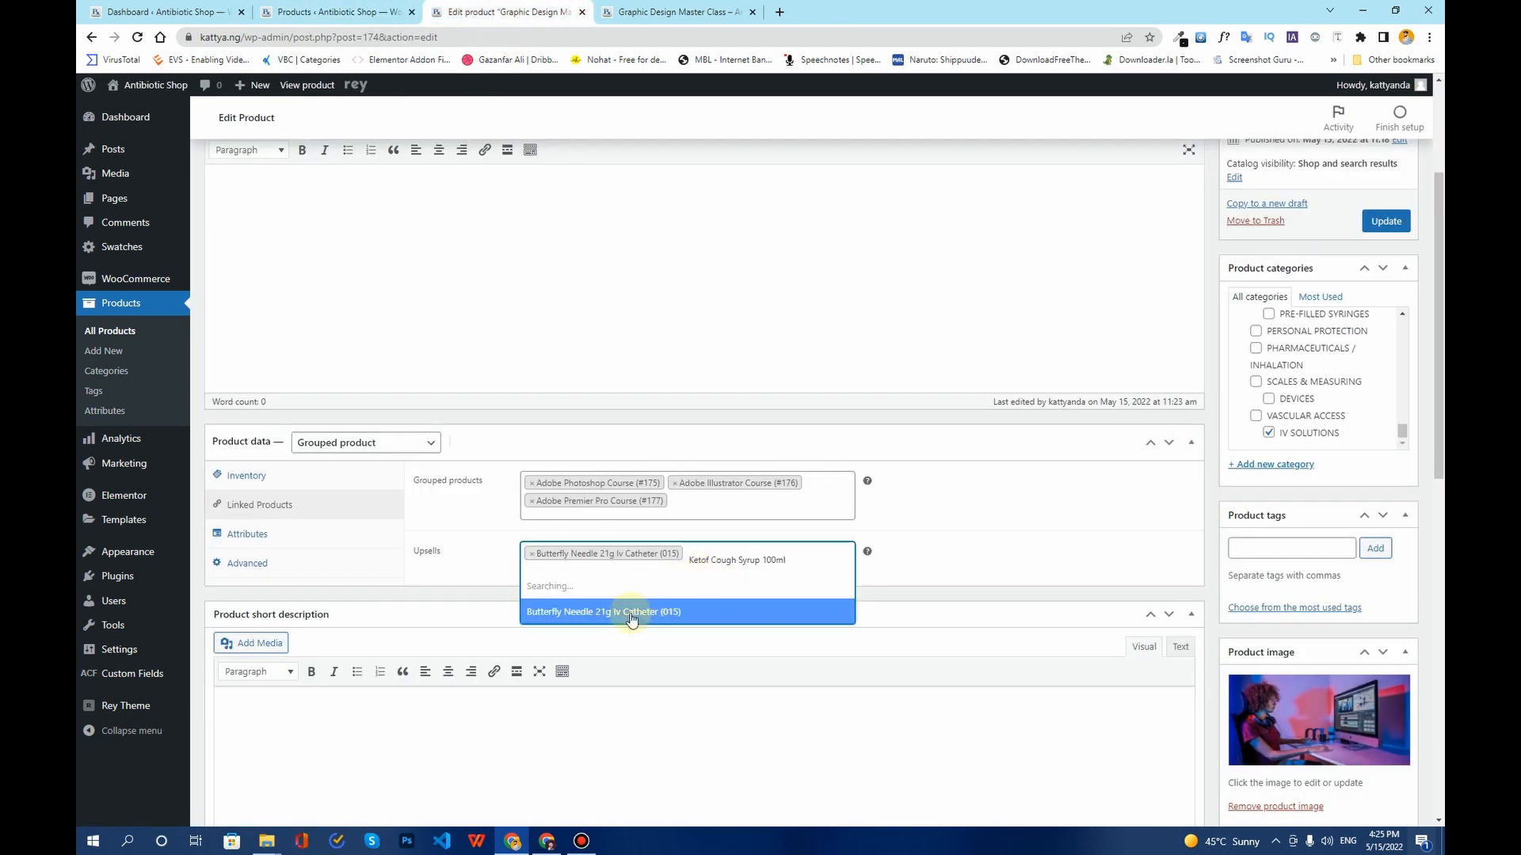
{"action": "left_click", "coordinate": [634, 586]}
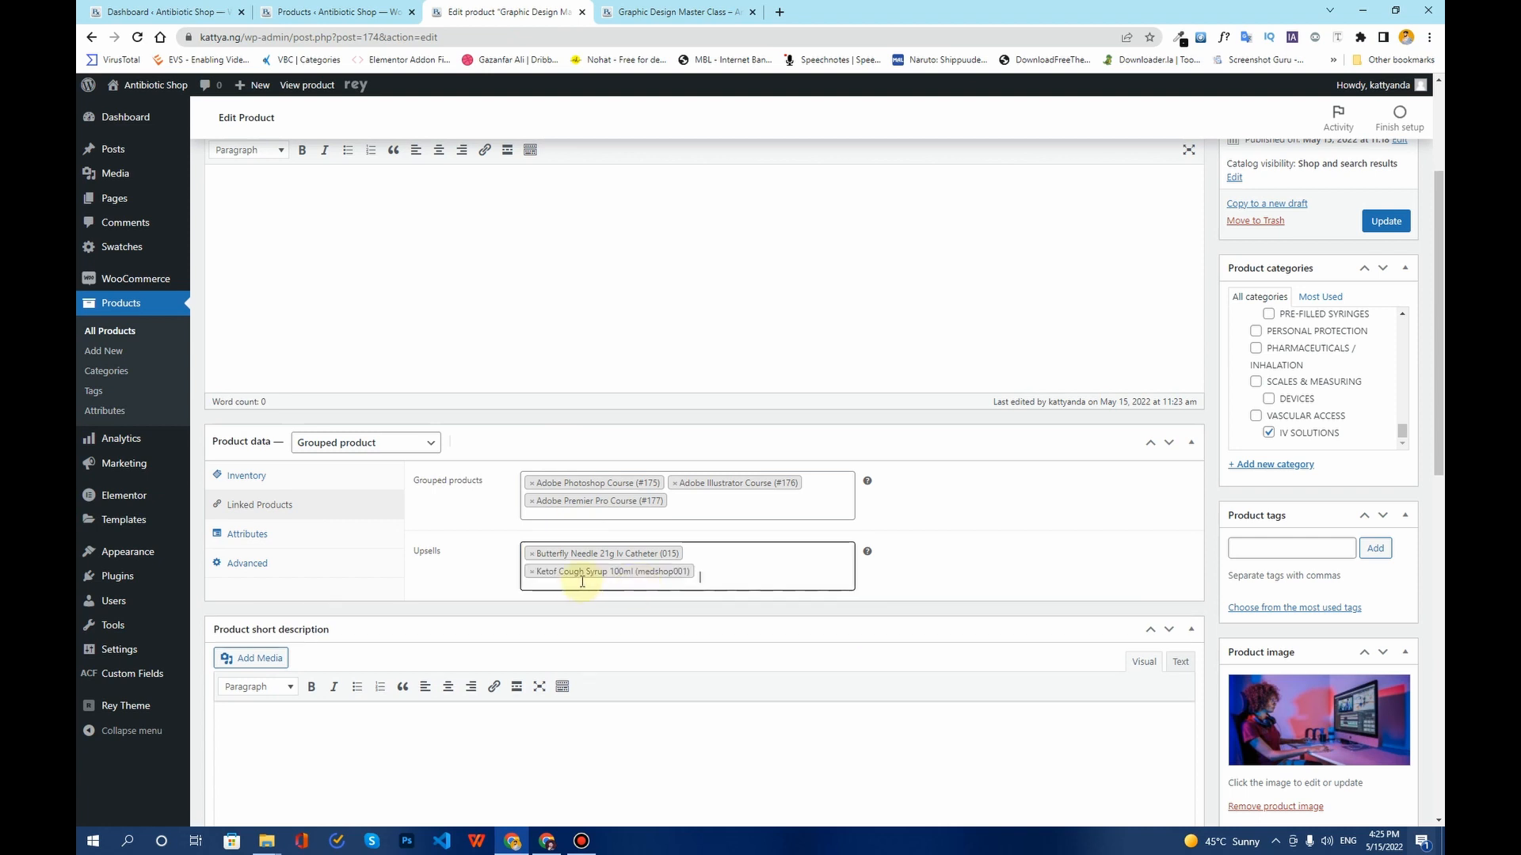
Add the Black variation of Gloves, Exam, Nitrile, Powder-free, Large, Blue, Ultraform 300/box to the upsells and update the product.
{"action": "left_click", "coordinate": [336, 12]}
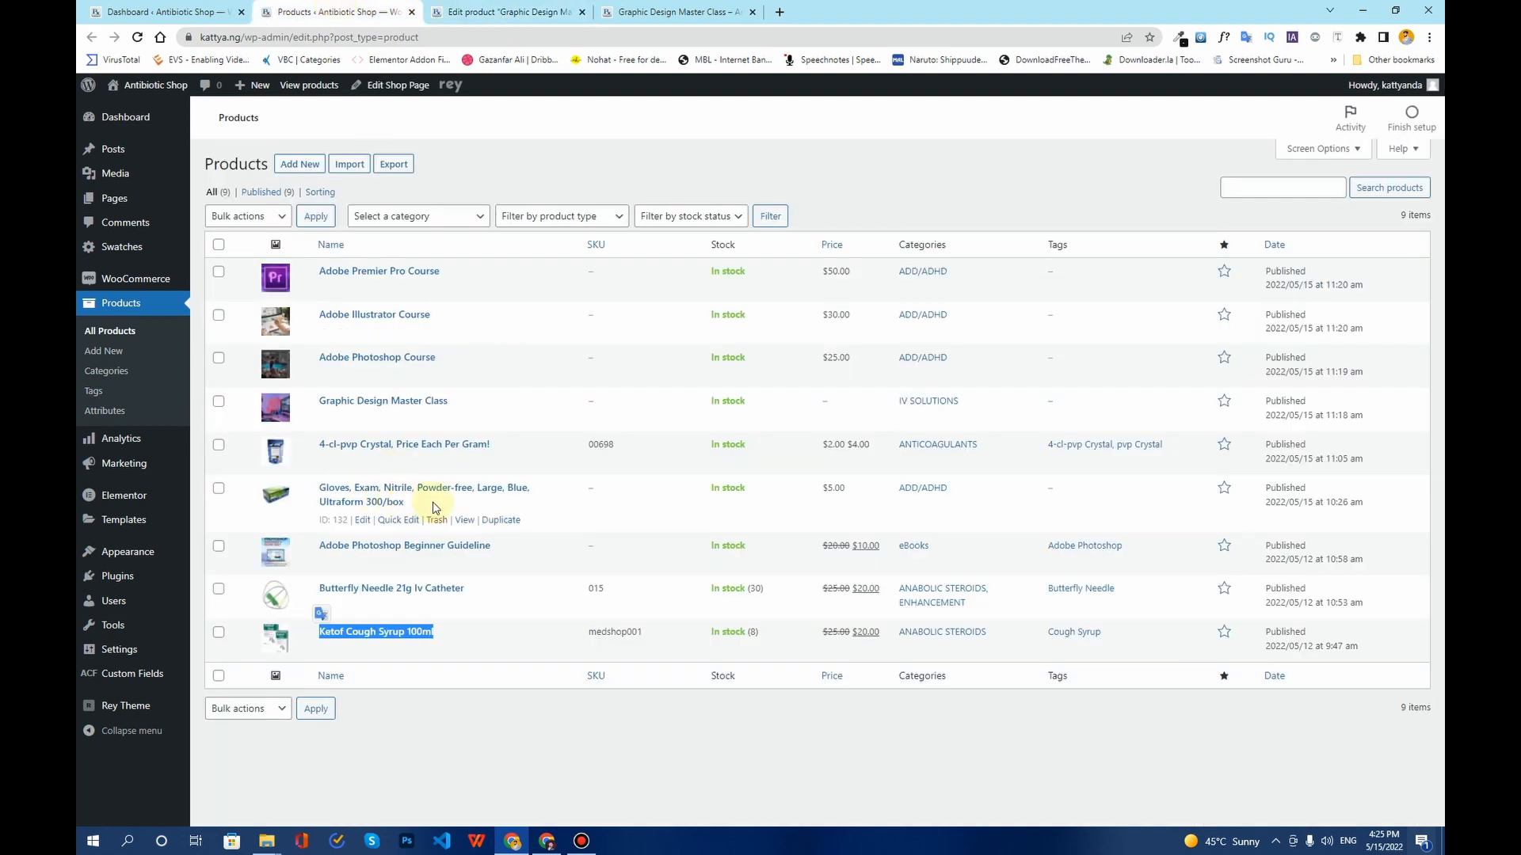
{"action": "triple_click", "coordinate": [341, 493]}
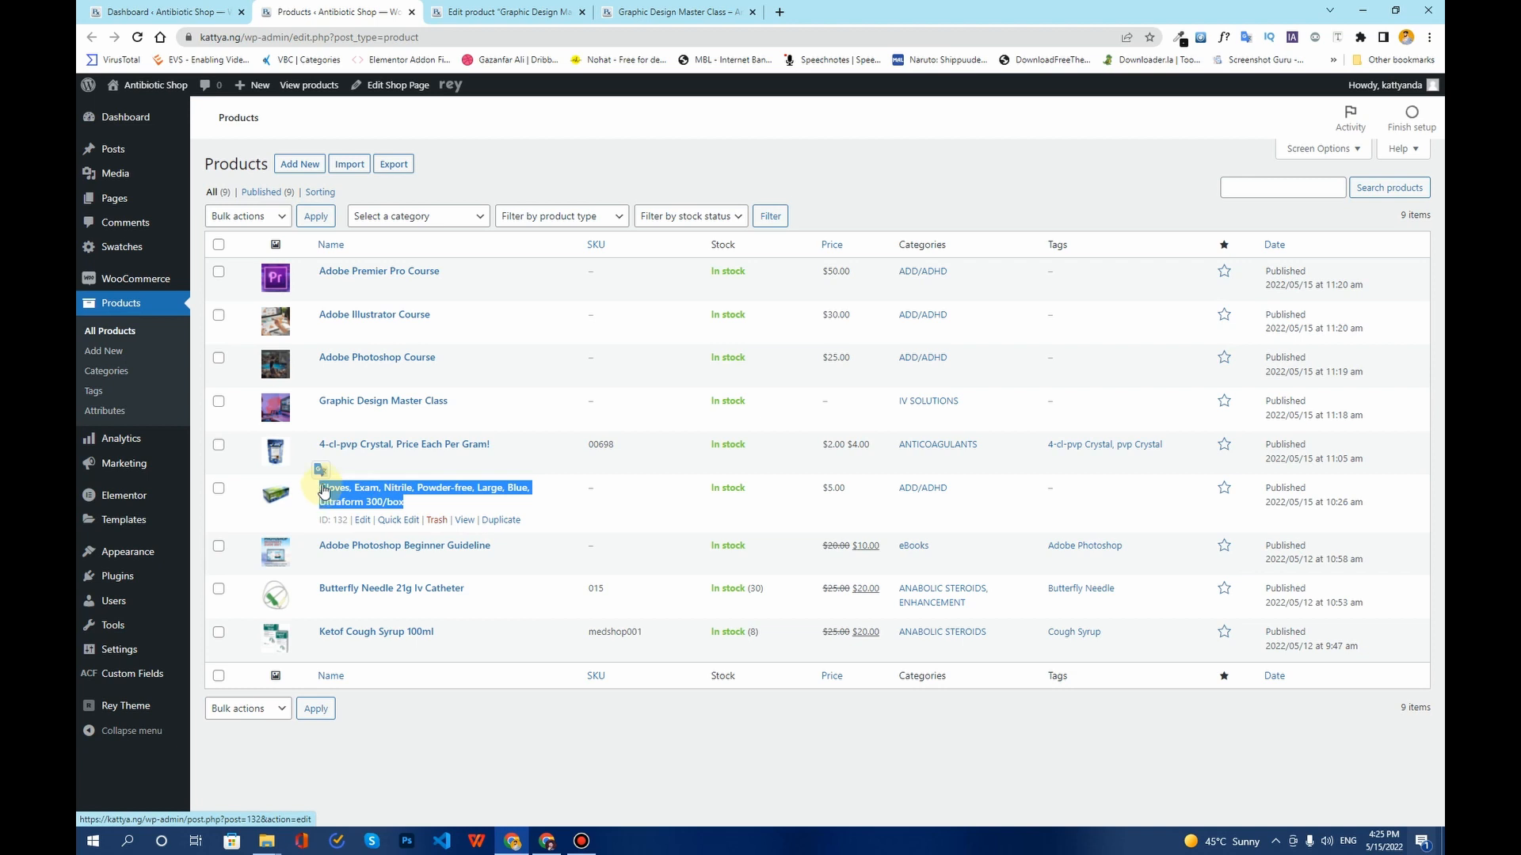
{"action": "key", "text": "ctrl+c"}
{"action": "left_click", "coordinate": [504, 12]}
{"action": "key", "text": "ctrl+v"}
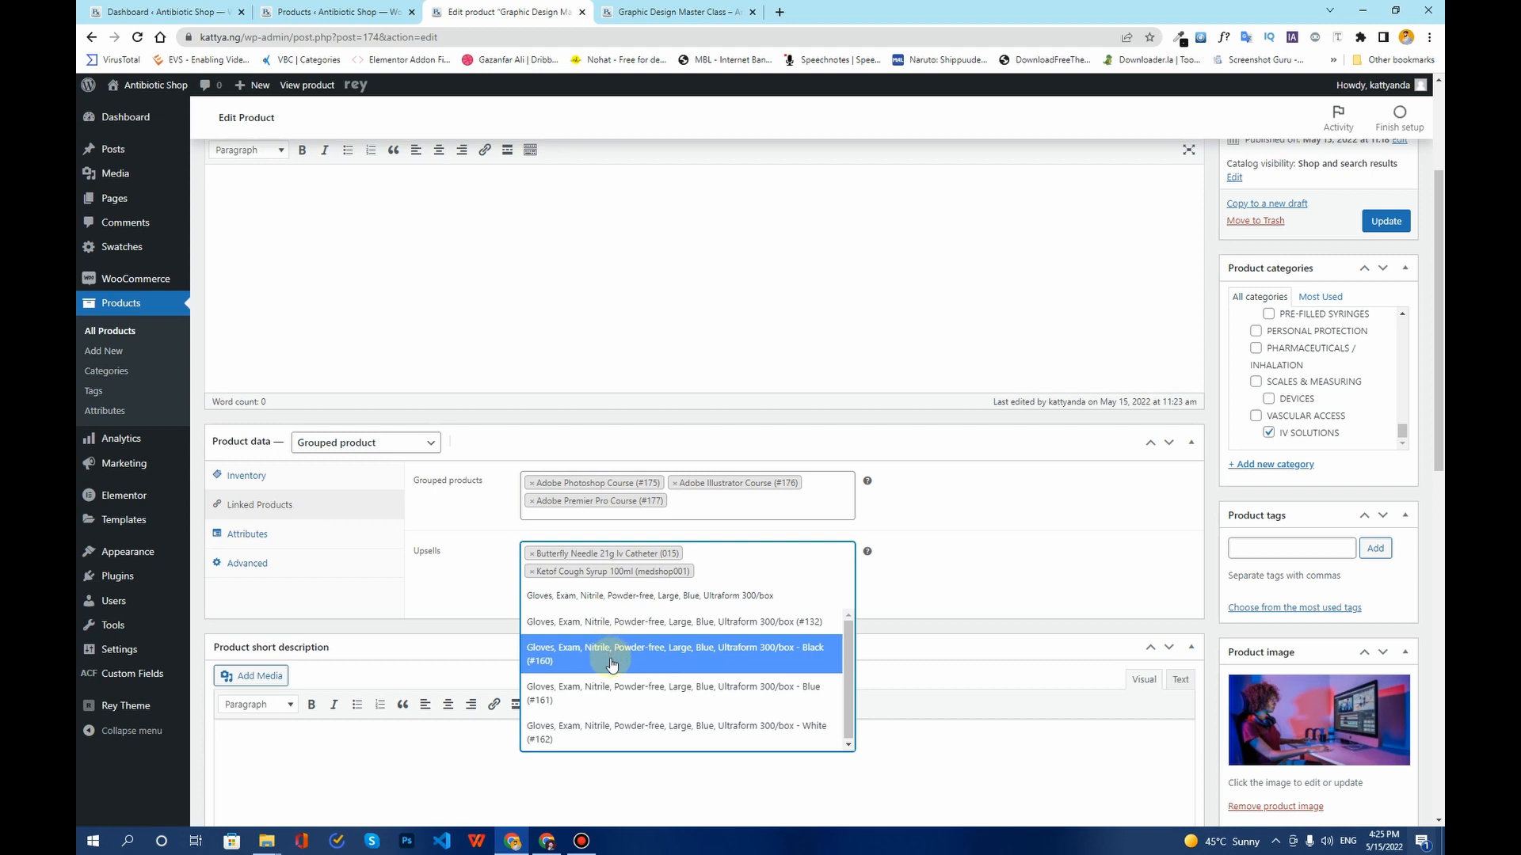
{"action": "left_click", "coordinate": [610, 659]}
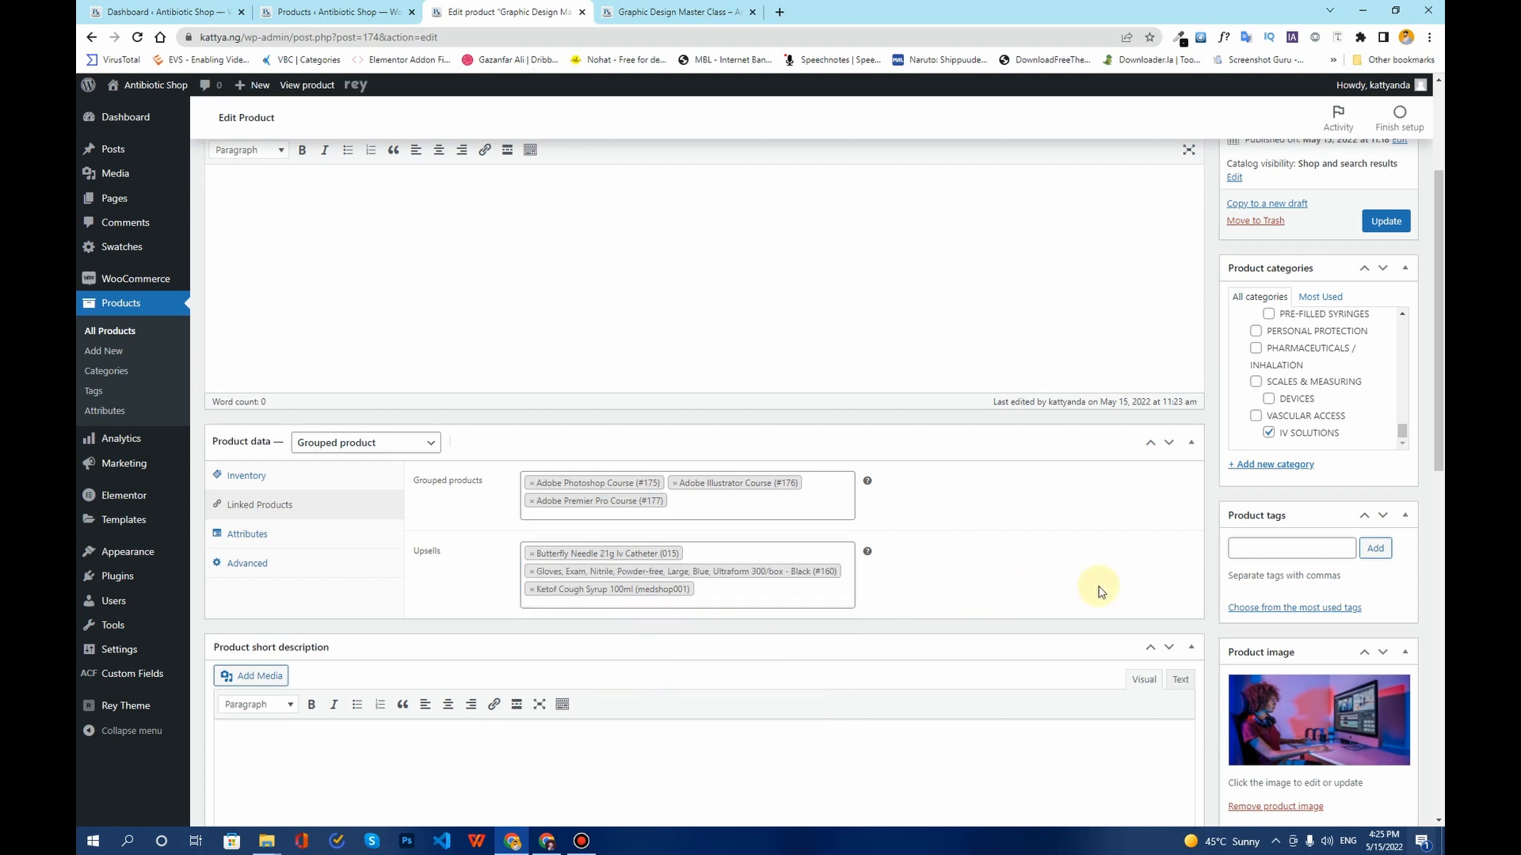
{"action": "left_click", "coordinate": [1387, 224]}
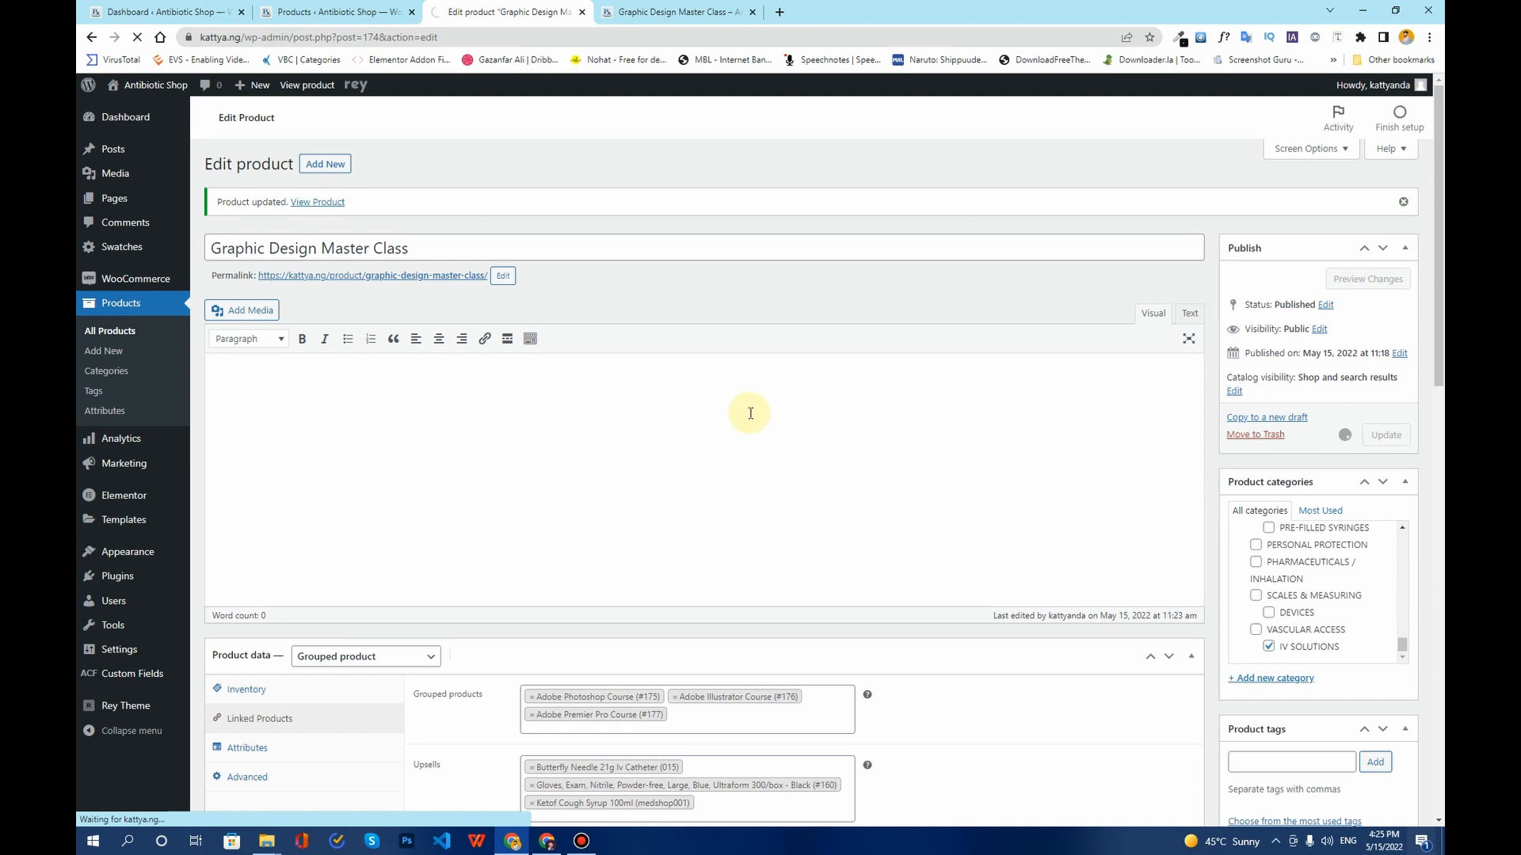
{"action": "scroll", "coordinate": [749, 414], "scroll_direction": "down", "scroll_amount": 2}
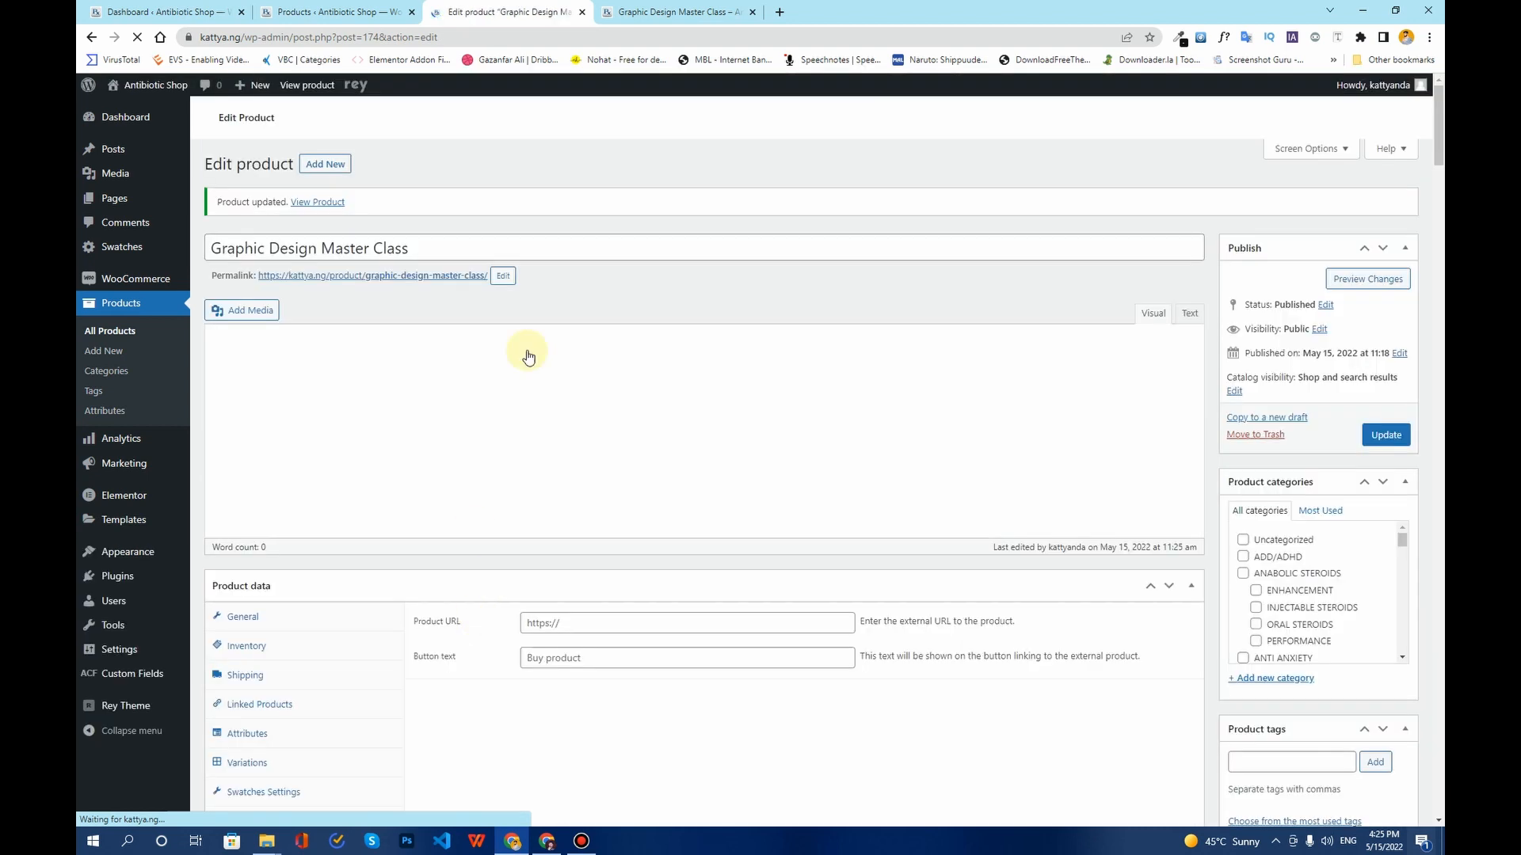
Reload the Graphic Design Master Class page on the storefront and examine its grouped courses and the suggested upsell products.
{"action": "left_click", "coordinate": [658, 12]}
{"action": "left_click", "coordinate": [143, 37]}
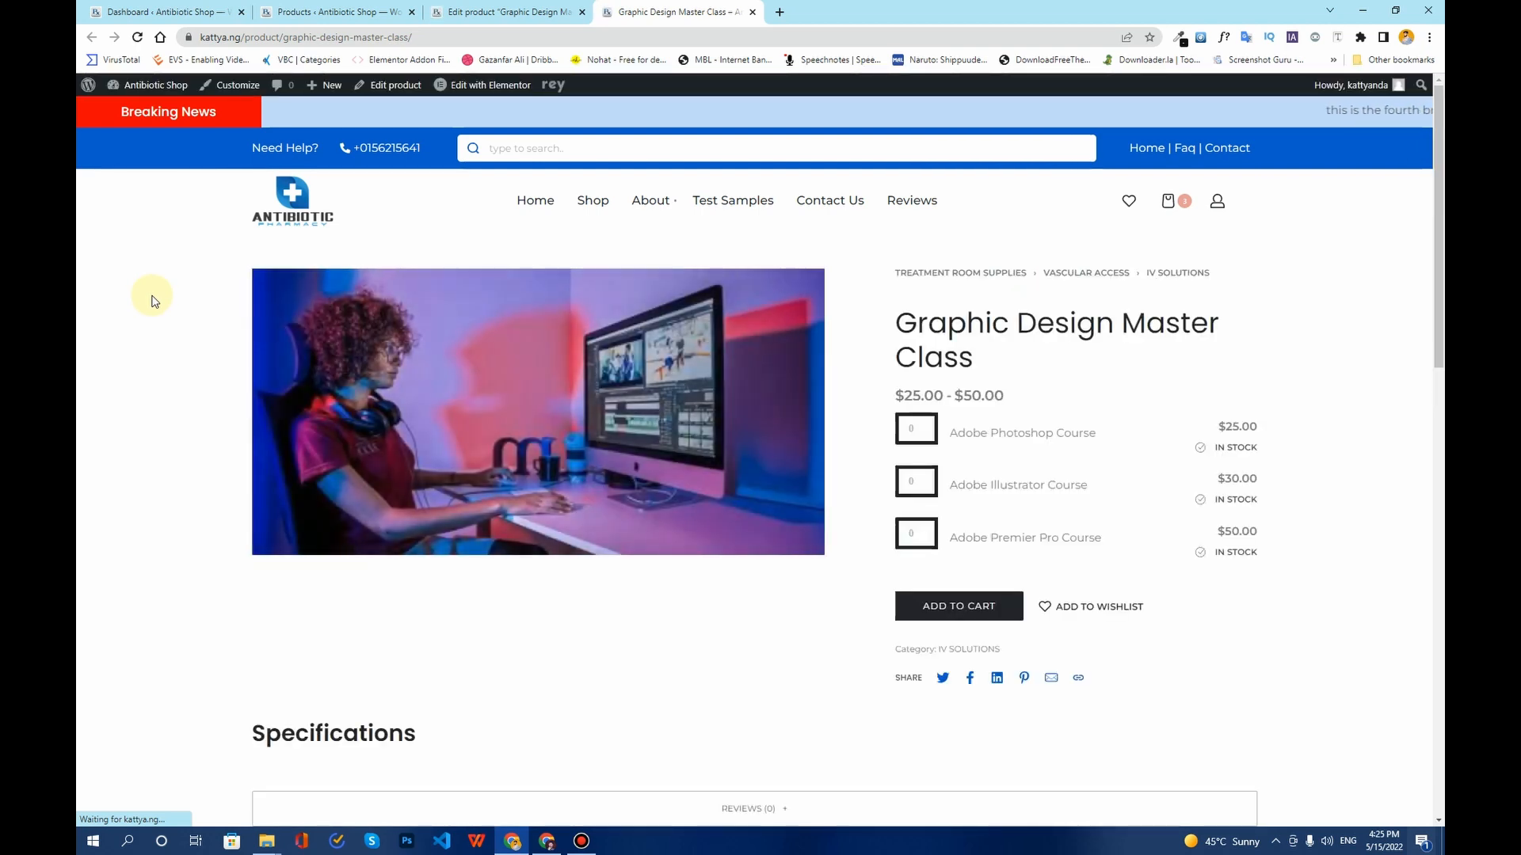
{"action": "scroll", "coordinate": [154, 301], "scroll_direction": "down", "scroll_amount": 6}
{"action": "scroll", "coordinate": [152, 299], "scroll_direction": "down", "scroll_amount": 4}
{"action": "scroll", "coordinate": [154, 301], "scroll_direction": "up", "scroll_amount": 3}
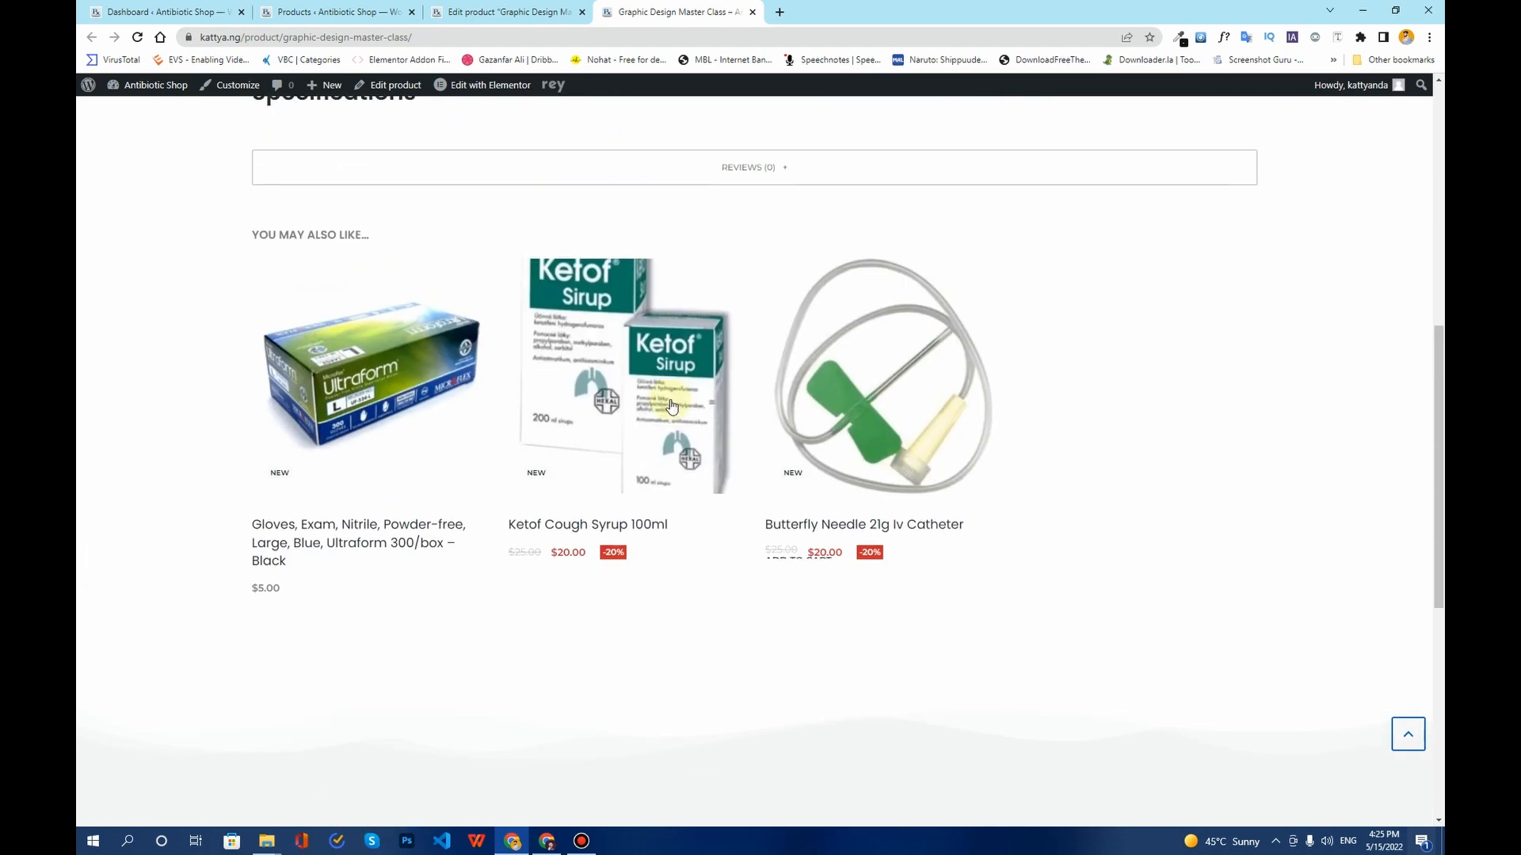
{"action": "mouse_move", "coordinate": [275, 305]}
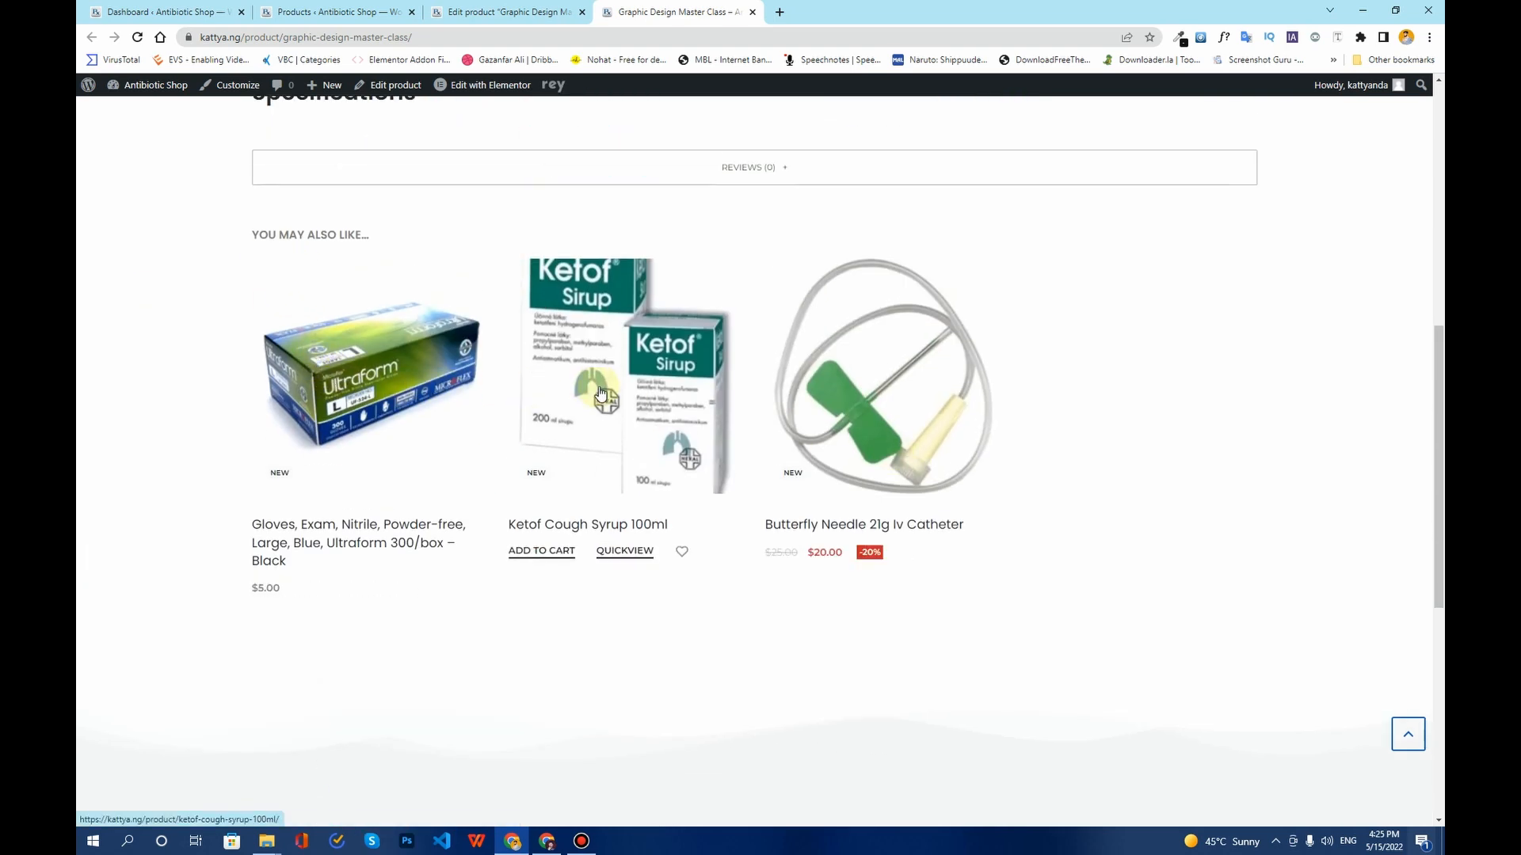
{"action": "mouse_move", "coordinate": [857, 411]}
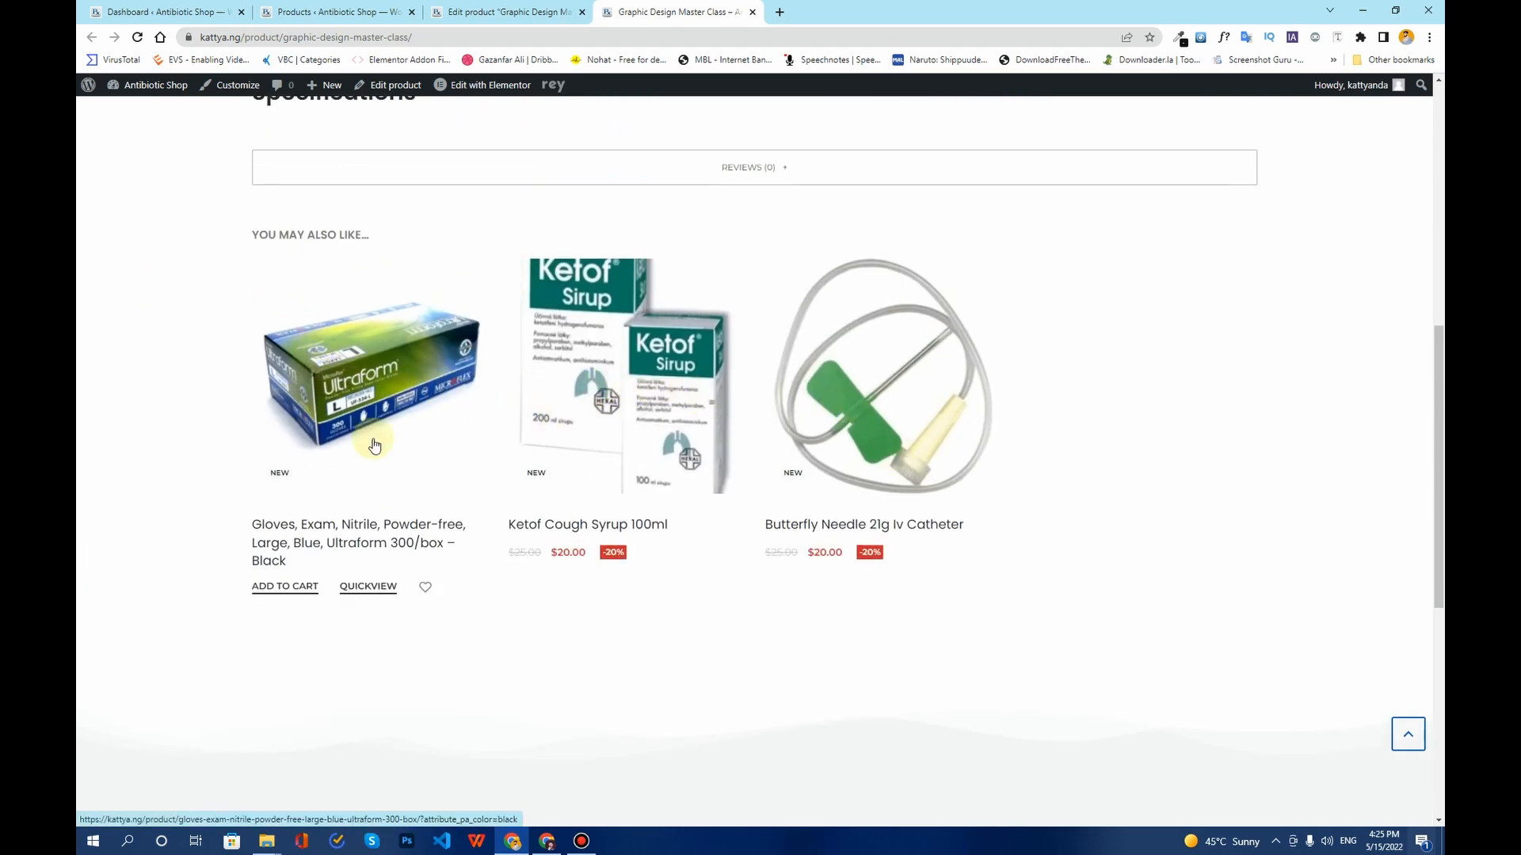
{"action": "scroll", "coordinate": [348, 428], "scroll_direction": "up", "scroll_amount": 7}
{"action": "scroll", "coordinate": [349, 429], "scroll_direction": "up", "scroll_amount": 1}
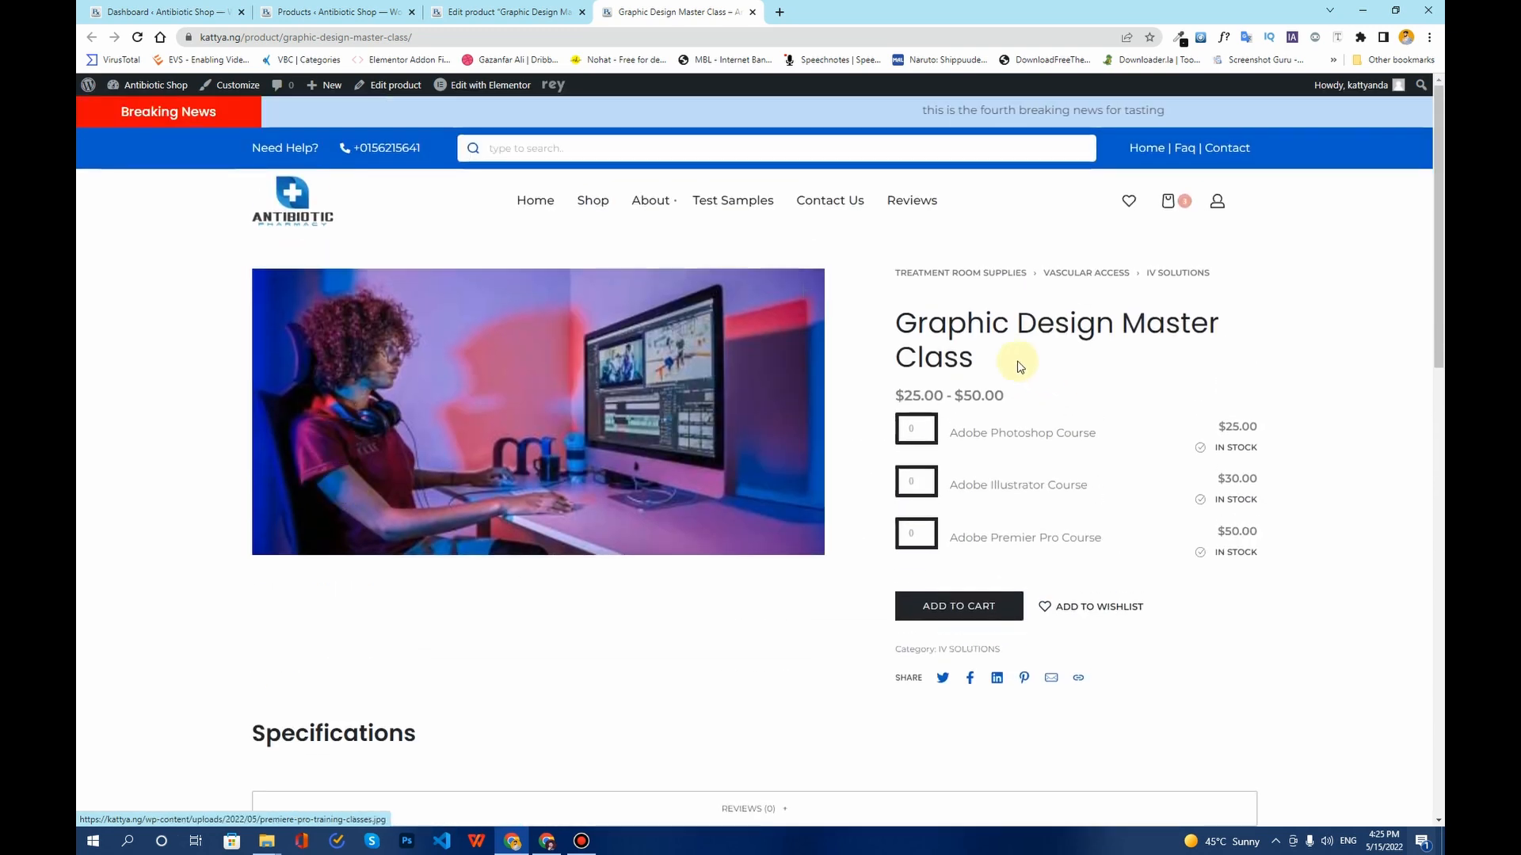
{"action": "left_click_drag", "start_coordinate": [972, 355], "coordinate": [896, 314]}
{"action": "scroll", "coordinate": [871, 434], "scroll_direction": "down", "scroll_amount": 5}
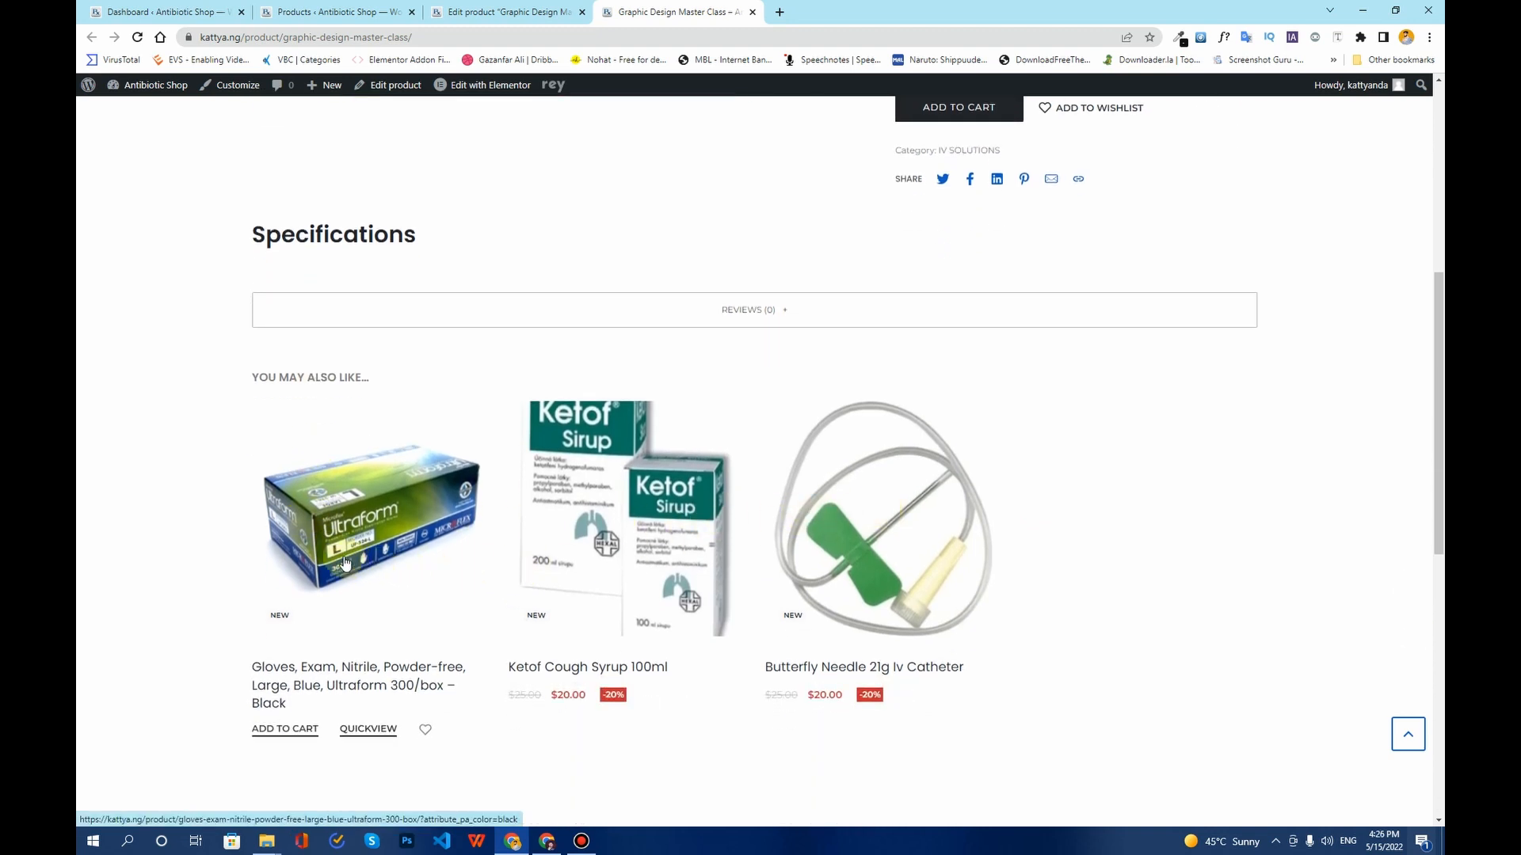
{"action": "scroll", "coordinate": [195, 448], "scroll_direction": "up", "scroll_amount": 3}
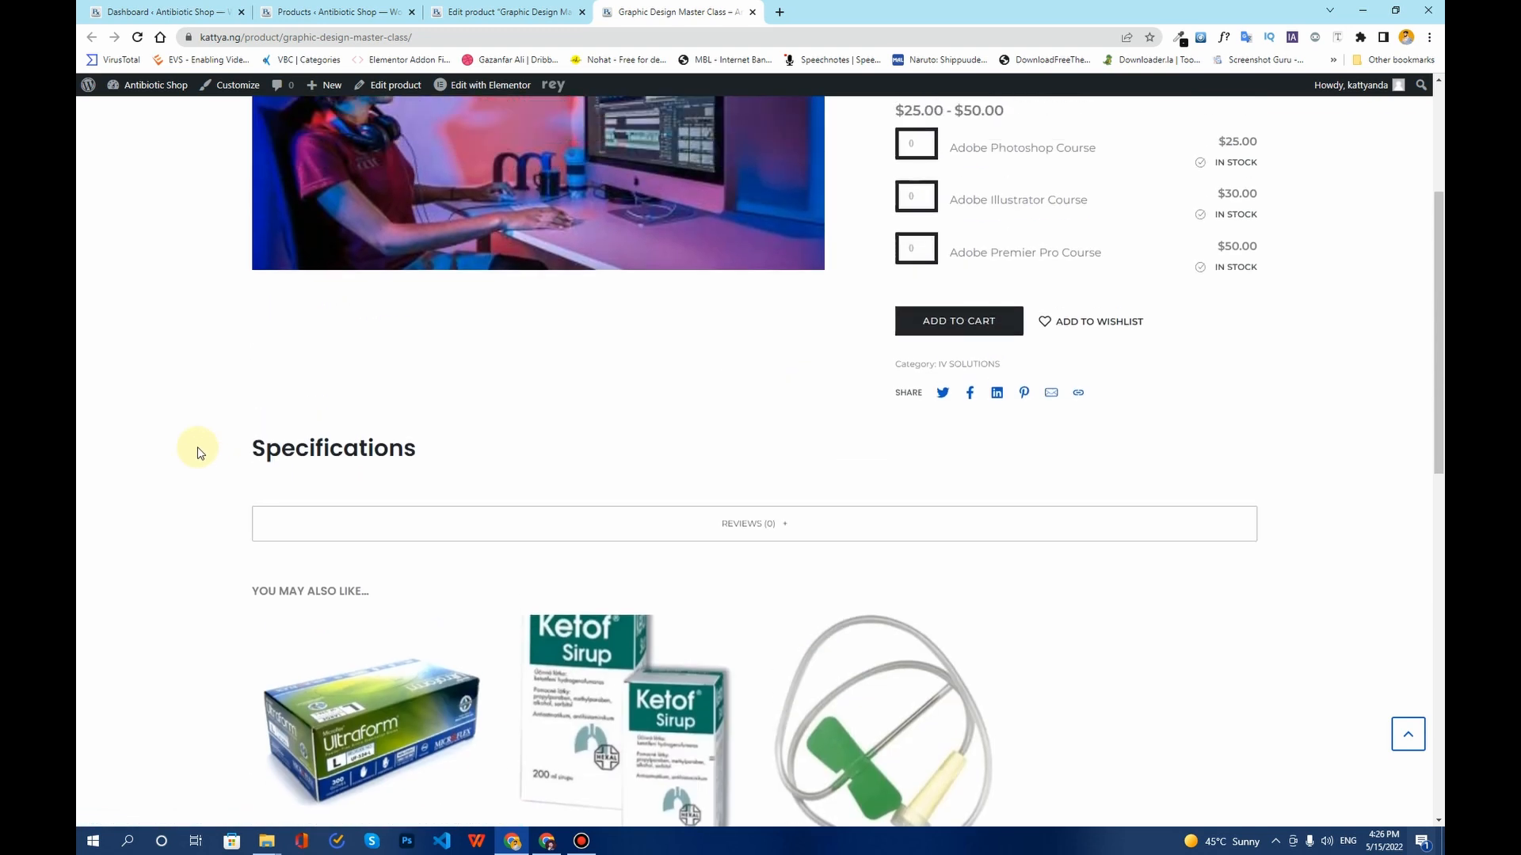
{"action": "scroll", "coordinate": [197, 452], "scroll_direction": "up", "scroll_amount": 2}
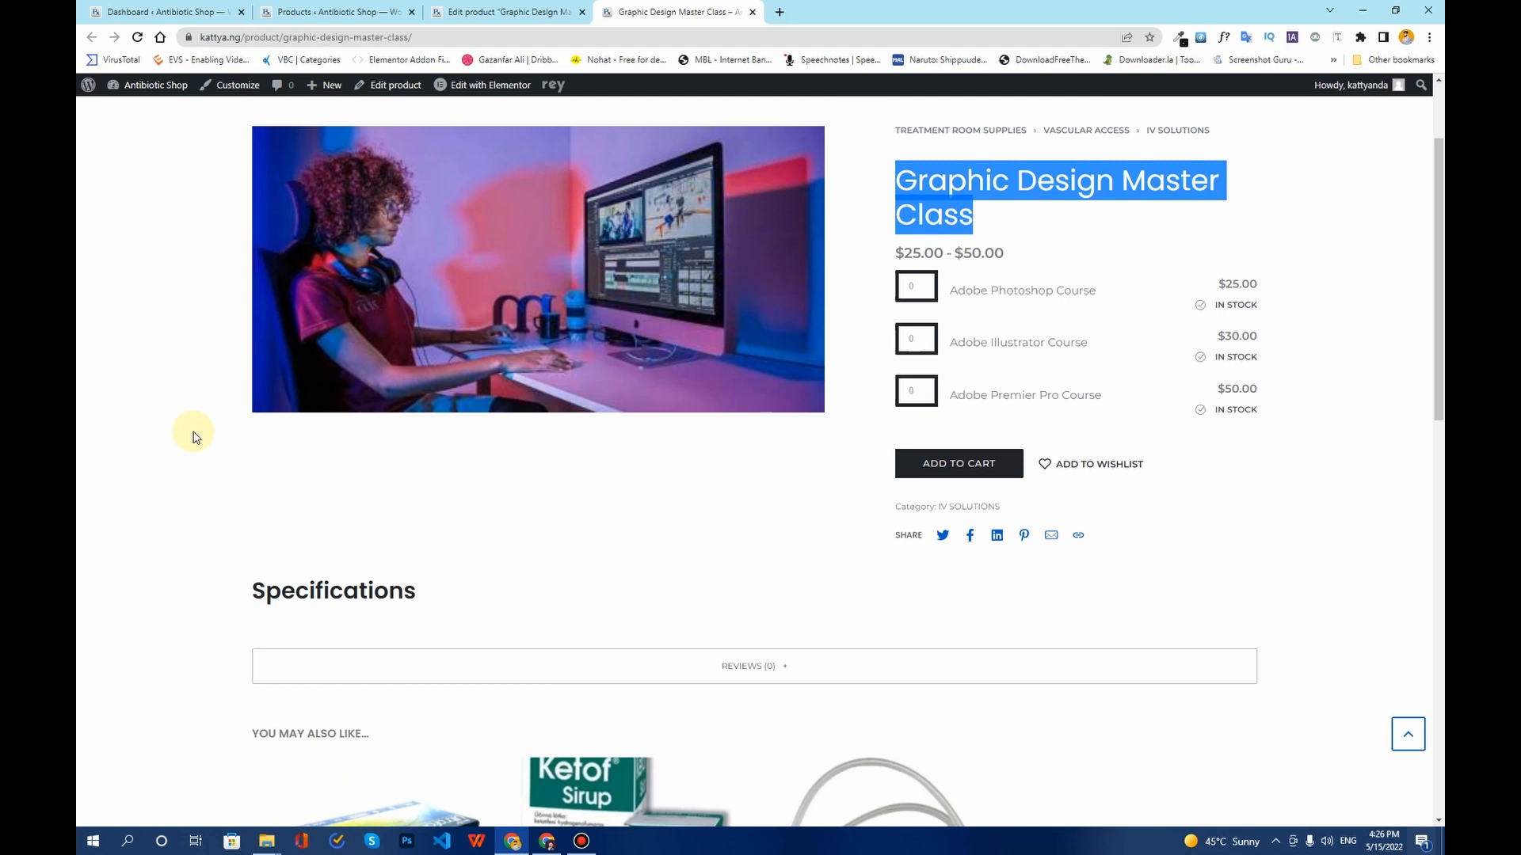
{"action": "left_click", "coordinate": [192, 437]}
{"action": "scroll", "coordinate": [193, 437], "scroll_direction": "up", "scroll_amount": 3}
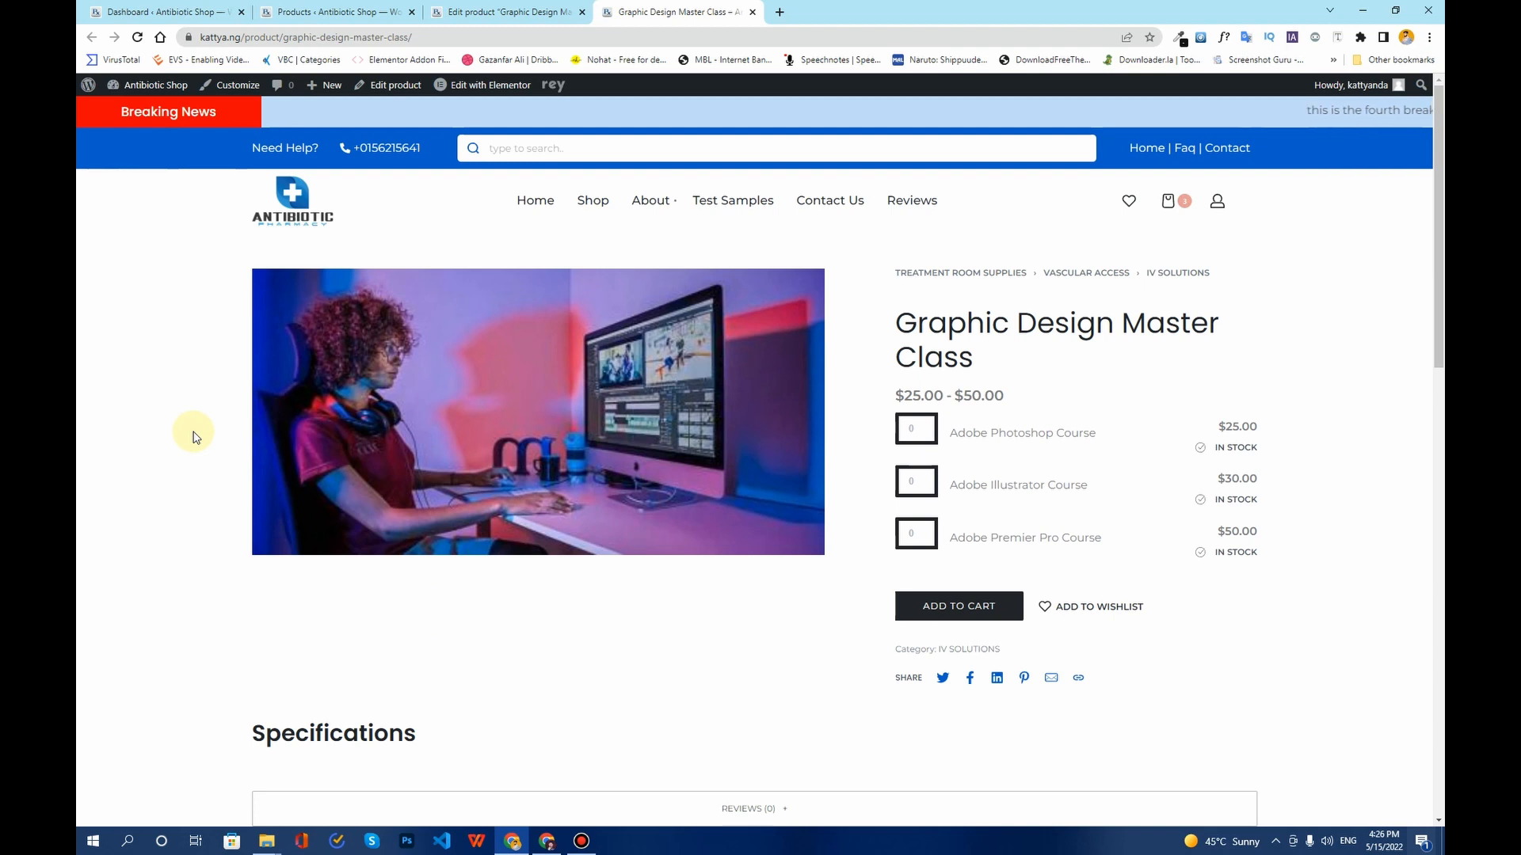